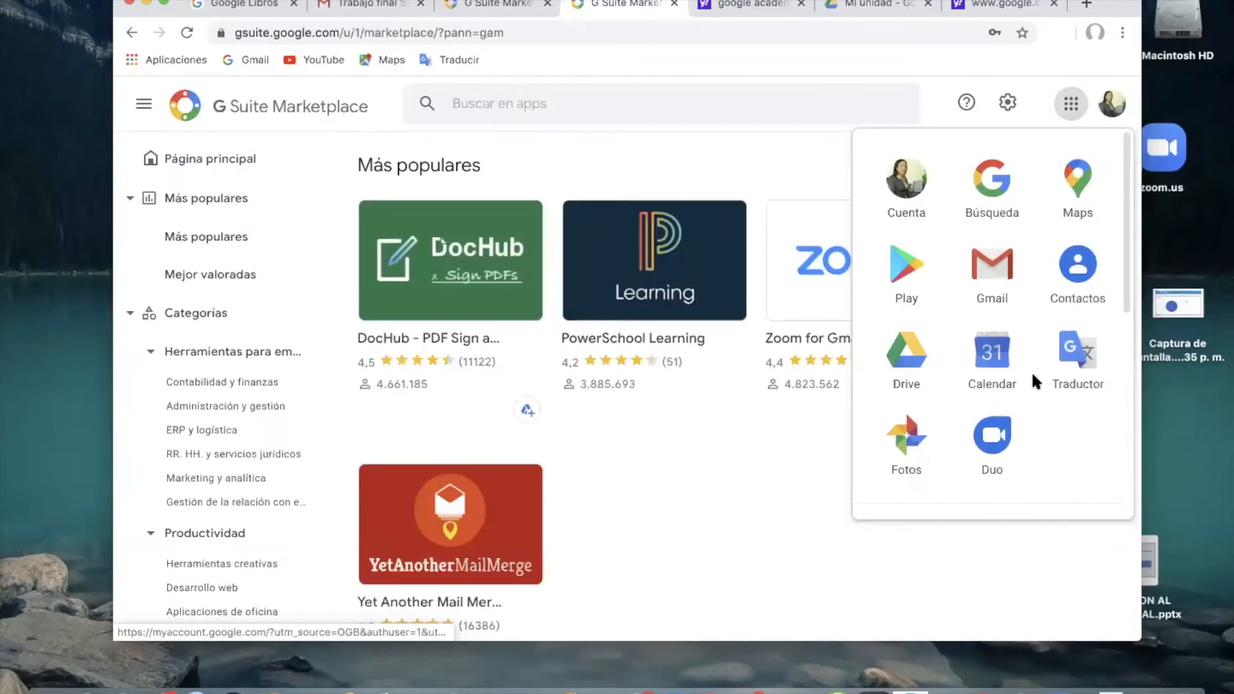
# Look through the Google apps list to its end and open the page with more Google products.
pyautogui.scroll(-5, 1031, 370)
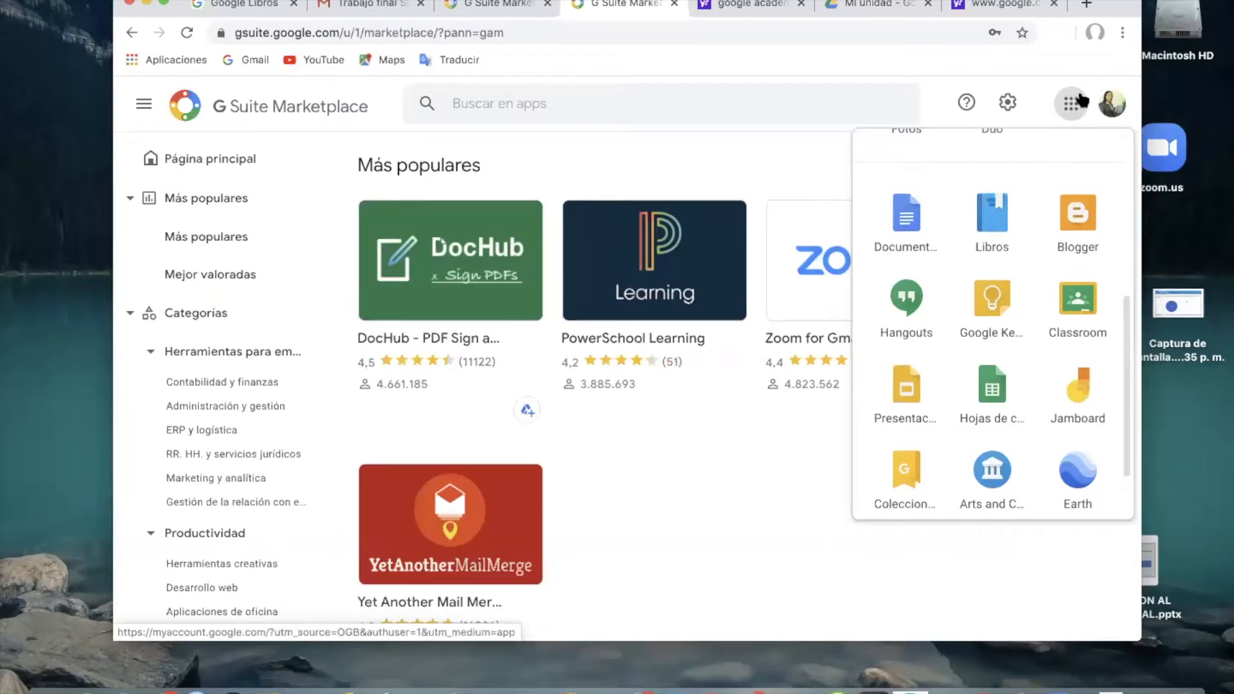
pyautogui.scroll(-2, 1020, 344)
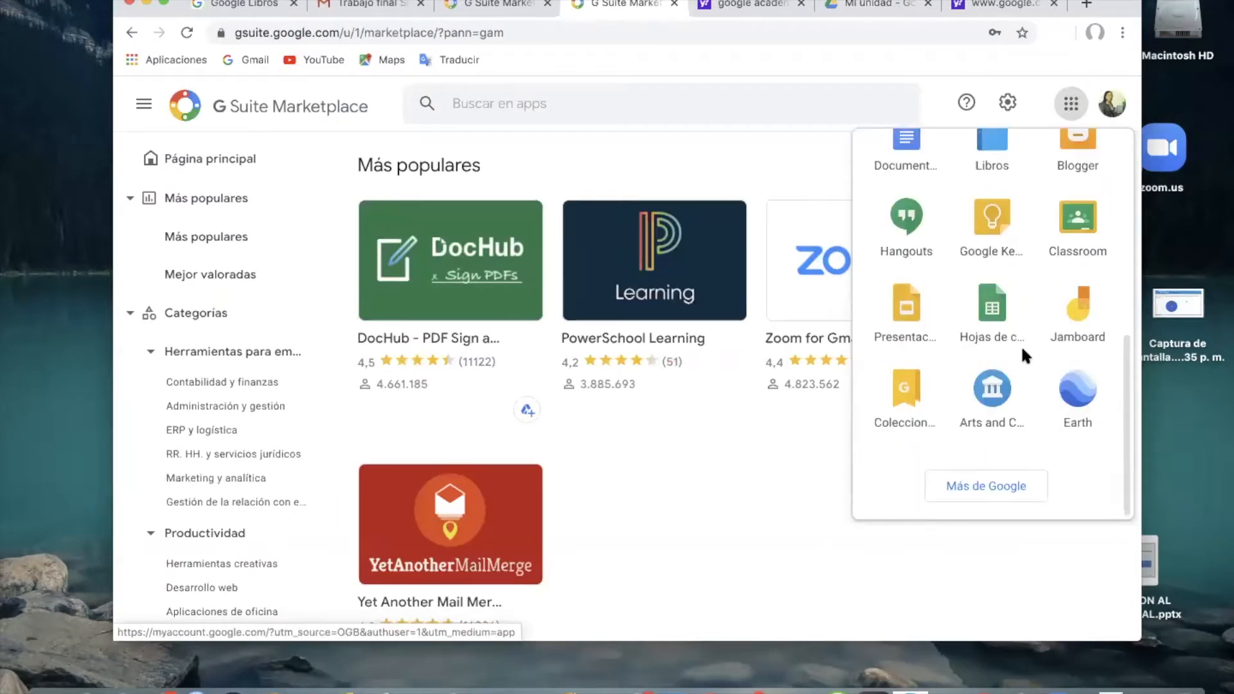
pyautogui.click(977, 489)
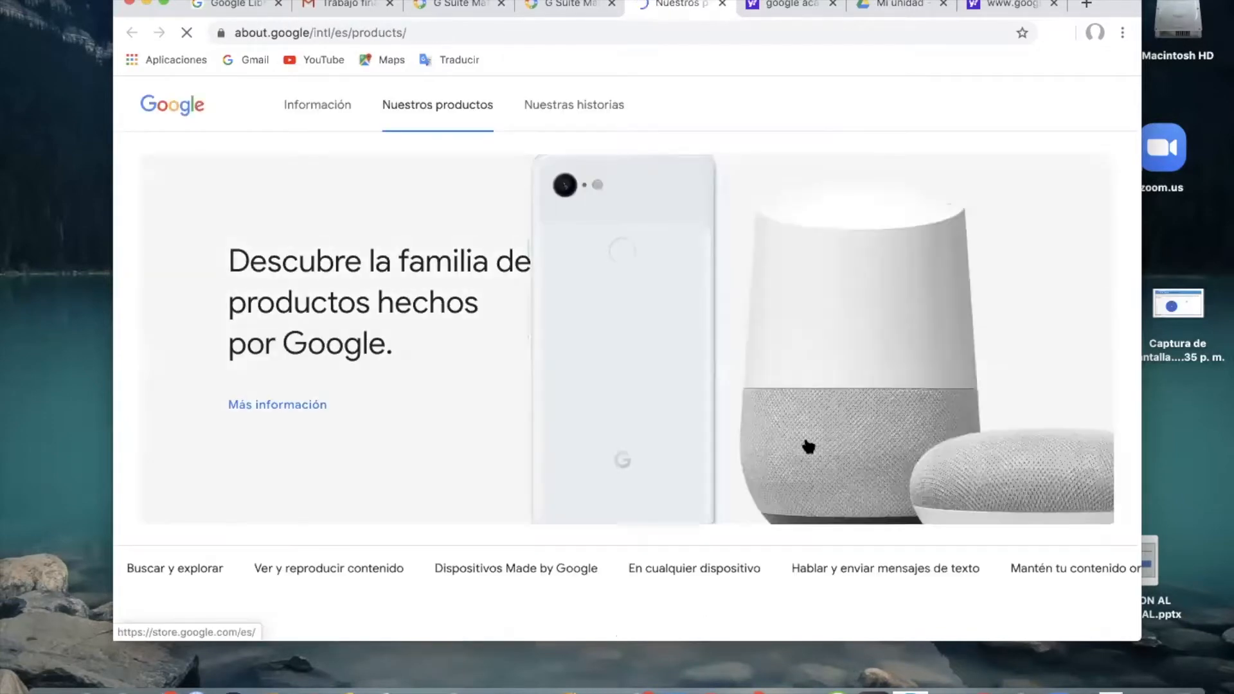
# Open Formularios from the full Google product catalogue, enter its personal version and start a blank form.
pyautogui.scroll(-10, 671, 450)
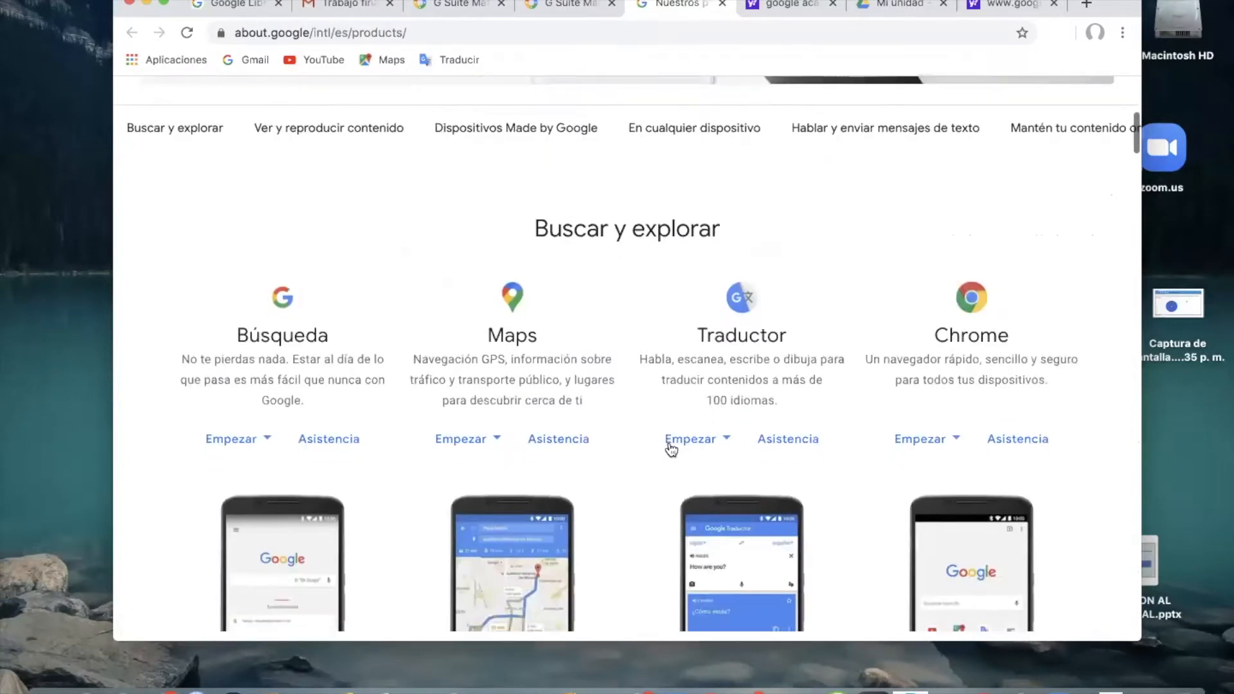
pyautogui.scroll(-10, 668, 443)
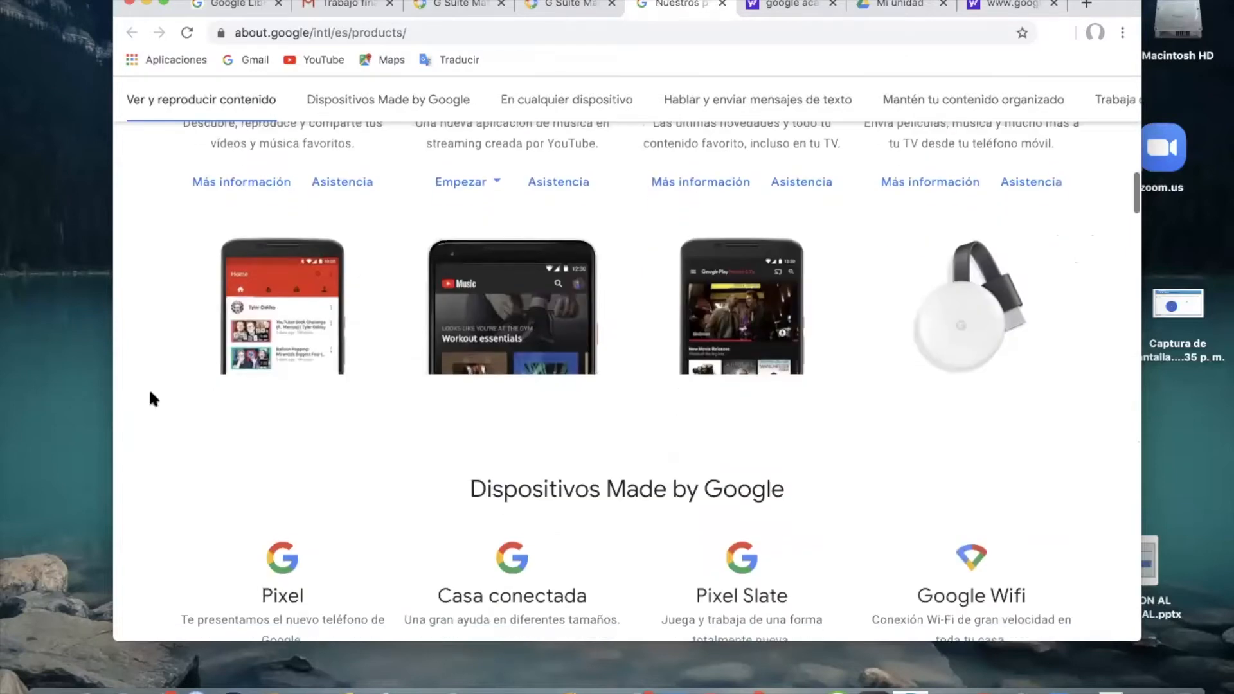
pyautogui.scroll(-10, 503, 433)
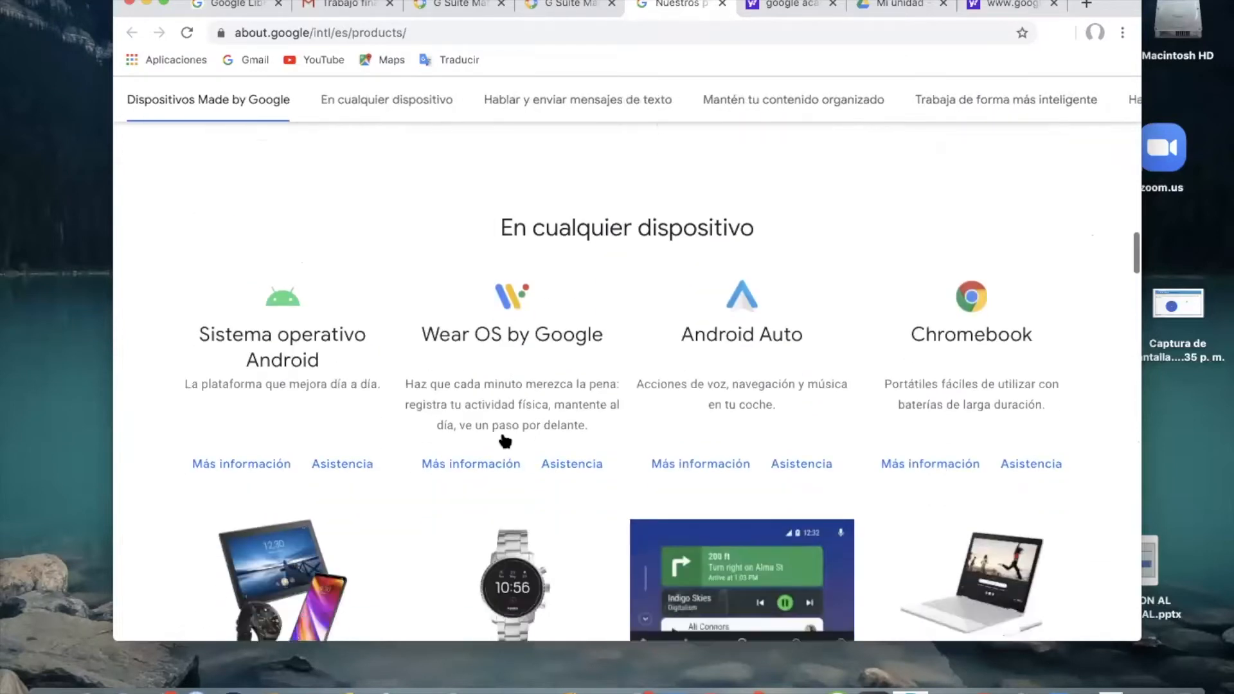
pyautogui.scroll(-10, 503, 437)
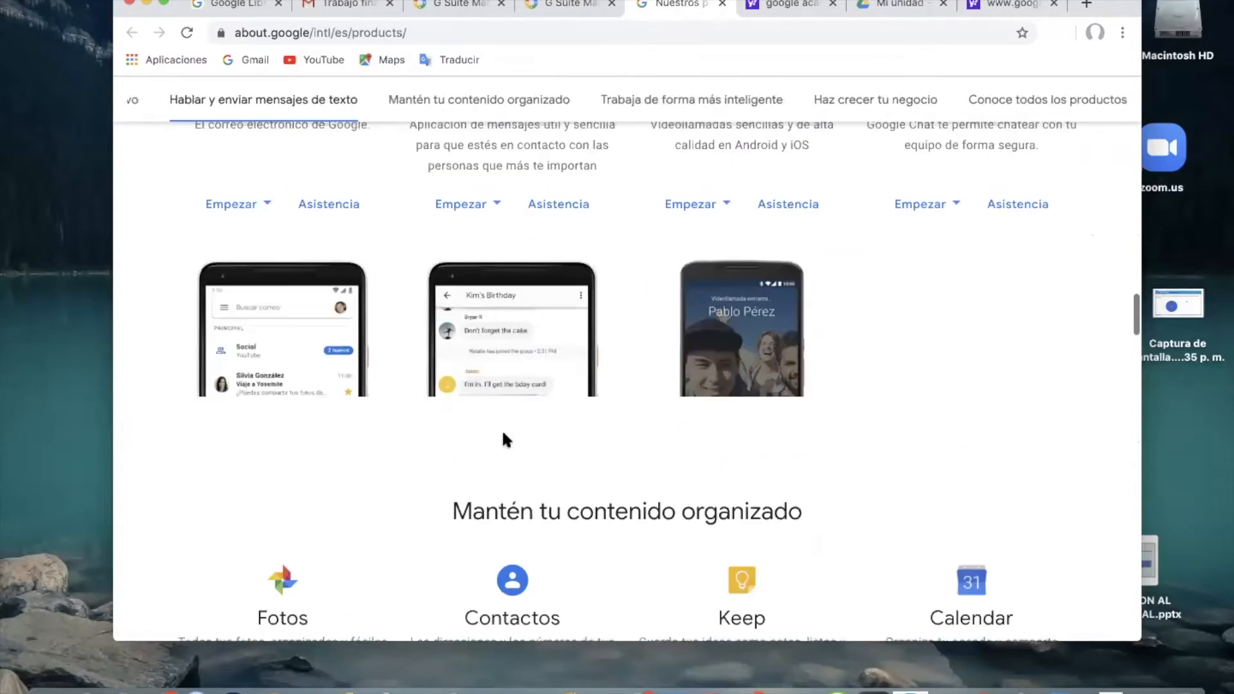
pyautogui.scroll(-10, 505, 439)
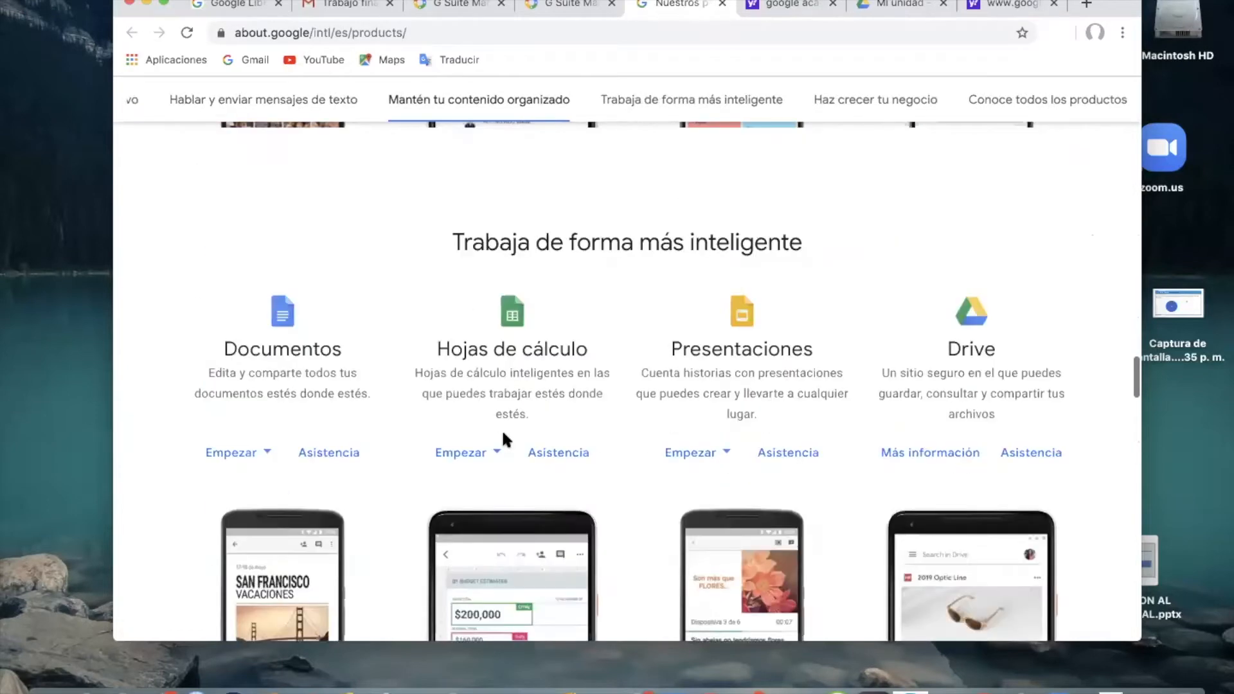
pyautogui.scroll(-10, 504, 435)
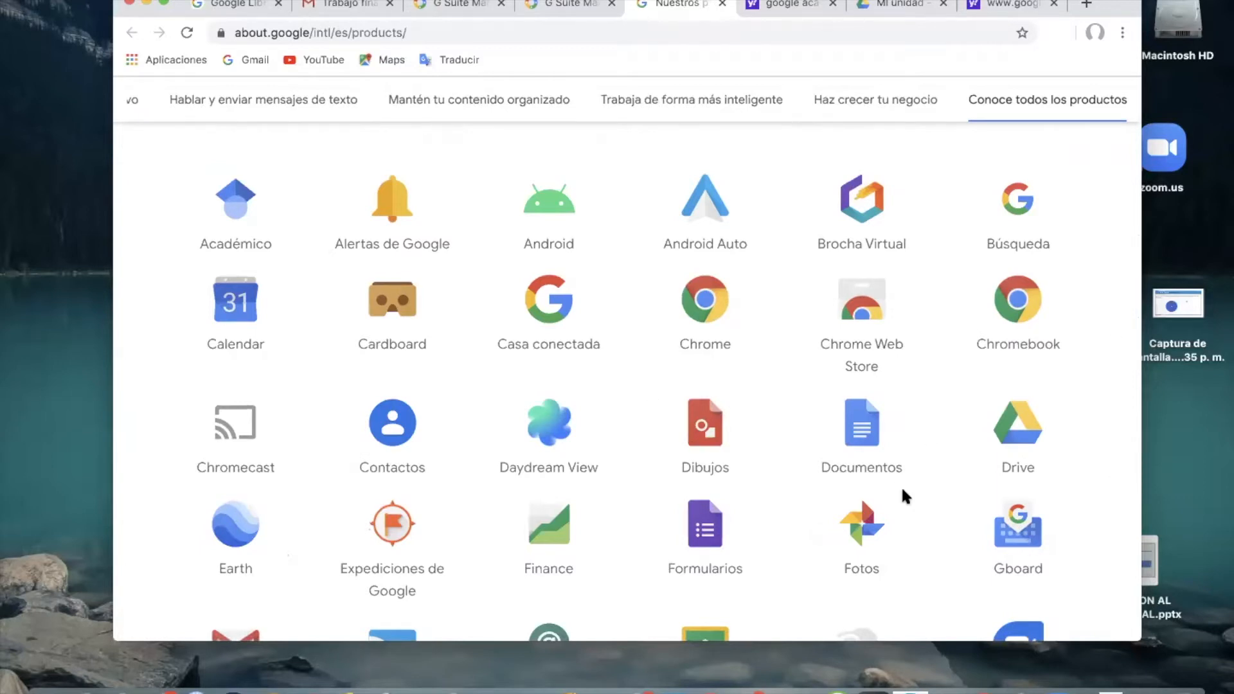
pyautogui.scroll(-3, 903, 496)
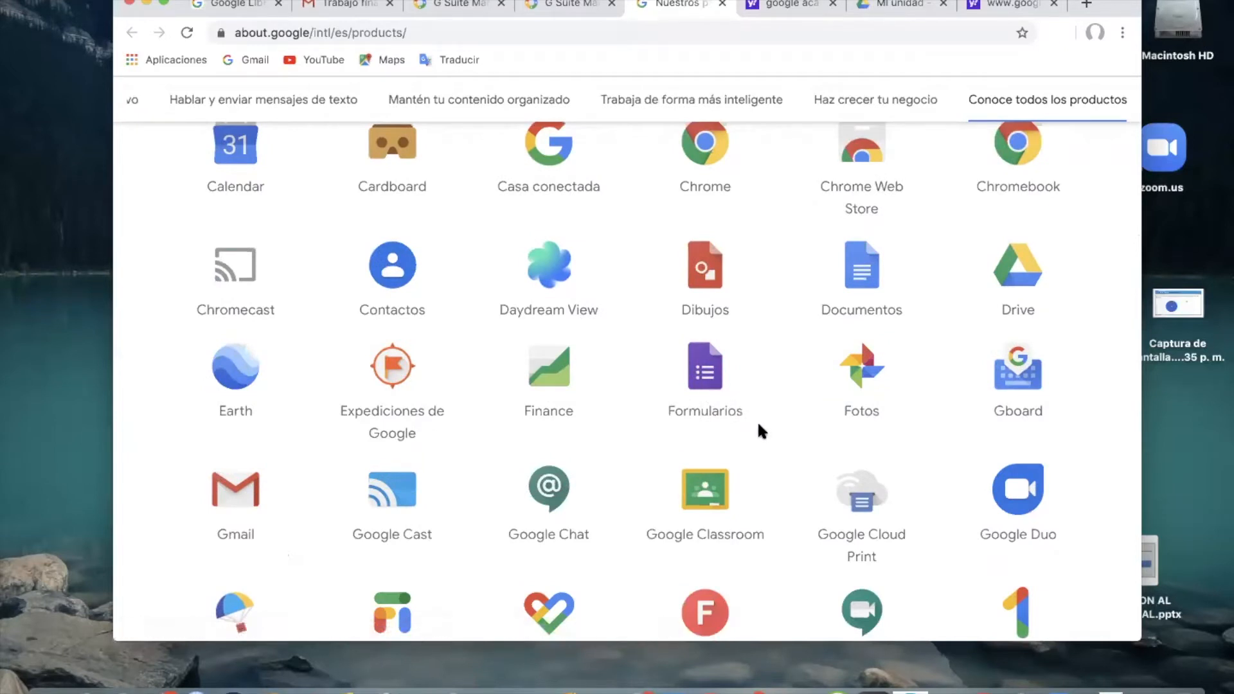
pyautogui.click(707, 379)
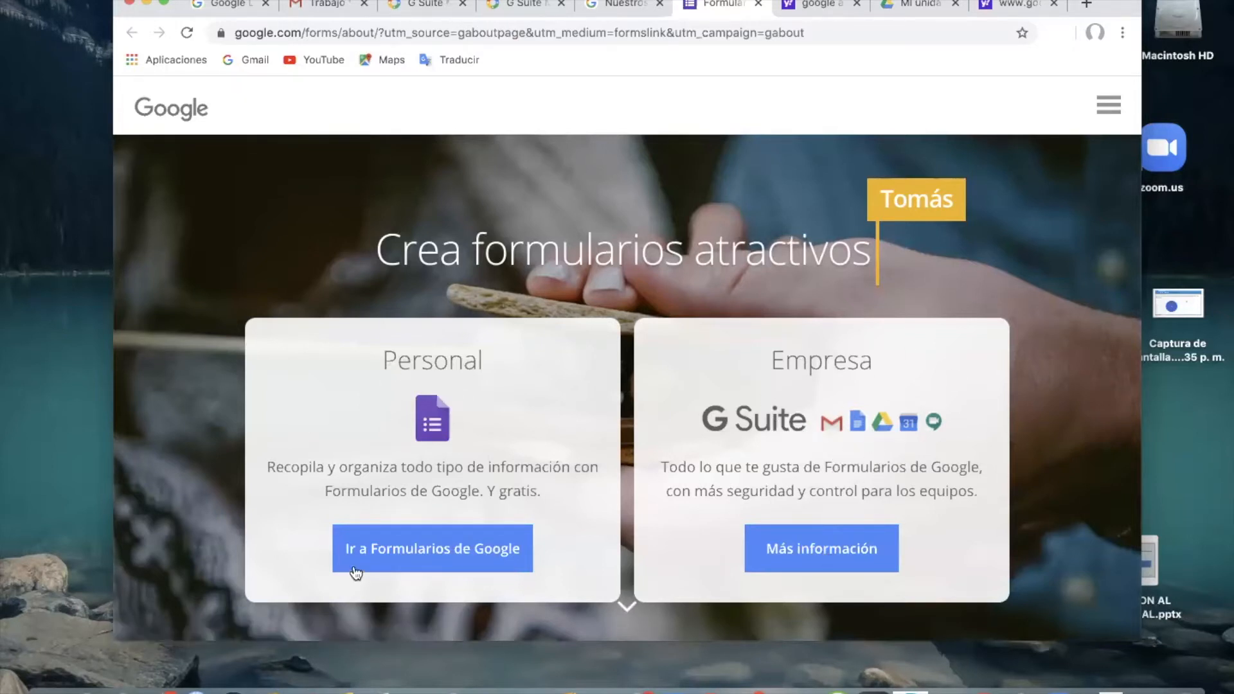
pyautogui.click(429, 556)
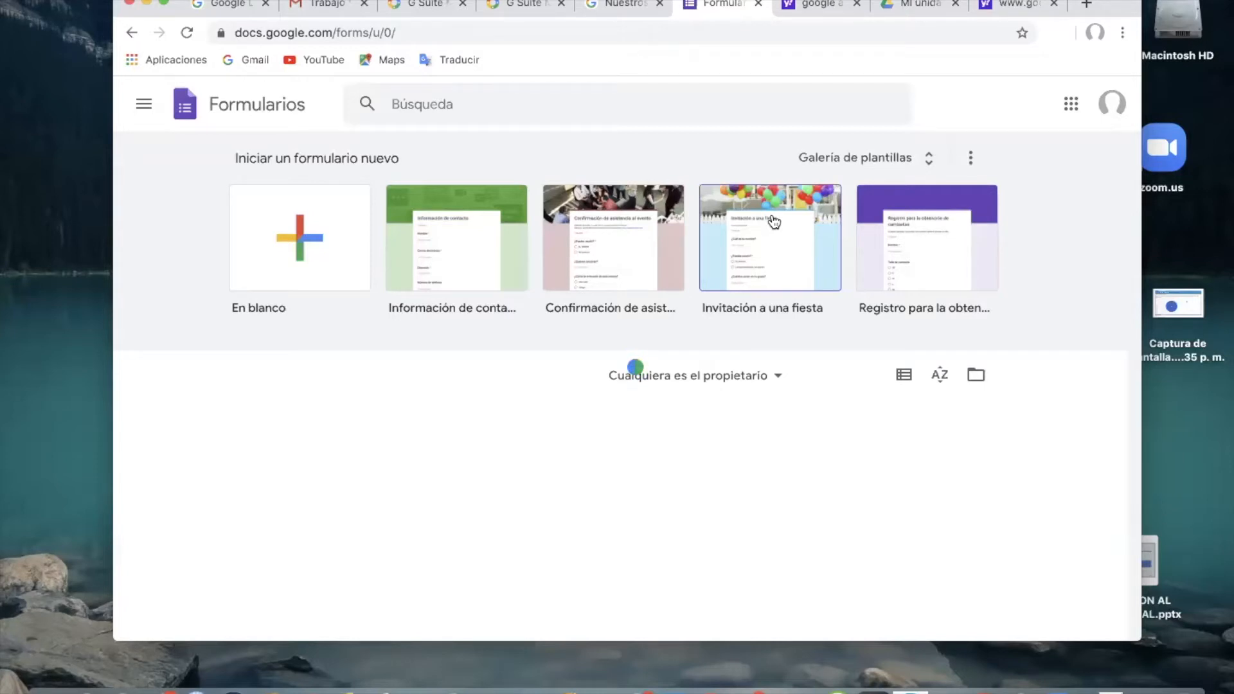
pyautogui.click(293, 248)
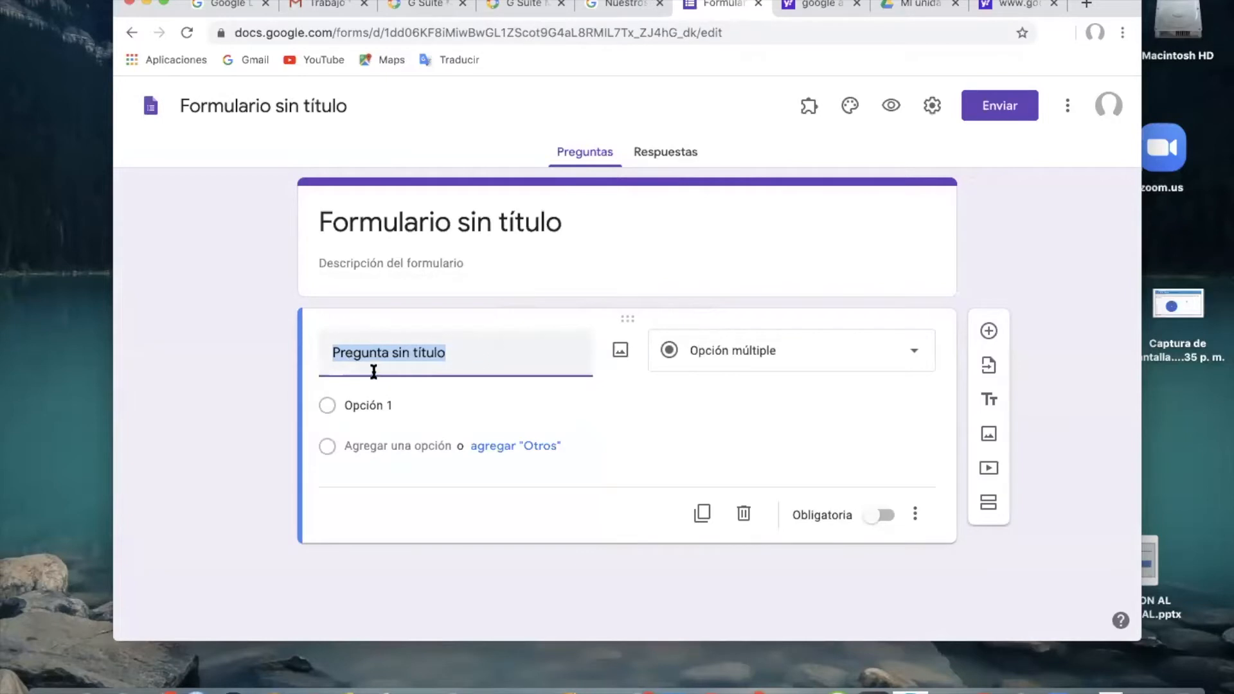
# Examine the question types available for the untitled question, leaving its type as it is.
pyautogui.click(916, 366)
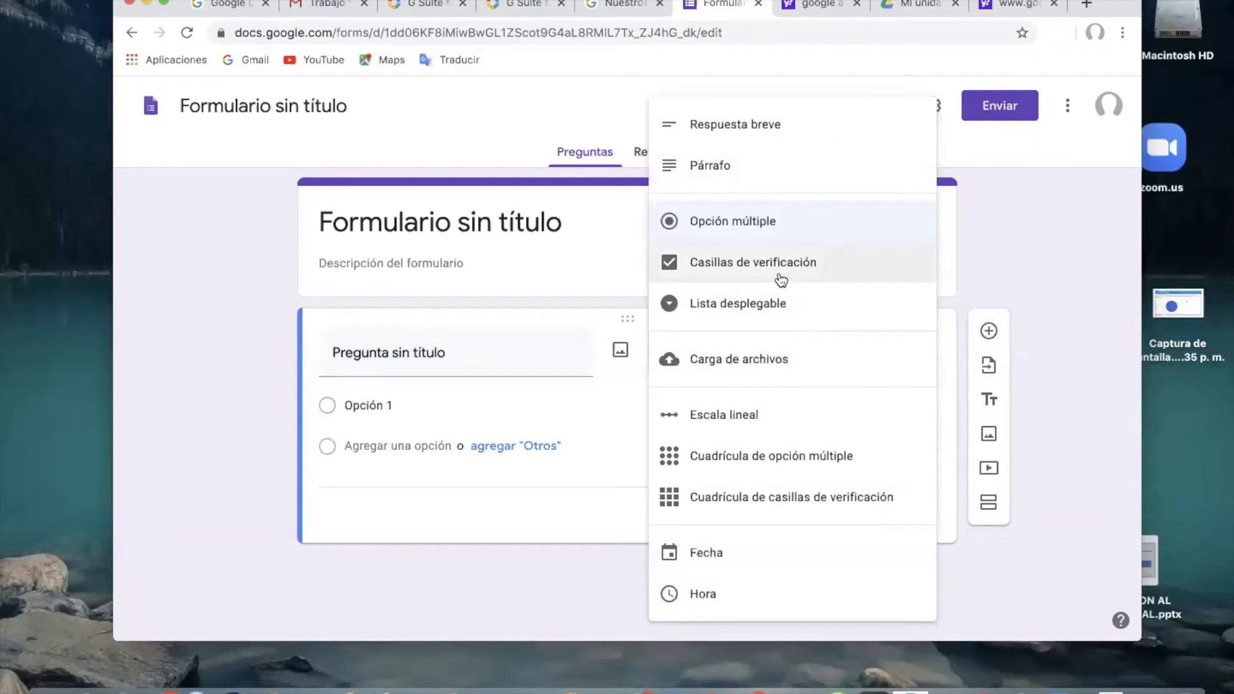
pyautogui.click(560, 283)
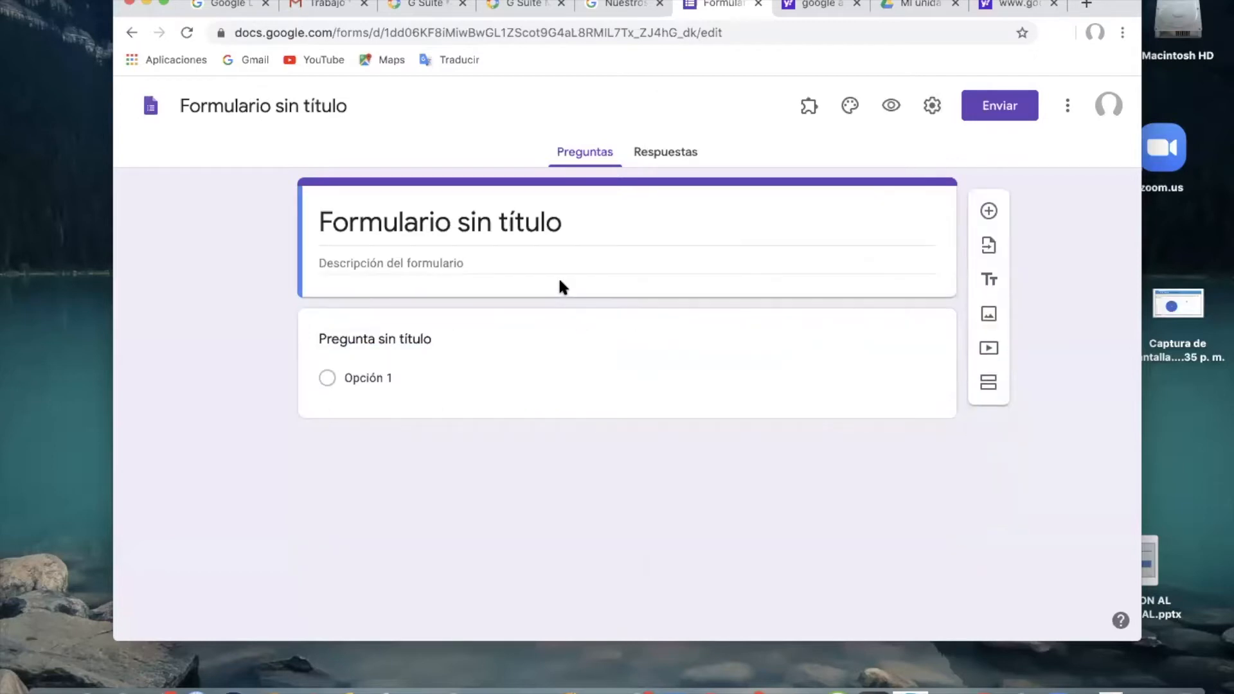
pyautogui.click(487, 336)
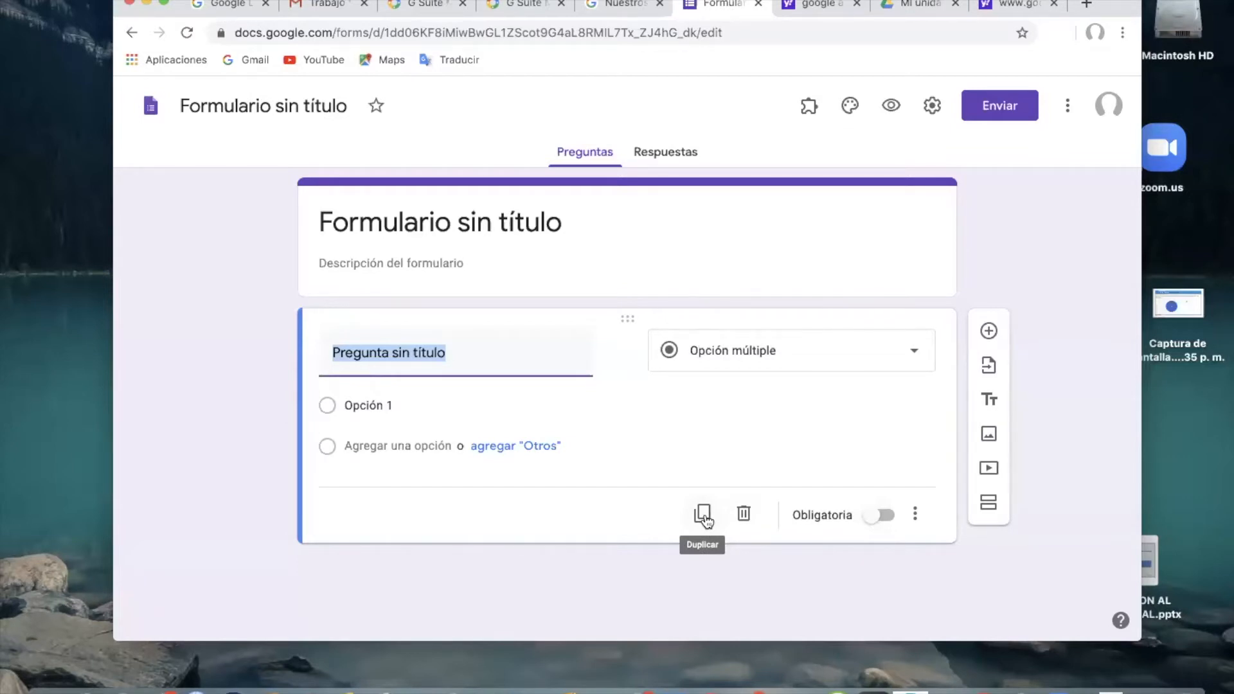
# Set the form's title to "GERENCIA DE SERVICIOS HOSPITALARIOS".
pyautogui.click(409, 238)
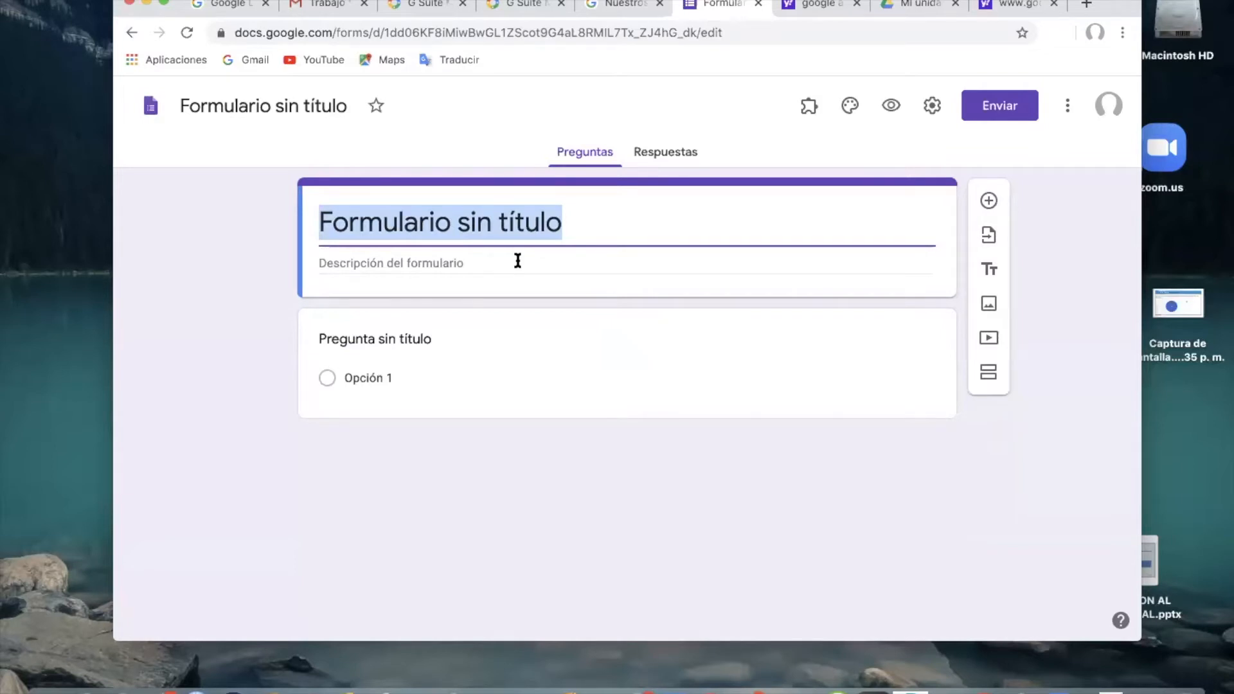
pyautogui.write('GERENCIA DE SERVICIOS HOSPITALARIOS')
pyautogui.click(379, 266)
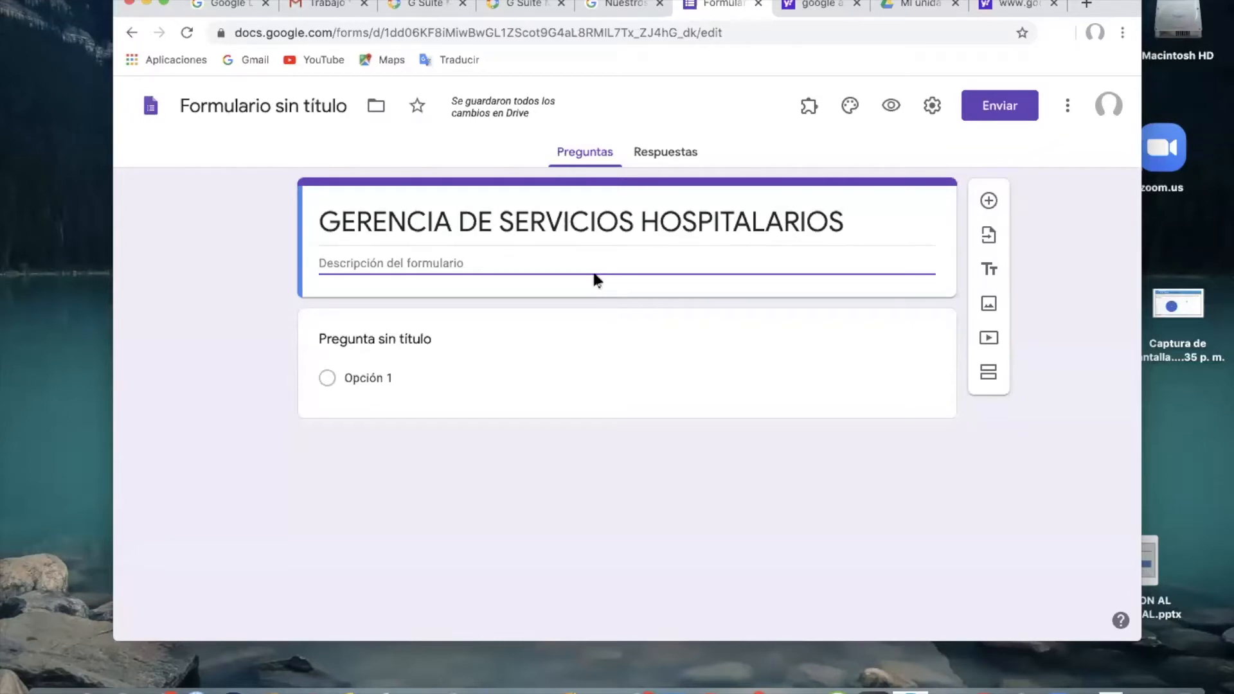
# Word the first question as "cuales son los sintomas del COVID19" and make it an Opción múltiple question.
pyautogui.click(396, 342)
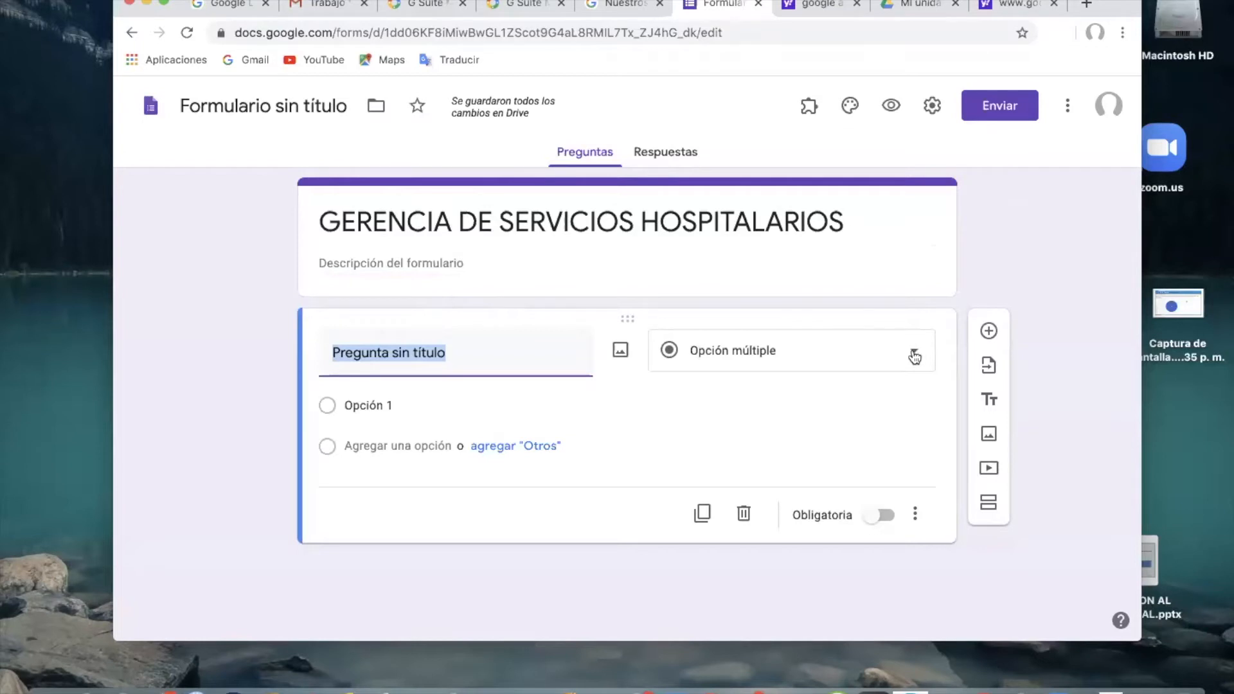
pyautogui.write('cuales son los sintomas del COVI')
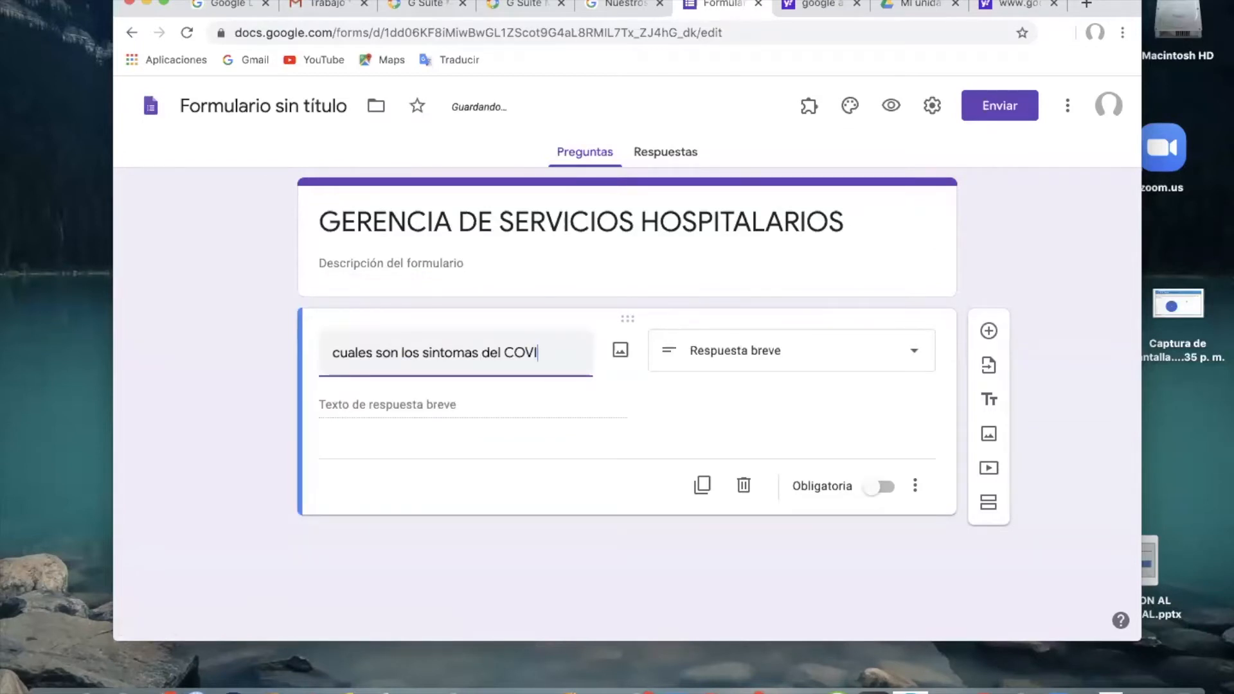
pyautogui.write('D19')
pyautogui.click(843, 351)
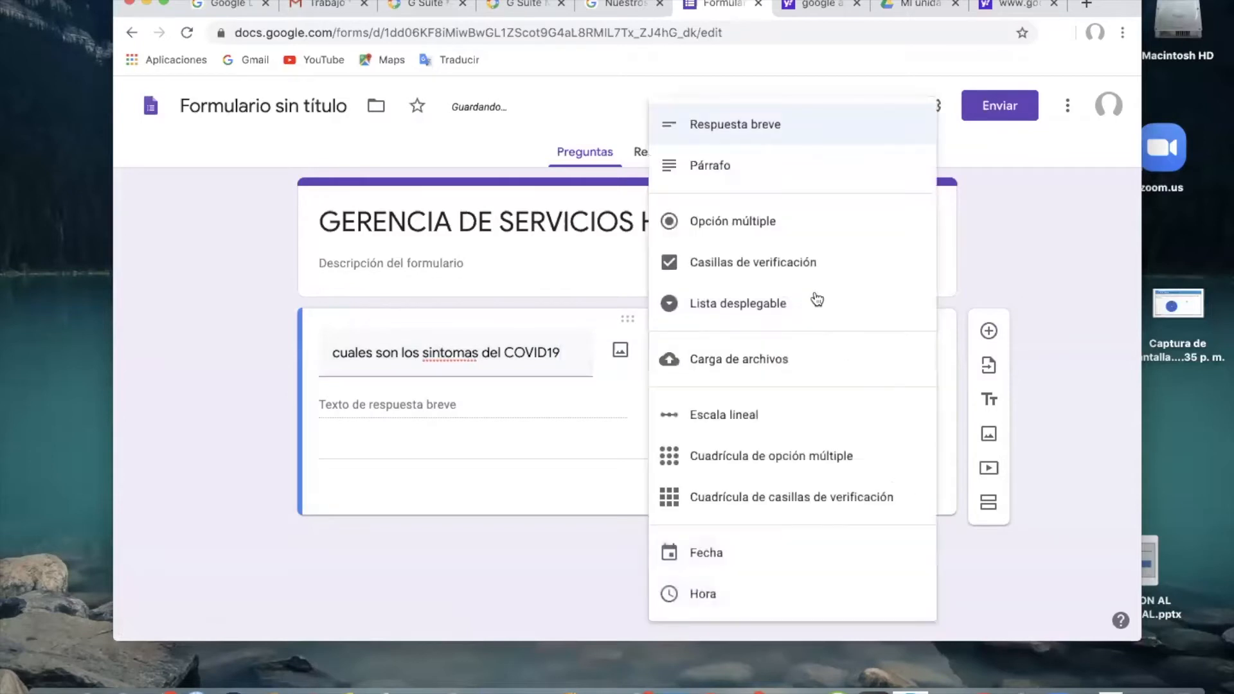
pyautogui.click(738, 226)
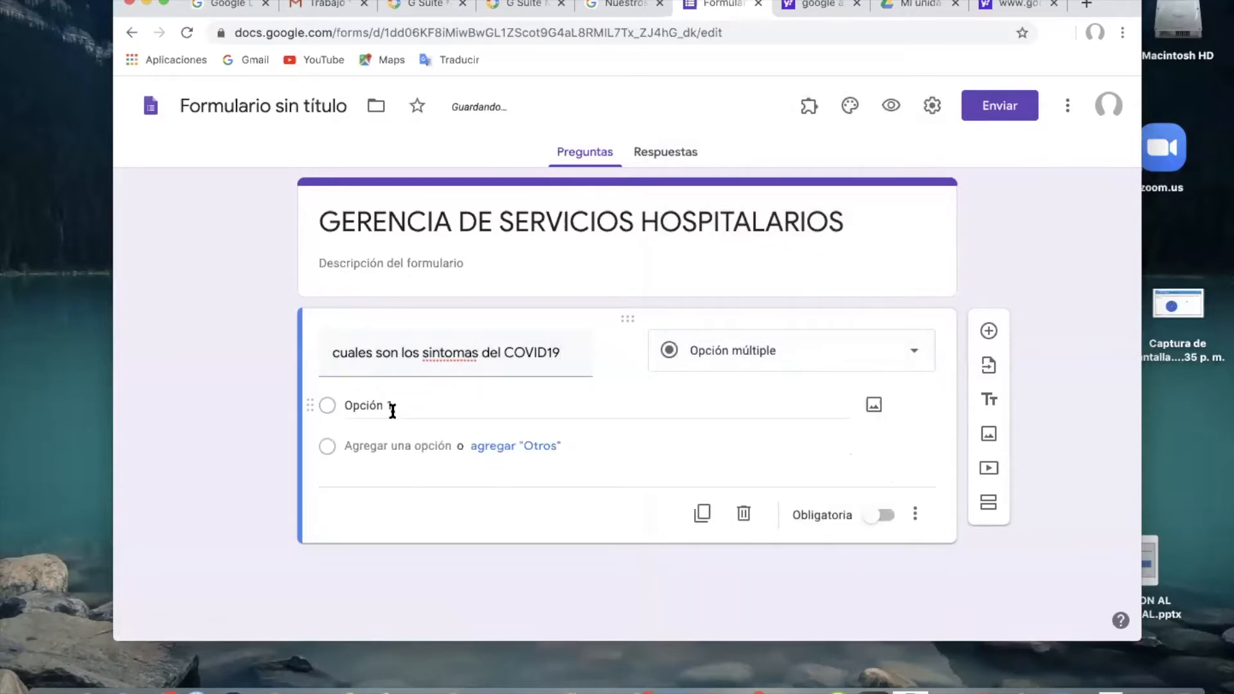
# Give the symptoms question the options Fiebre, Tos, dolor muscular and todas las anterioresx, and make it required.
pyautogui.click(360, 403)
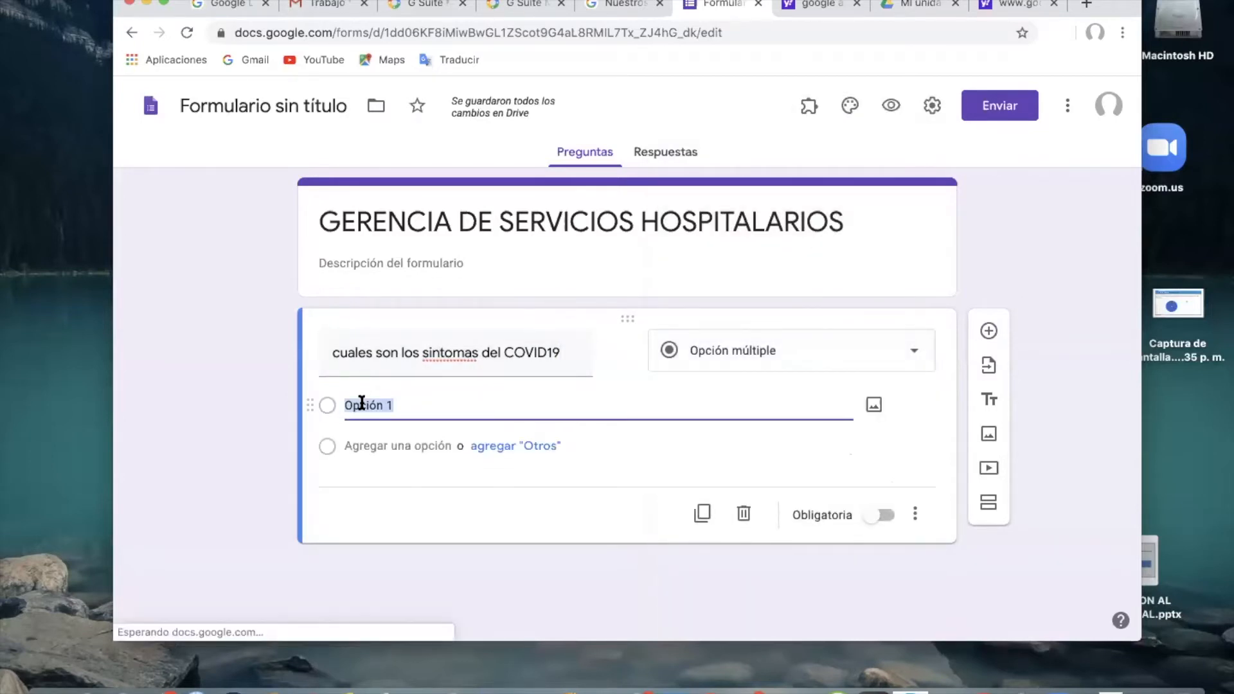
pyautogui.press('BackSpace')
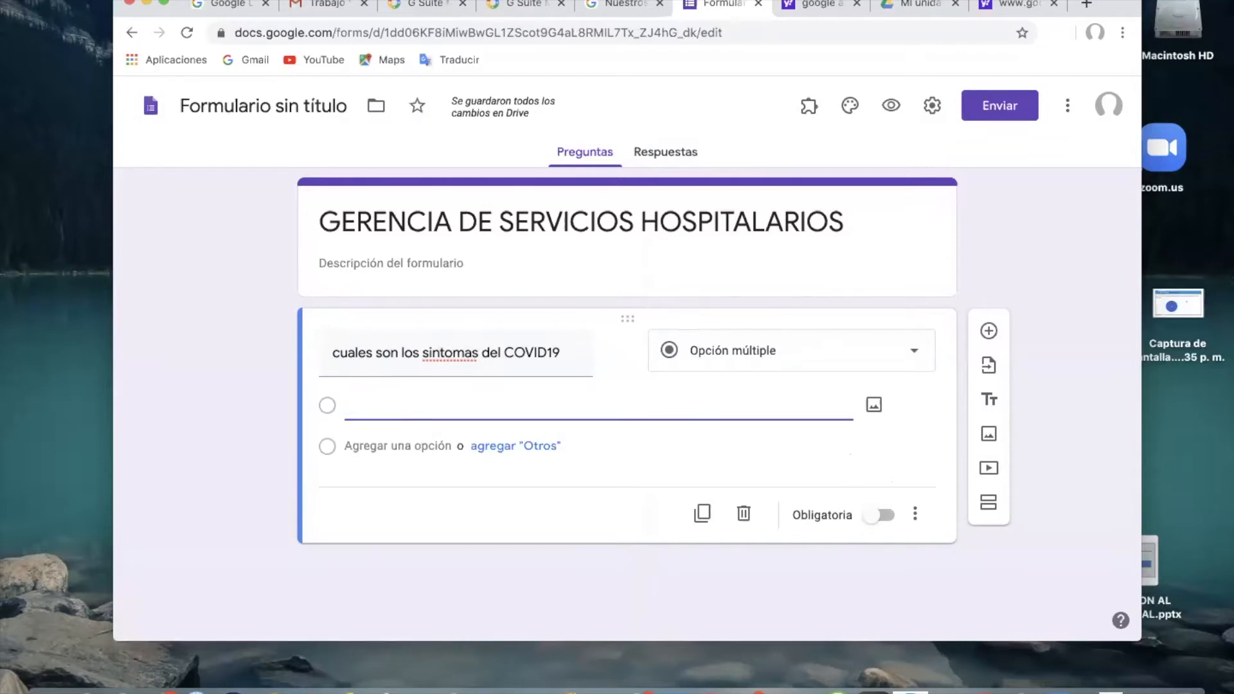
pyautogui.write('FIE')
pyautogui.press('BackSpace')
pyautogui.press('BackSpace')
pyautogui.write('iebre')
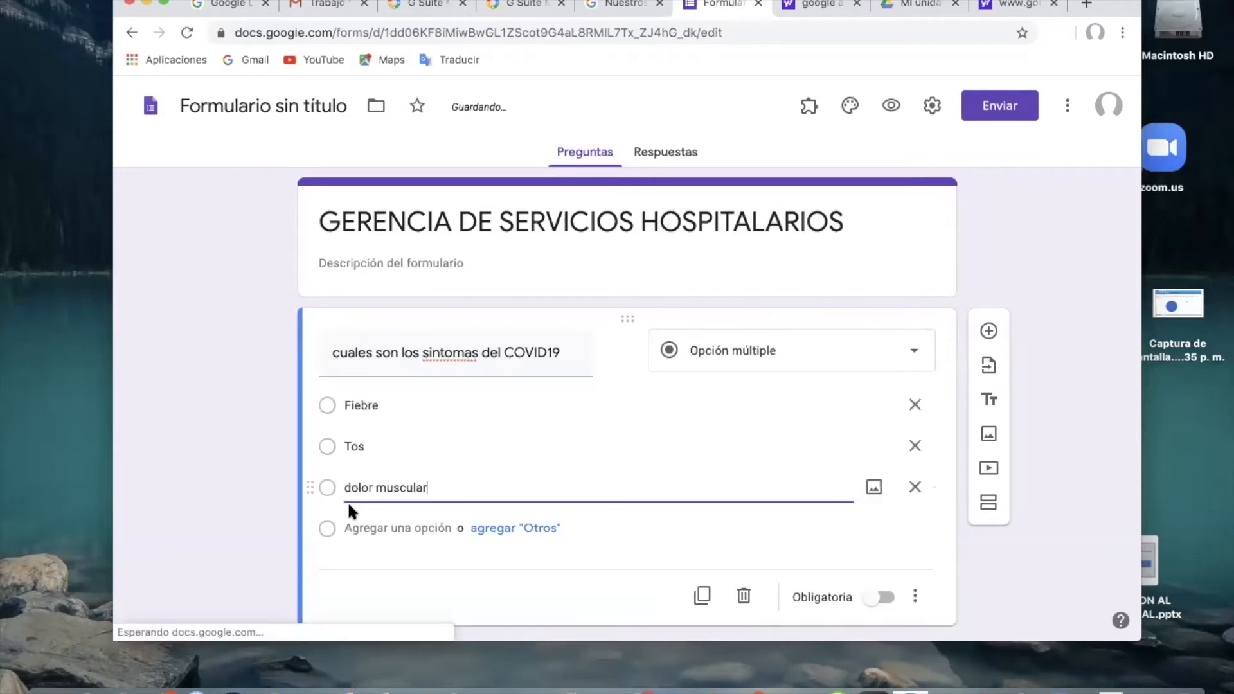
pyautogui.click(364, 524)
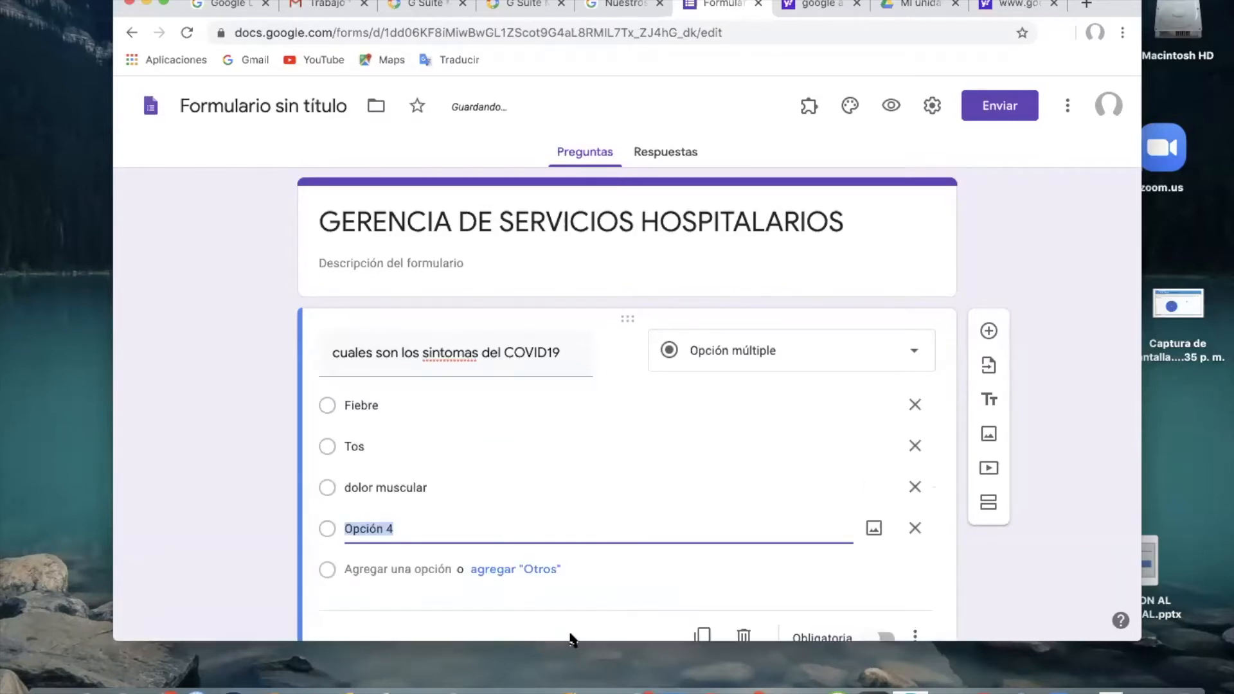
pyautogui.write('todas las anterioresx')
pyautogui.scroll(-2, 571, 639)
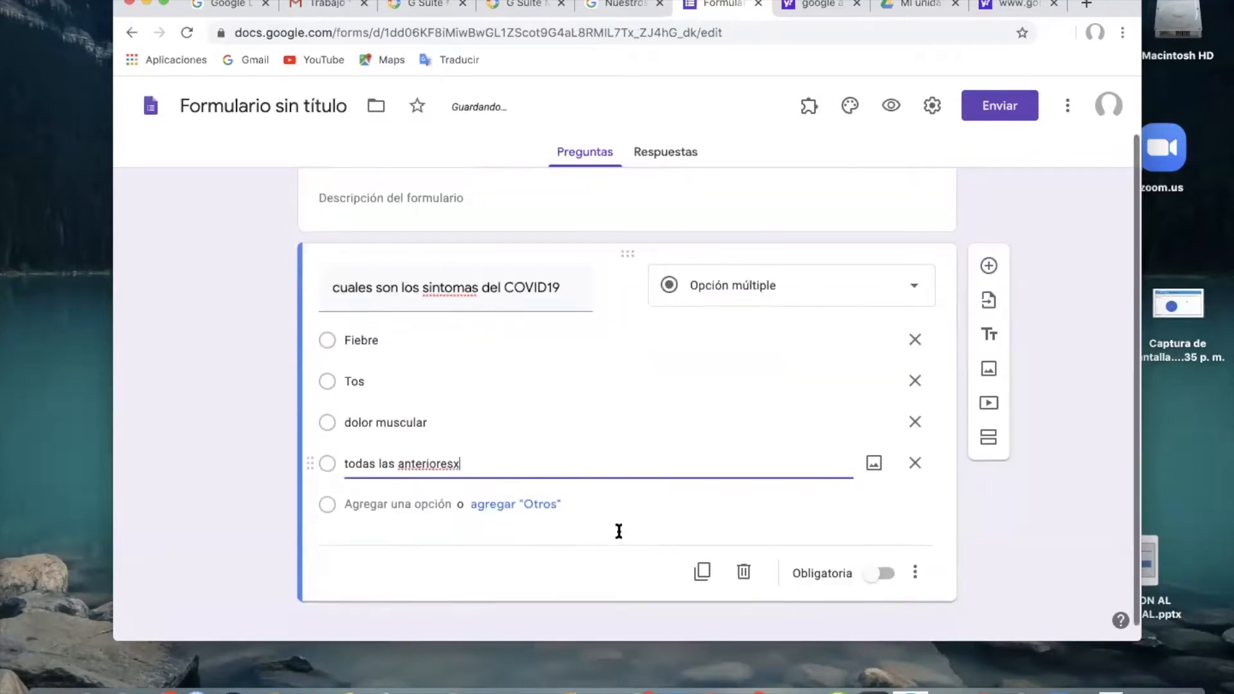
pyautogui.click(884, 559)
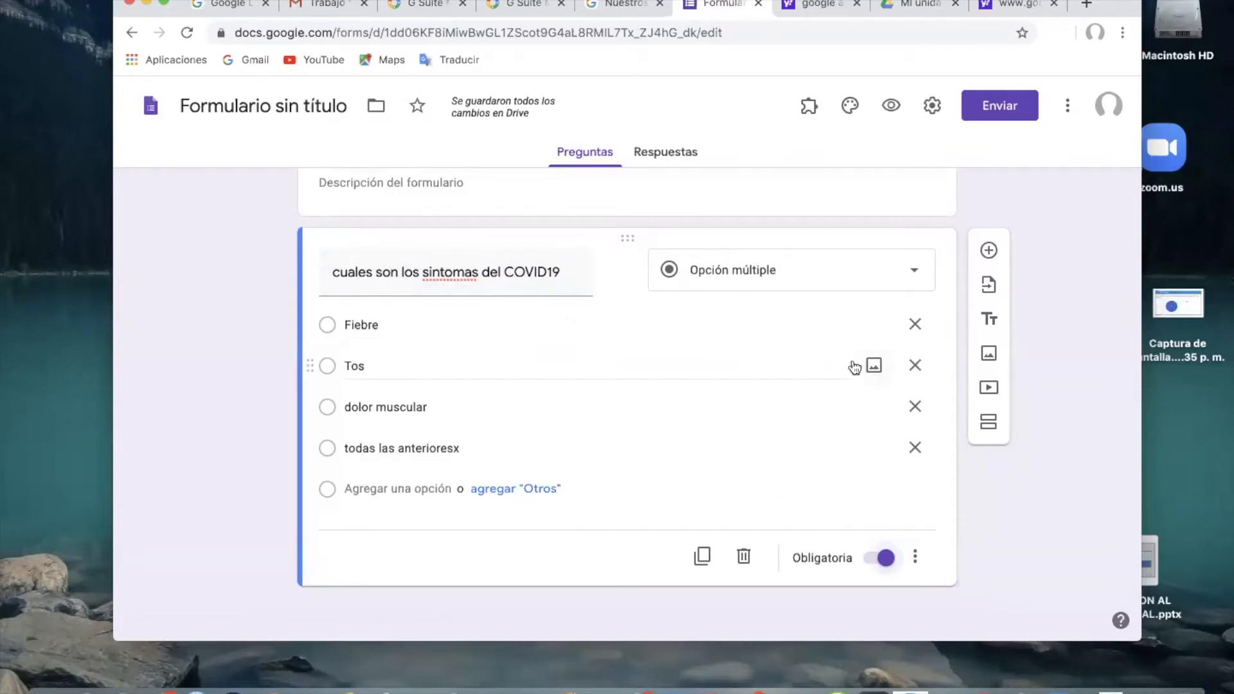
# Add a second question worded "te has realizado la prueba rapida del COVID 19".
pyautogui.scroll(2, 855, 363)
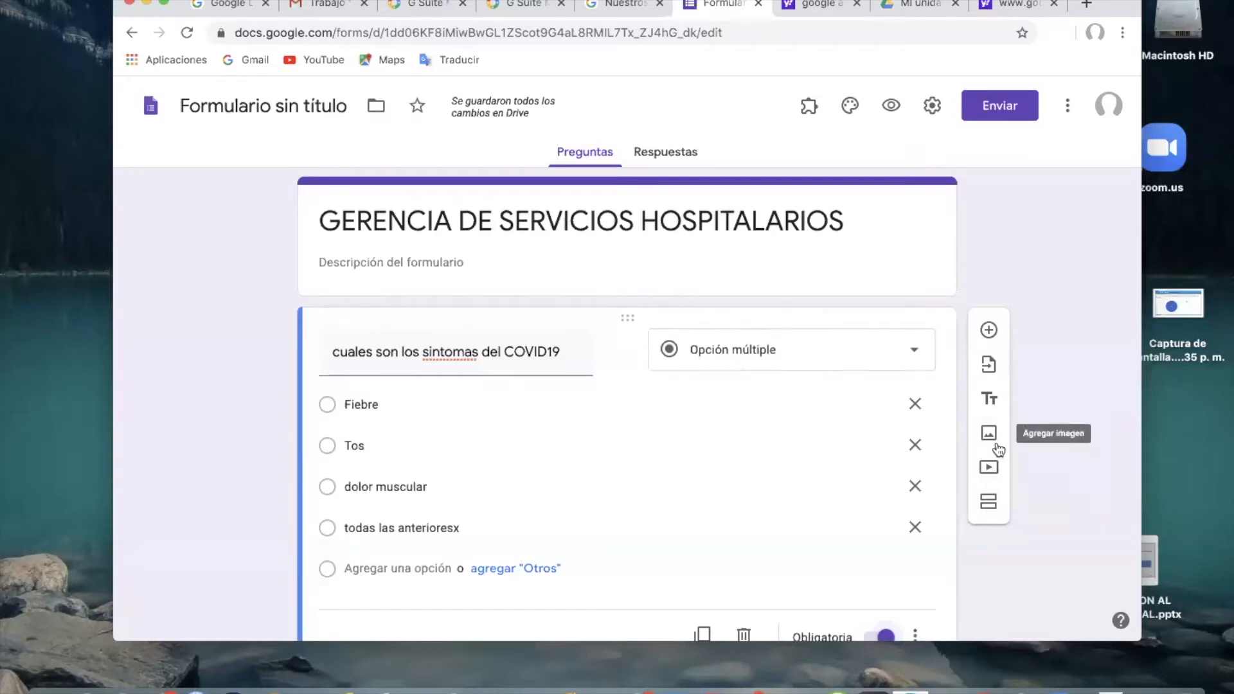
pyautogui.click(988, 330)
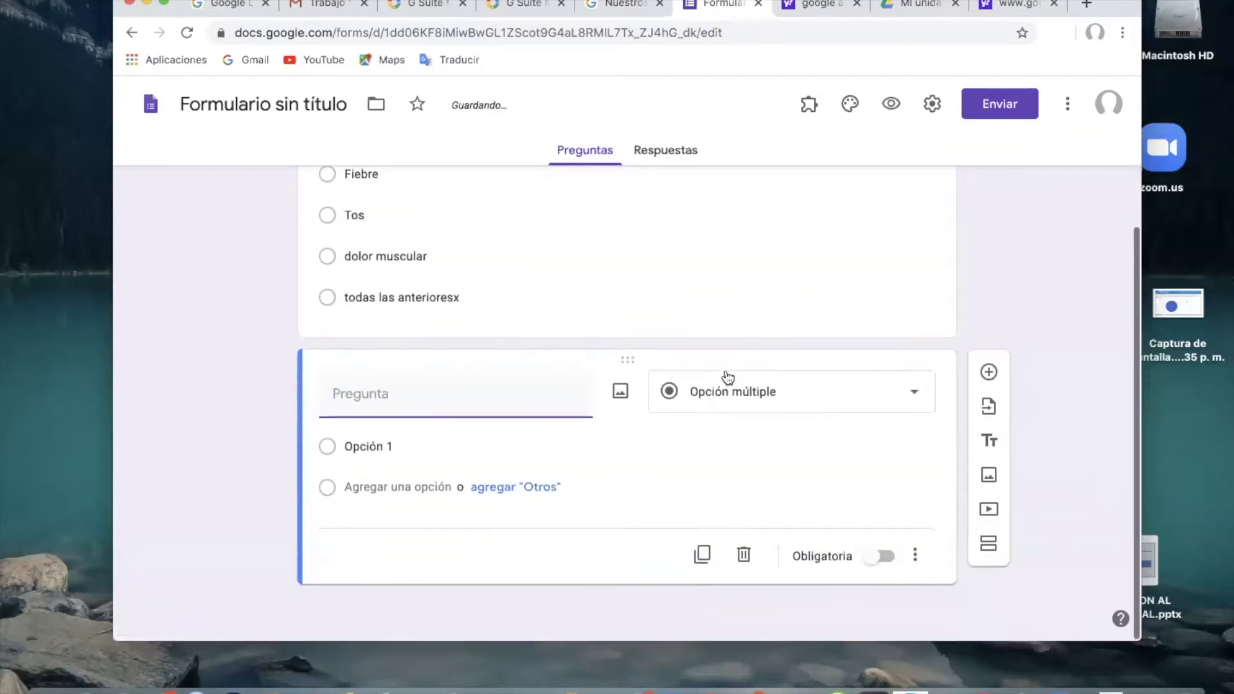
pyautogui.write('te has realizado la prueba rapida del CO')
pyautogui.write('VID 1º9')
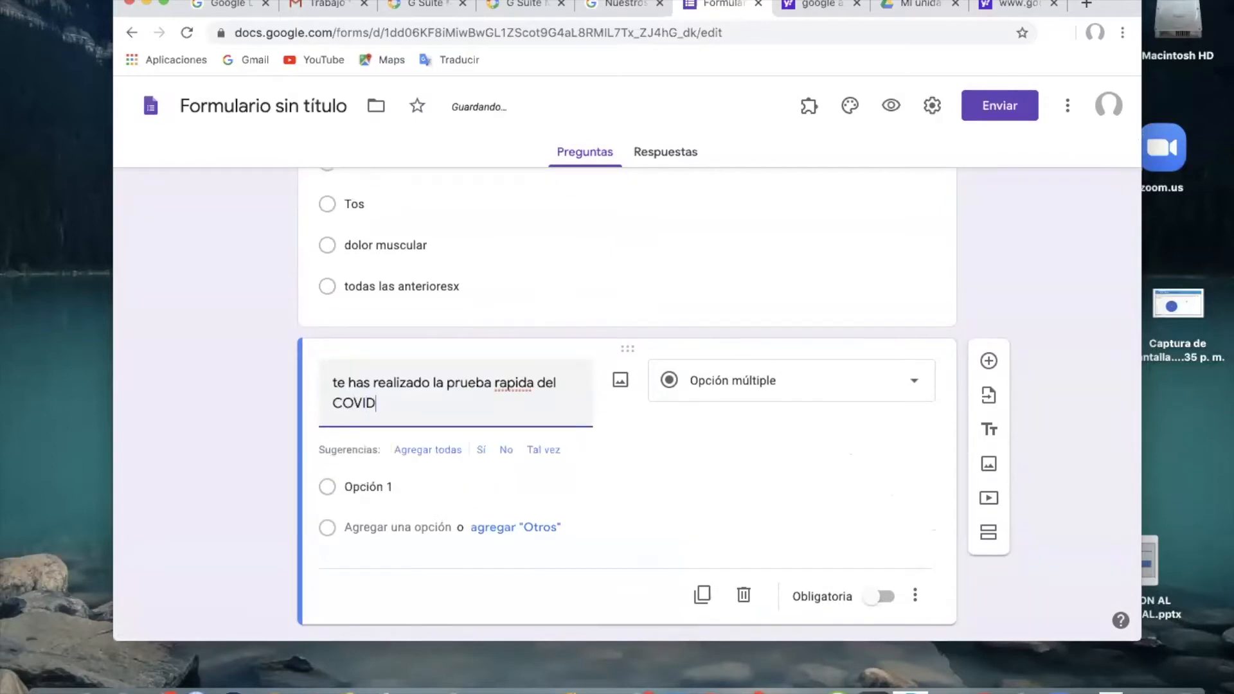
pyautogui.press('BackSpace')
pyautogui.press('BackSpace')
pyautogui.write('9')
# Give the rapid test question the two answer options "si" and "no".
pyautogui.click(366, 491)
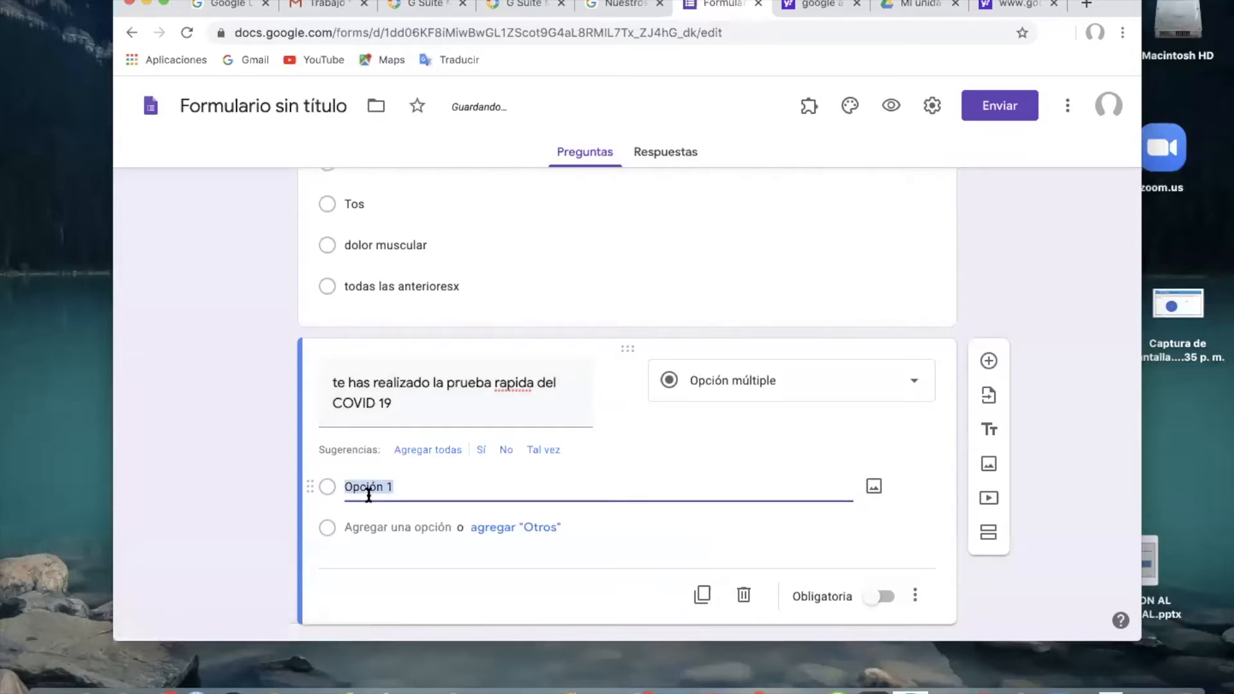
pyautogui.write('si')
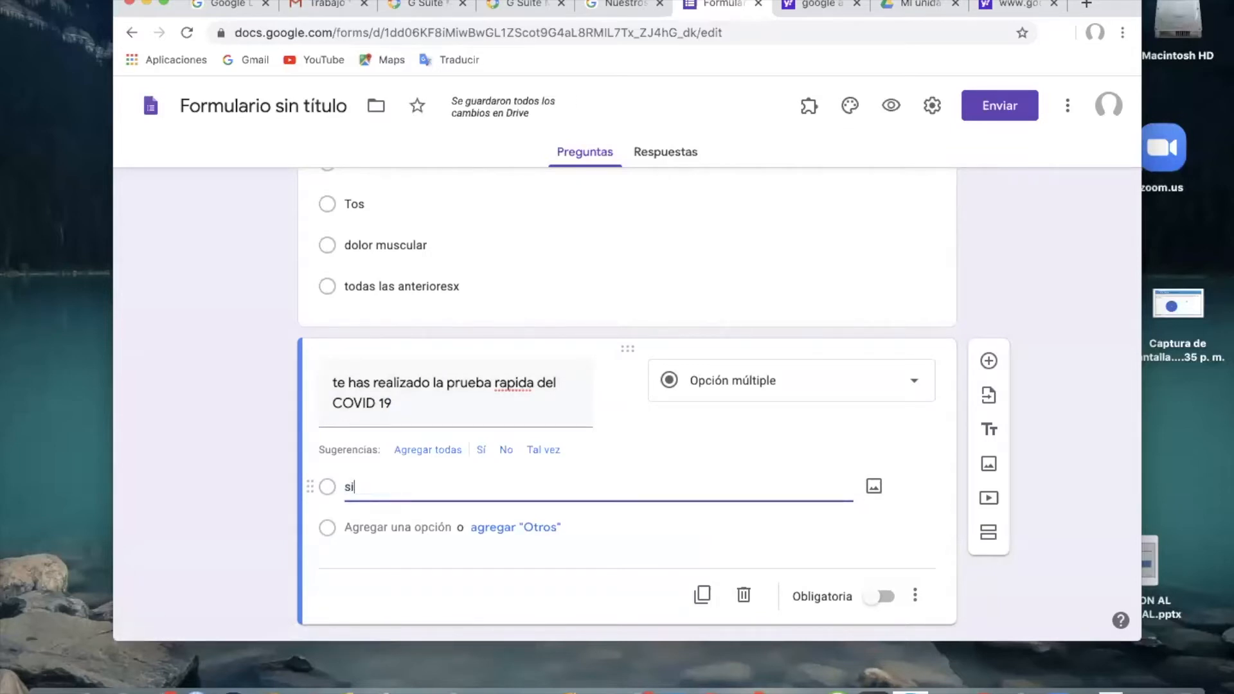
pyautogui.press('Return')
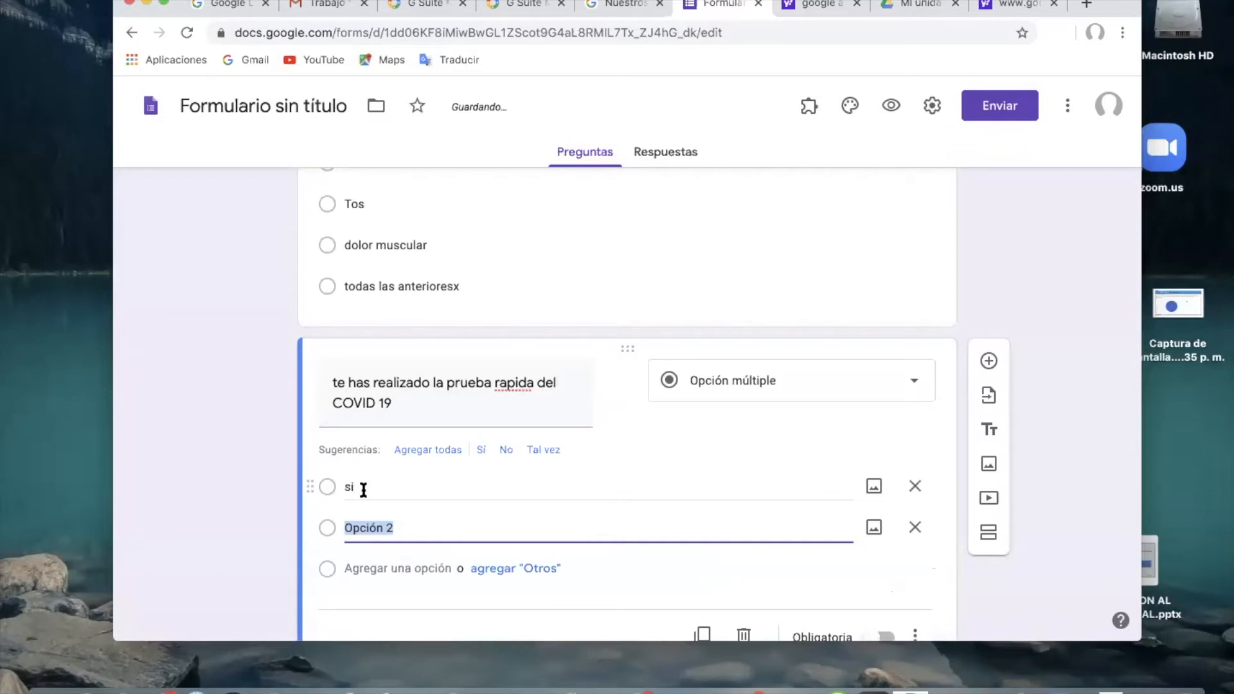
pyautogui.write('no')
pyautogui.scroll(-3, 517, 553)
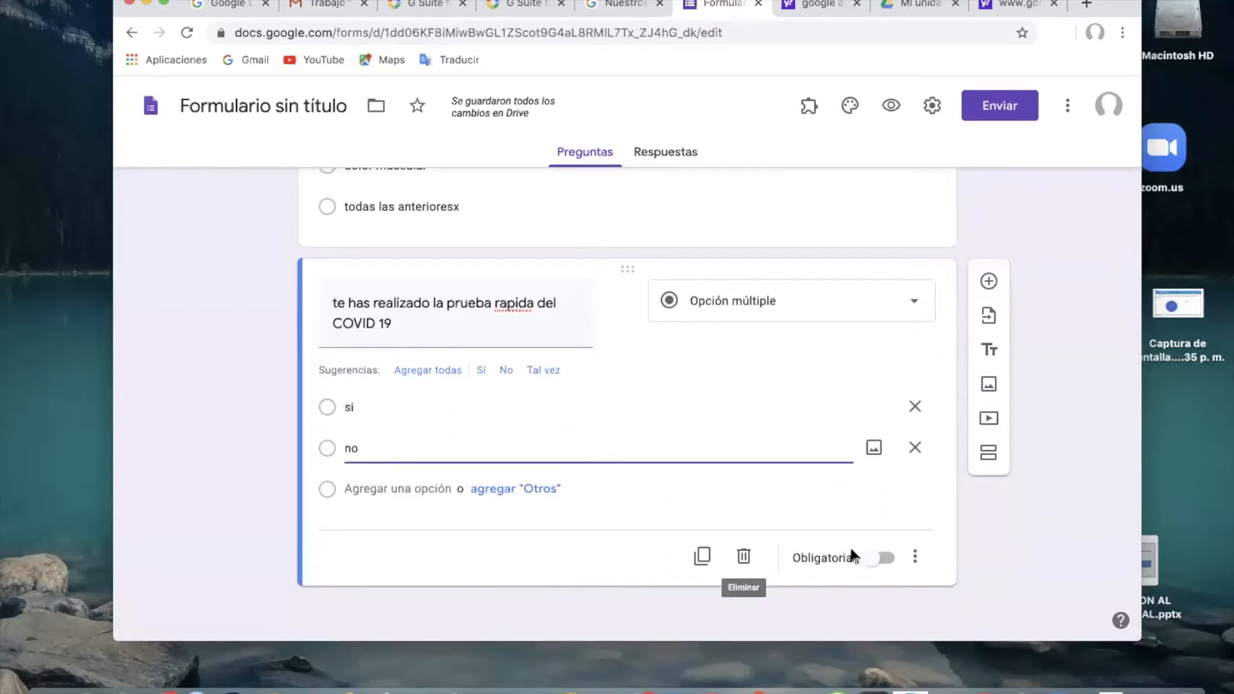
# Make the rapid test question required, and add a required Respuesta breve question worded "describa su experiencia en el confinamiento".
pyautogui.click(875, 560)
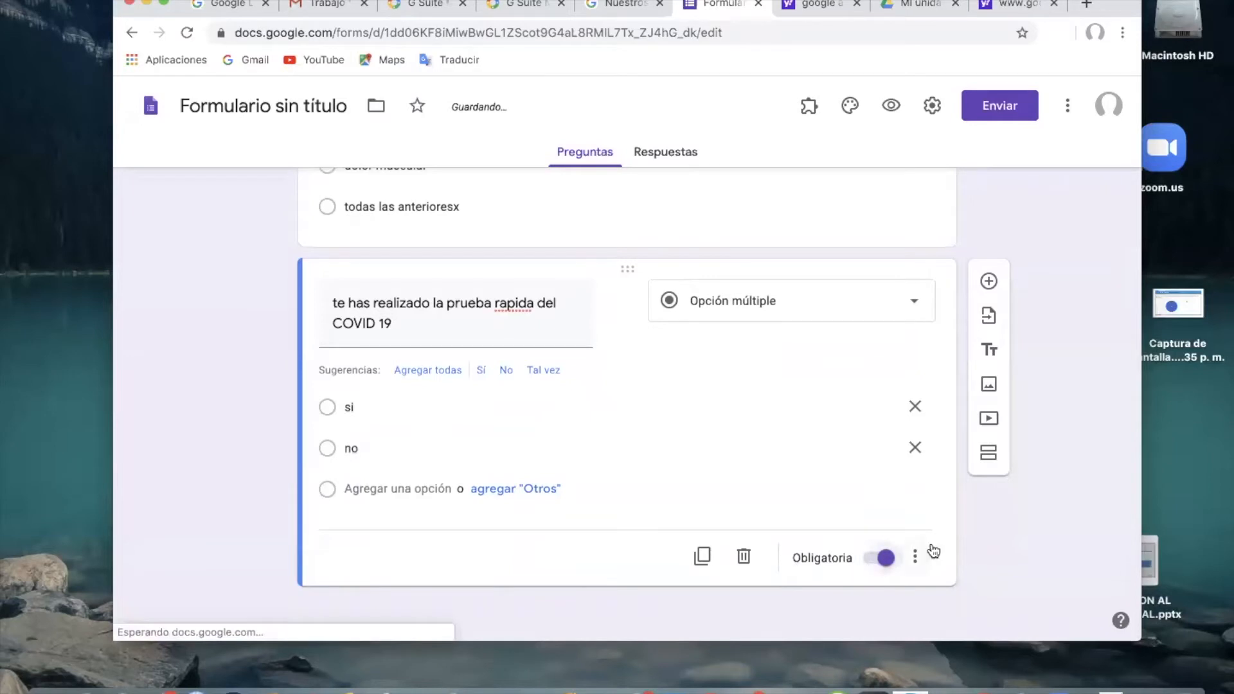
pyautogui.click(988, 280)
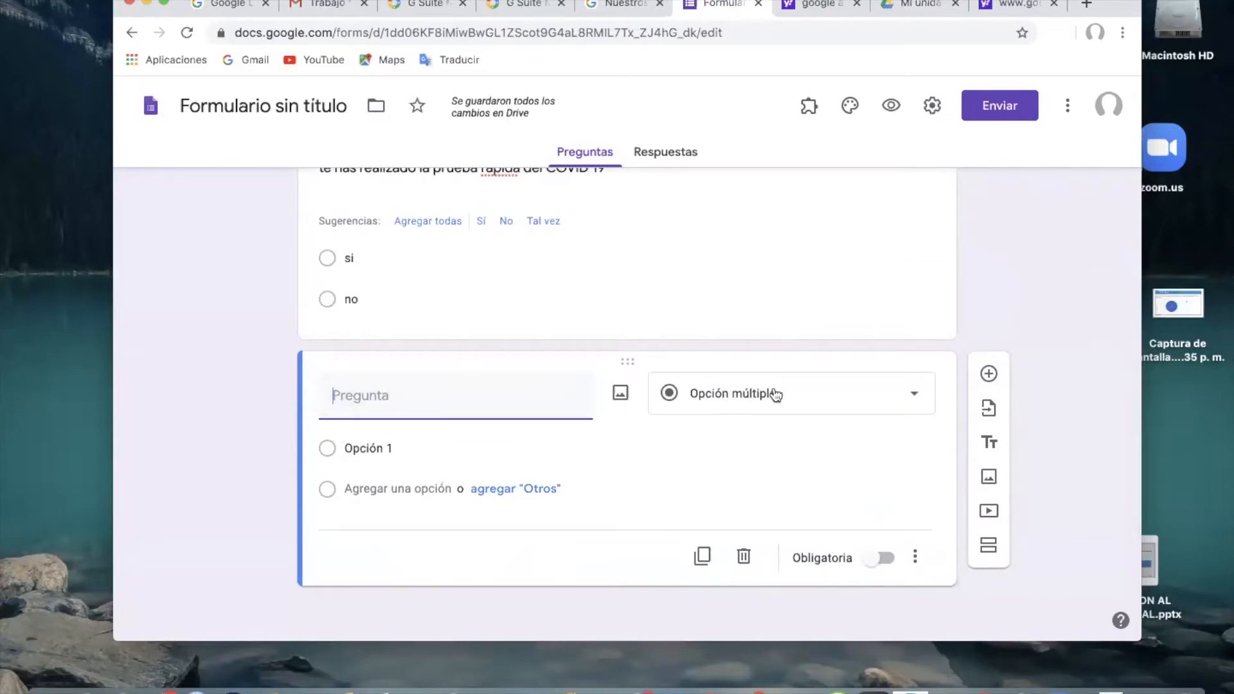
pyautogui.click(775, 395)
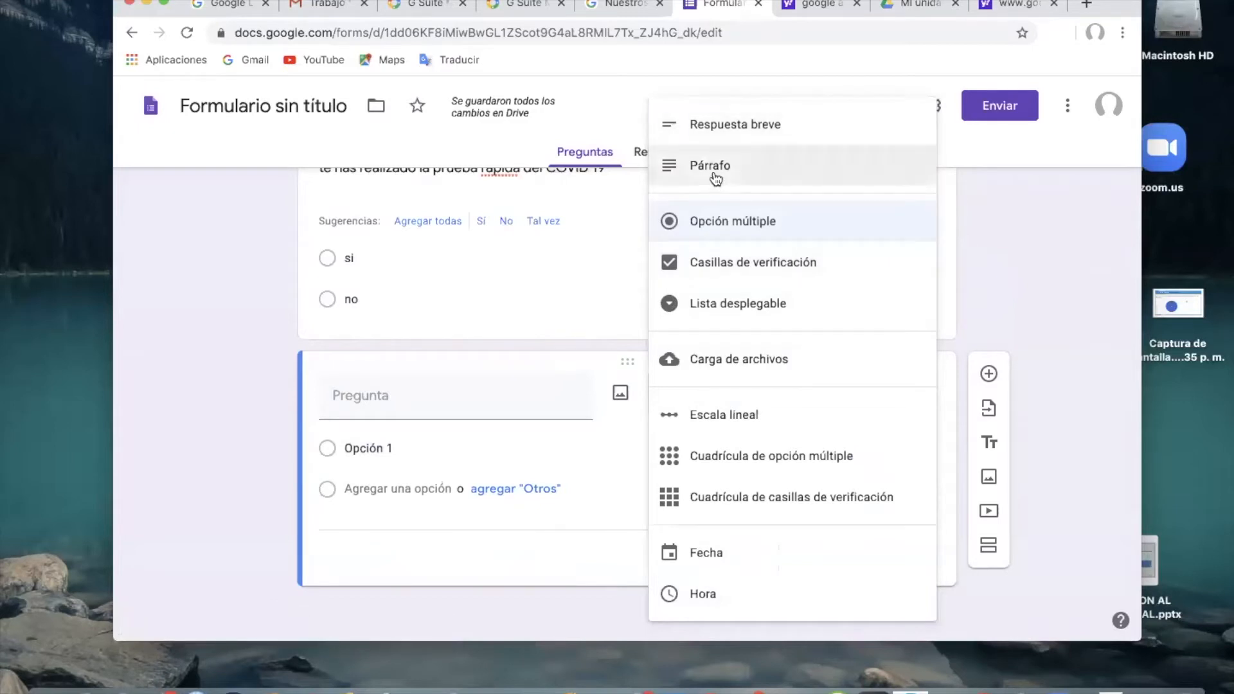
pyautogui.click(726, 124)
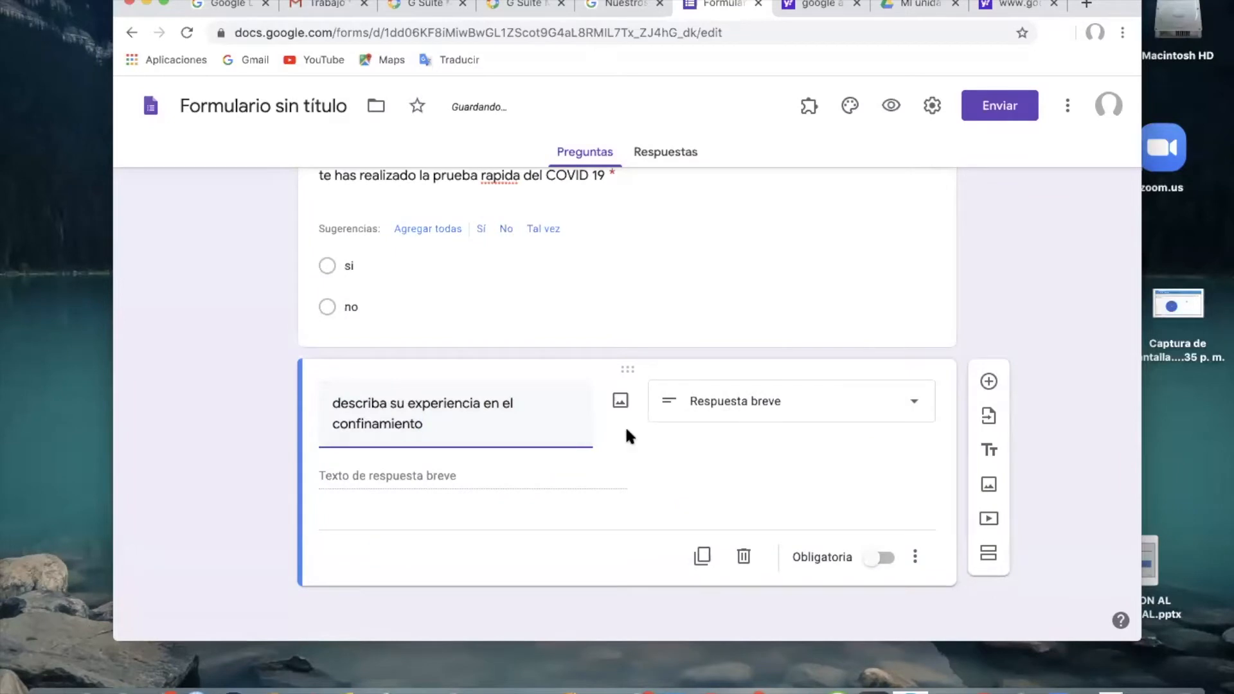
pyautogui.click(388, 475)
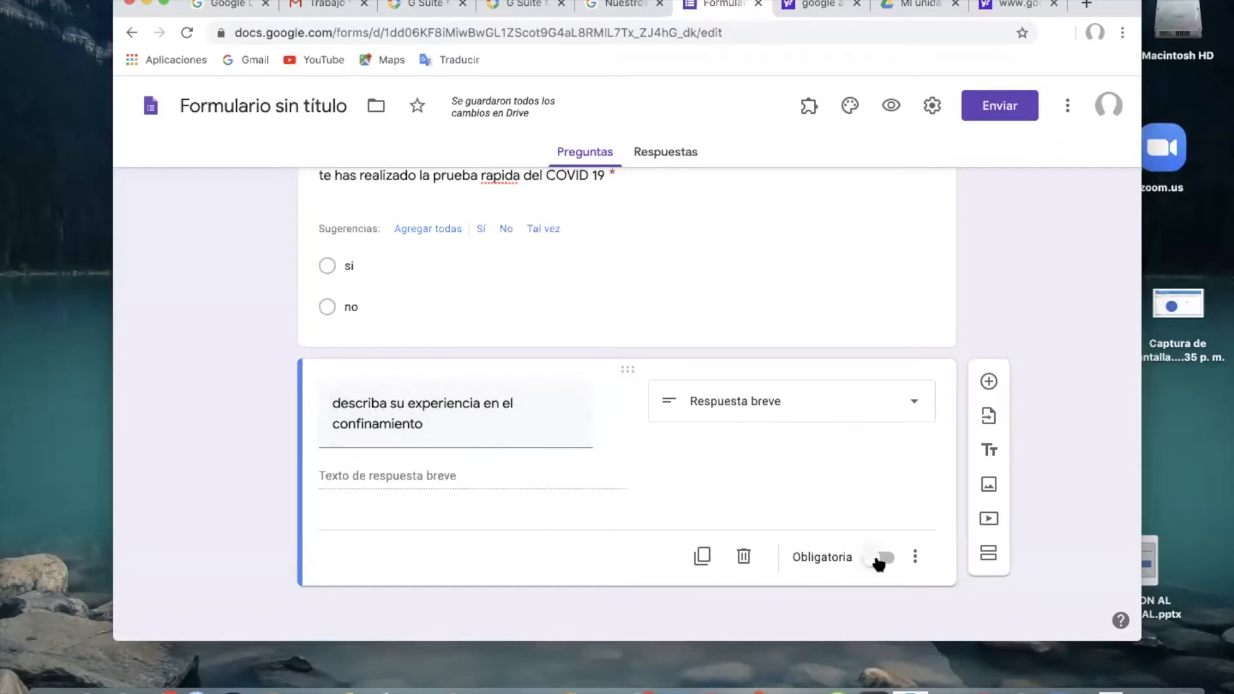
pyautogui.click(884, 559)
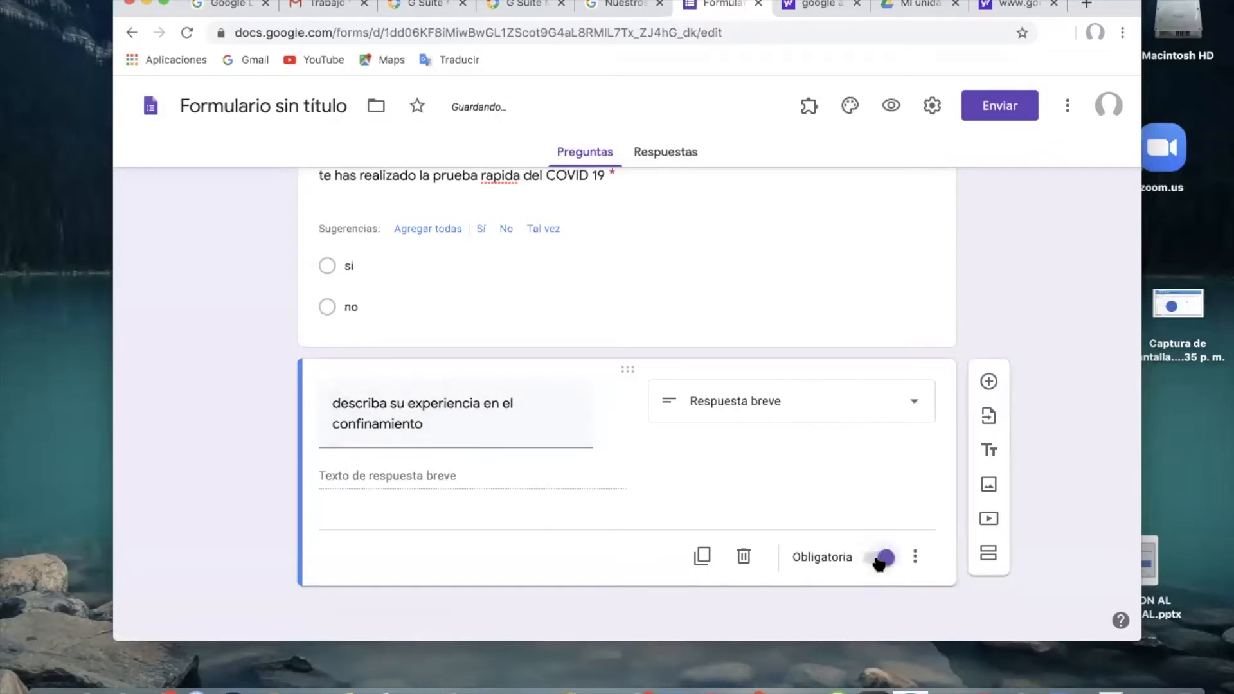
# Add a Casillas de verificación question worded "cuales efectos psicologicos presento usted en el confinamiento".
pyautogui.click(988, 383)
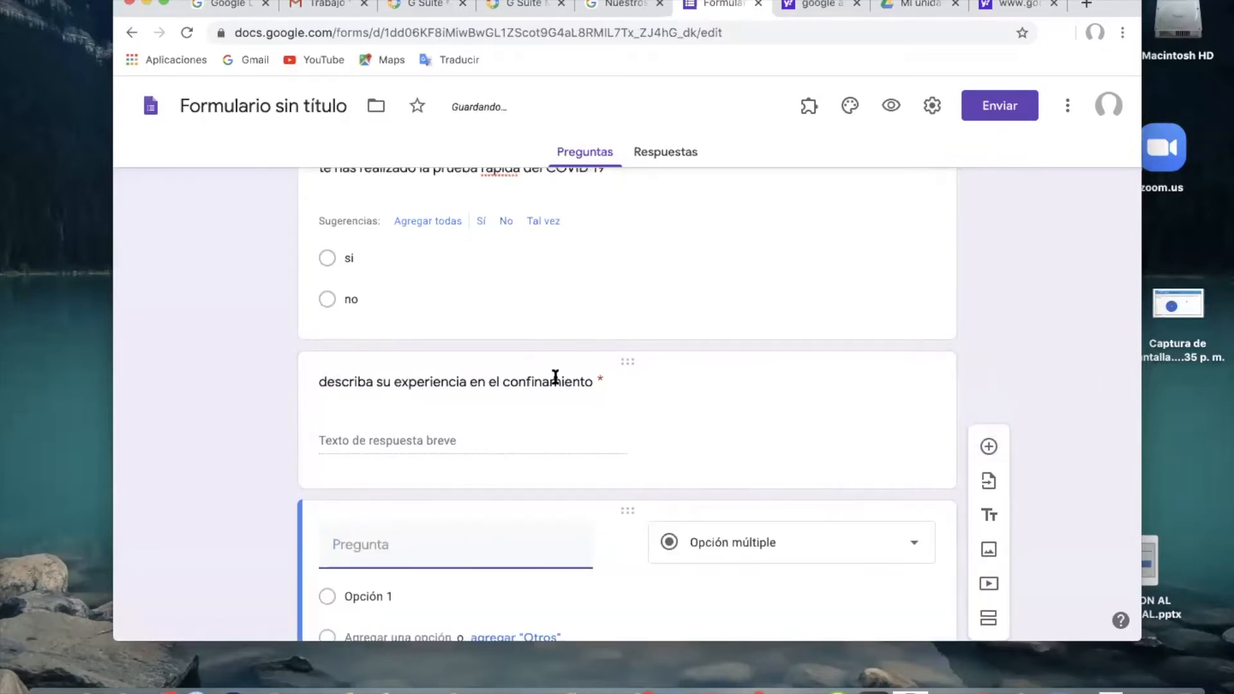
pyautogui.click(769, 401)
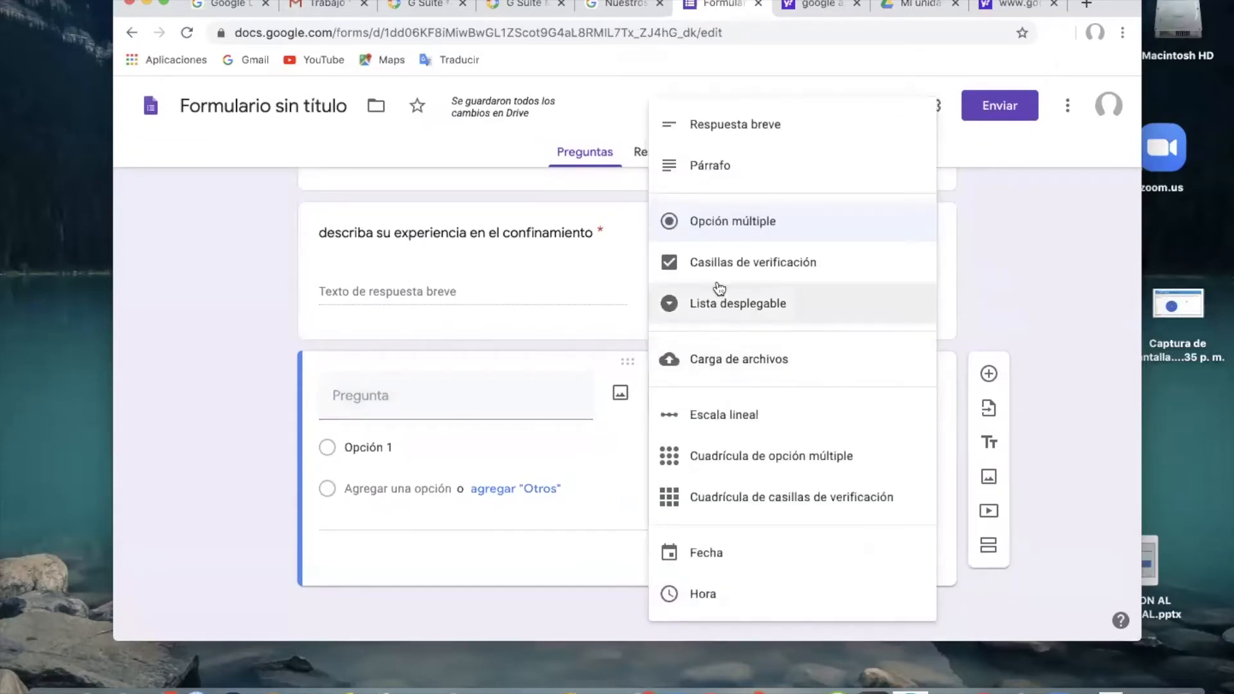
pyautogui.click(722, 262)
pyautogui.click(377, 406)
pyautogui.write('cuales efectos psicologicos presento usted en el confi')
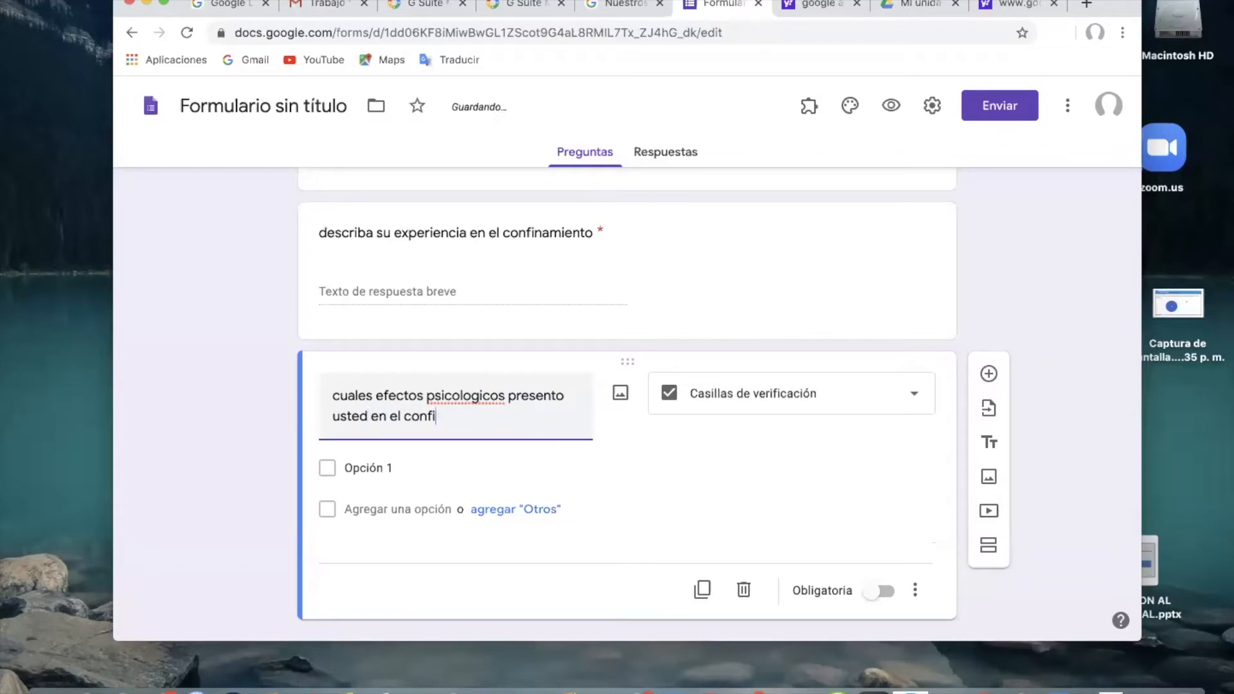
pyautogui.write('namiento')
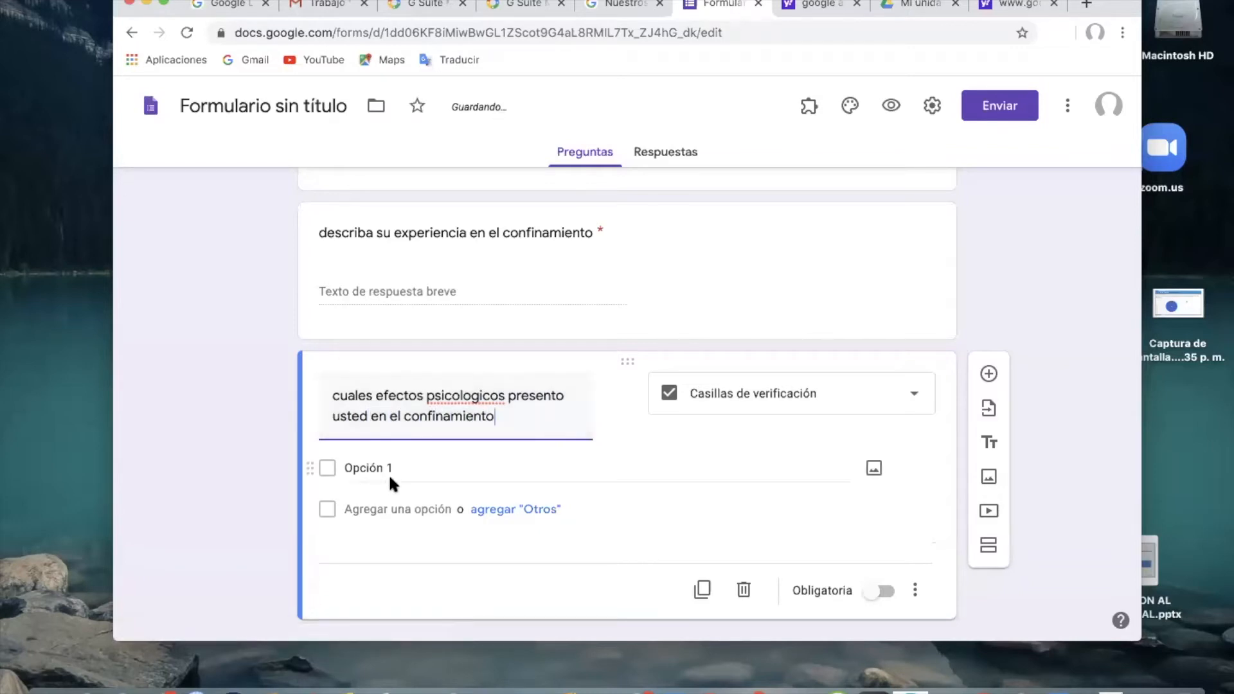
# Give the psychological effects question its first three options: depresion, ansiedad and miedo.
pyautogui.click(393, 469)
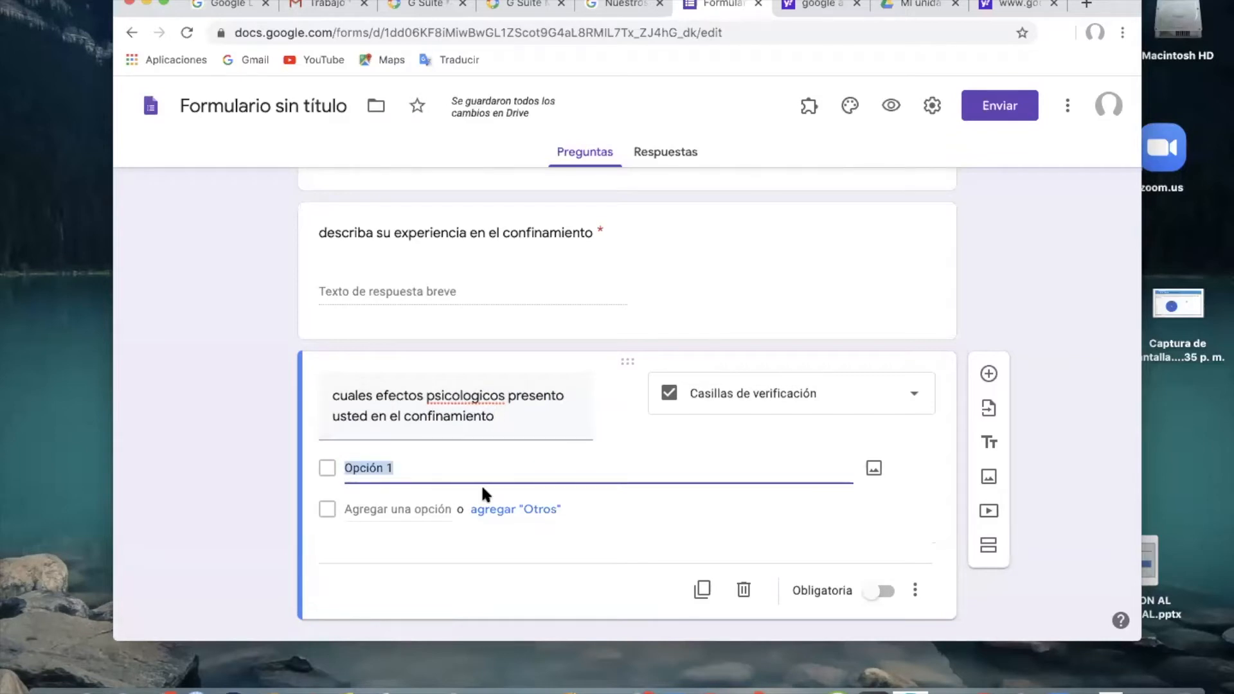
pyautogui.write('depres')
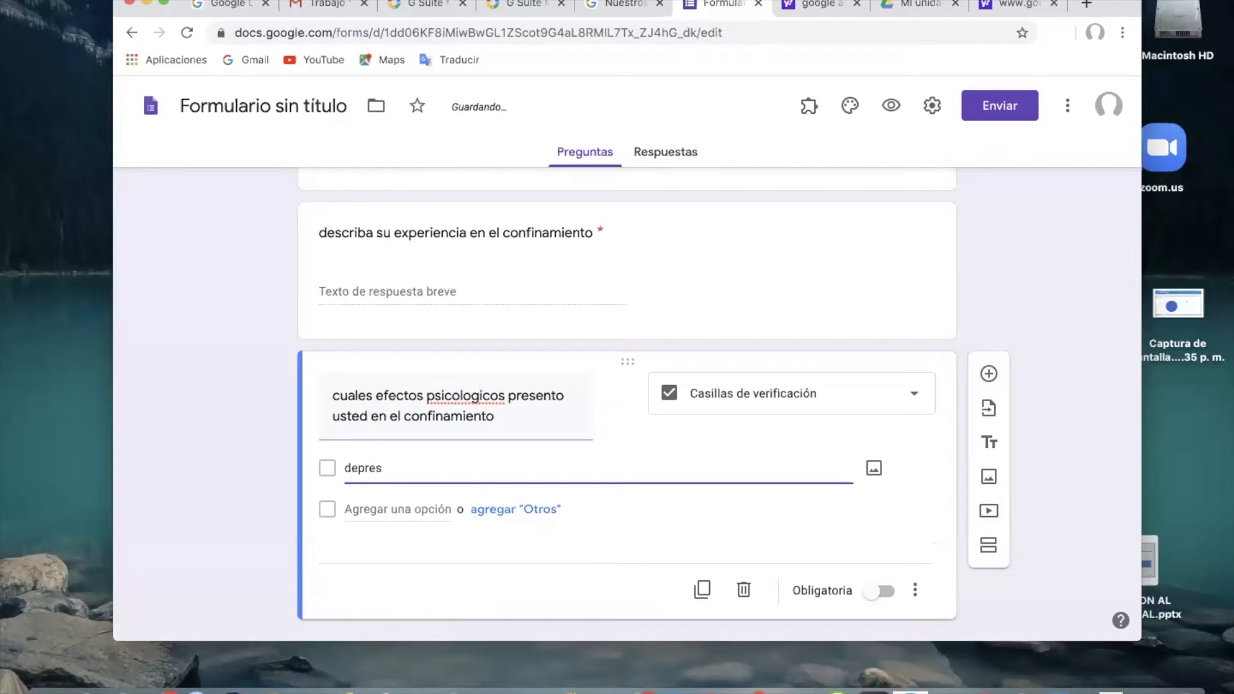
pyautogui.write('ion')
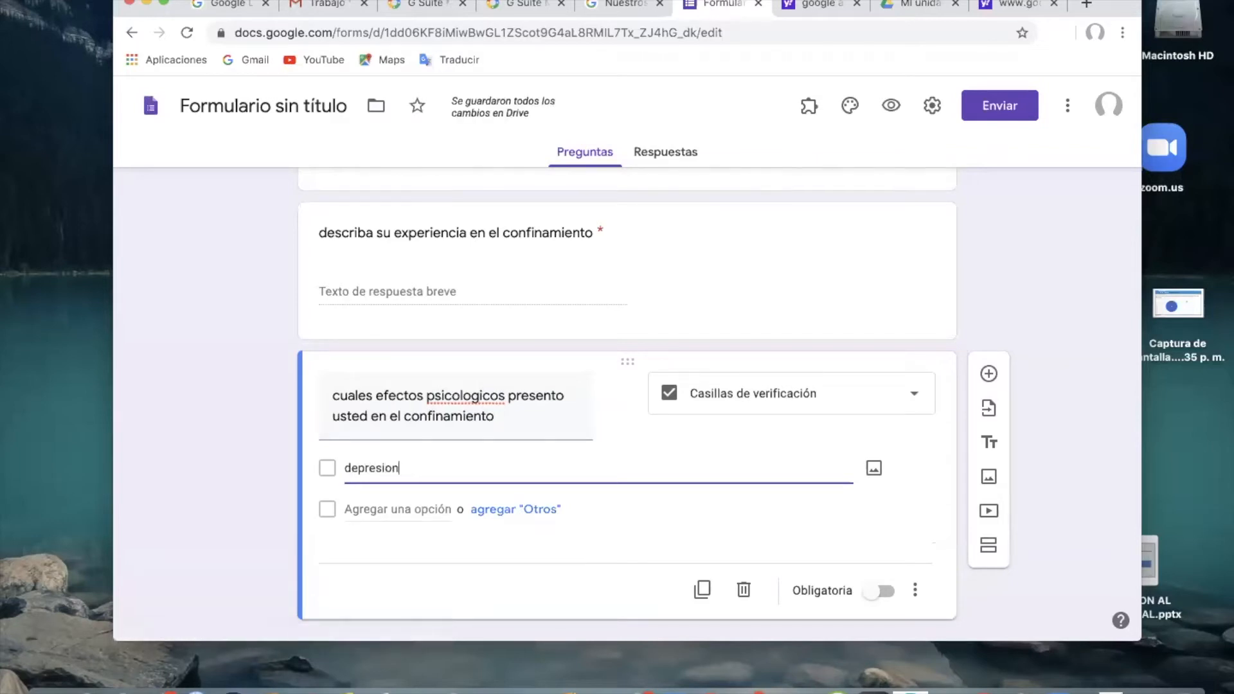
pyautogui.click(400, 512)
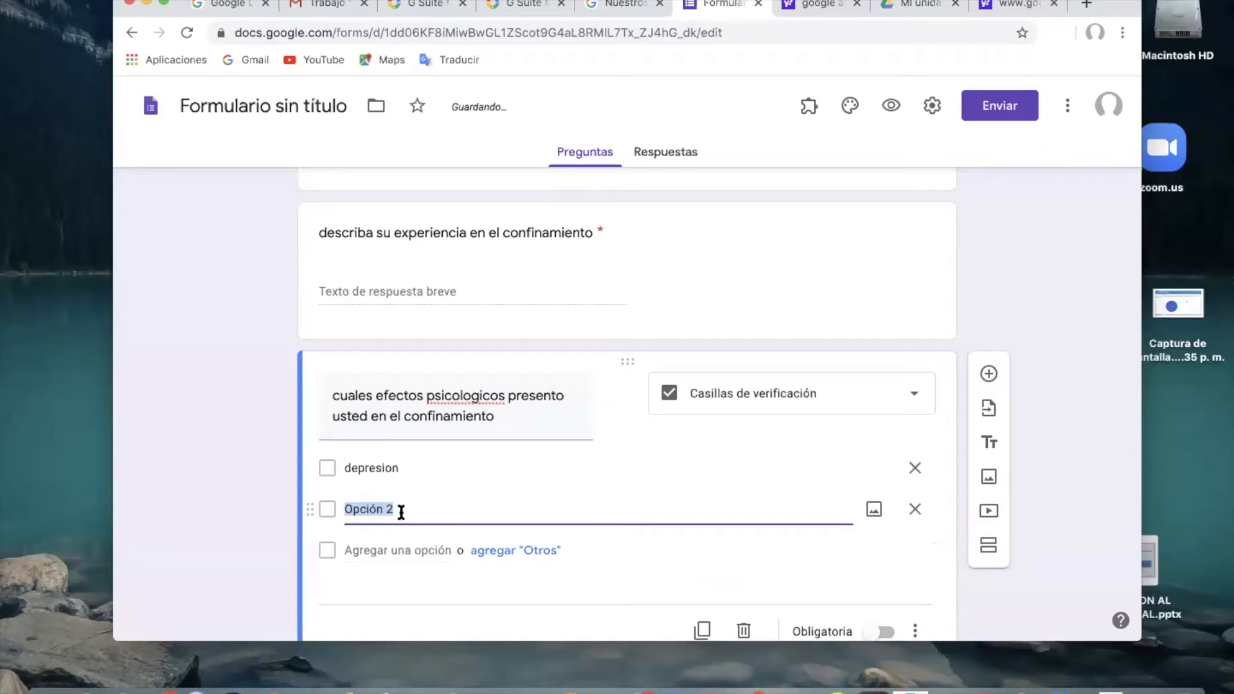
pyautogui.write('ansiedad')
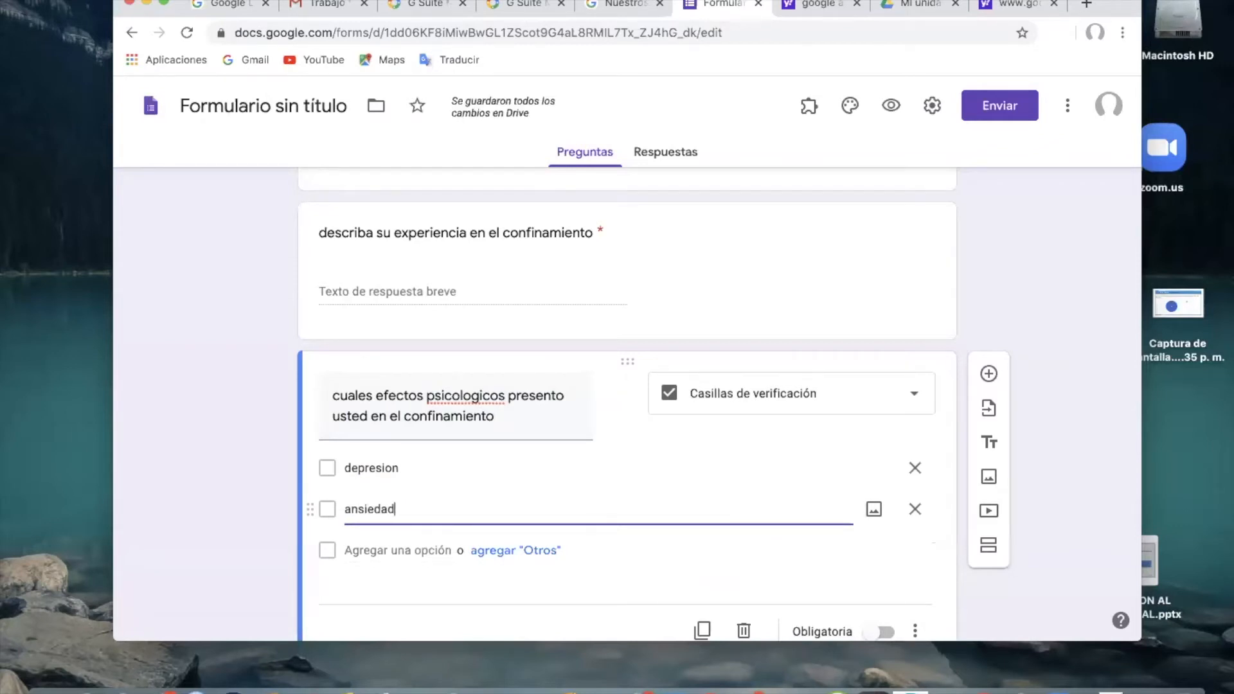
pyautogui.press('Return')
pyautogui.write('mie')
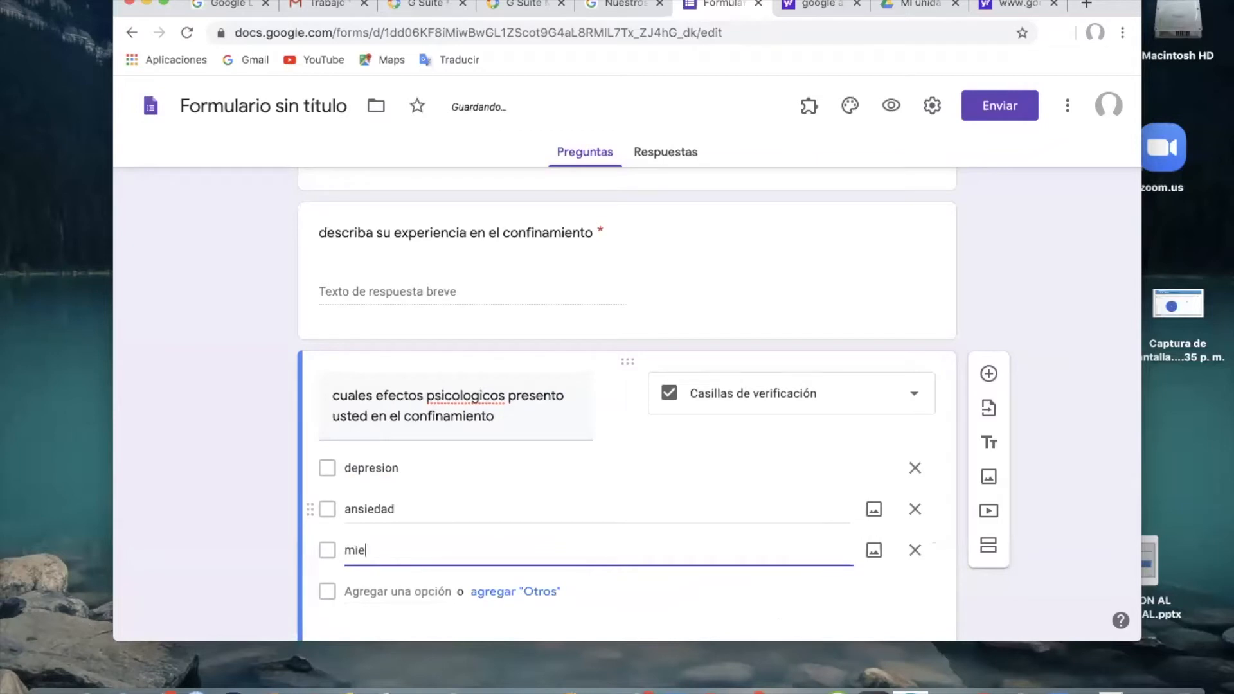
pyautogui.write('do')
# Extend the psychological effects question with the options insonio and enojo, plus an "Otros" choice.
pyautogui.press('Return')
pyautogui.write('n')
pyautogui.write('inn')
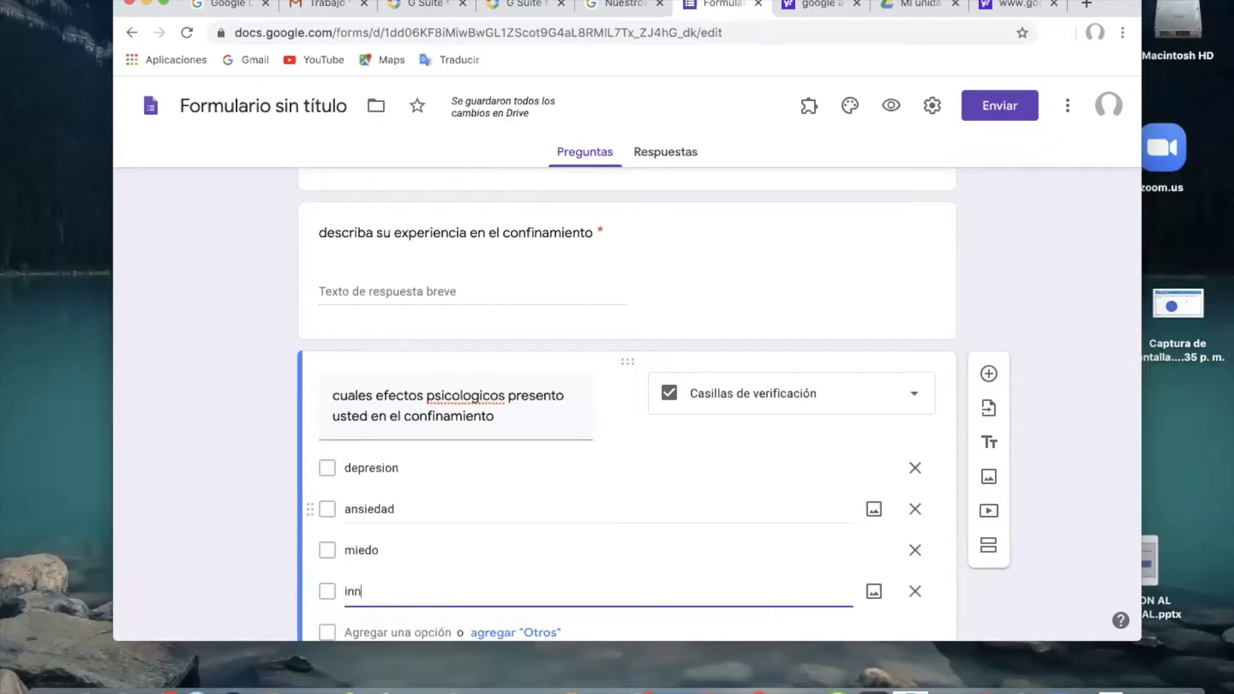
pyautogui.press('BackSpace')
pyautogui.write('soni')
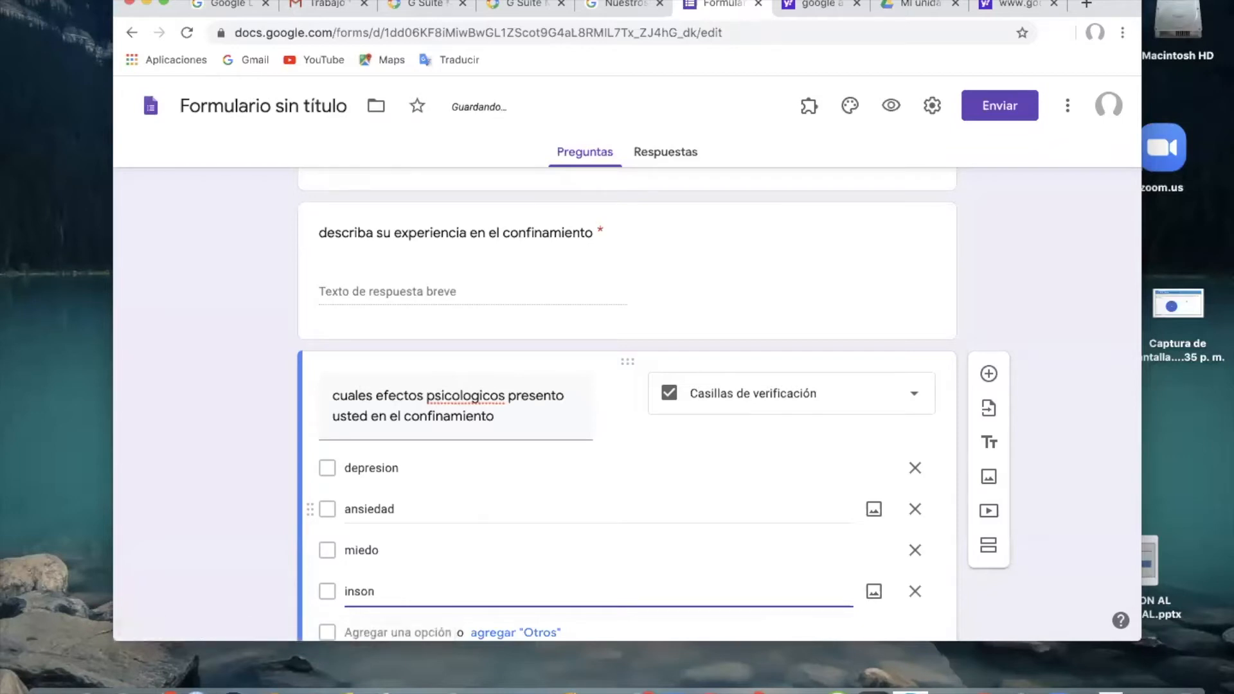
pyautogui.write('o')
pyautogui.press('Return')
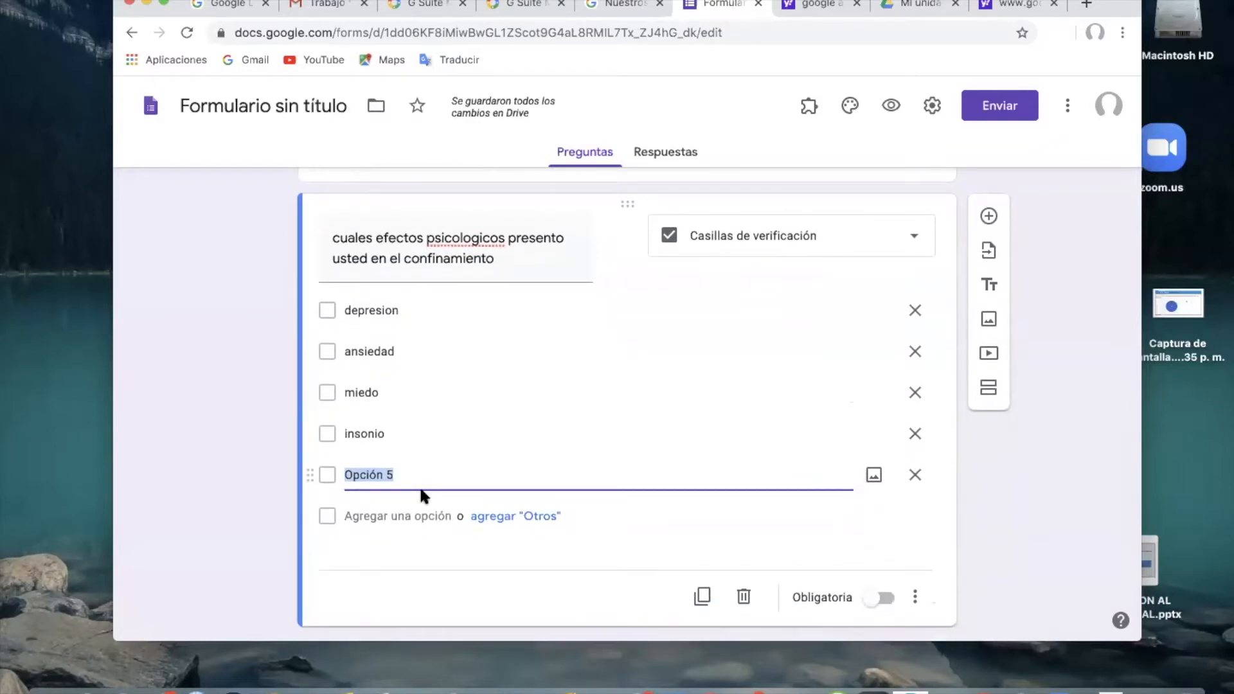
pyautogui.write('enojo')
pyautogui.click(516, 517)
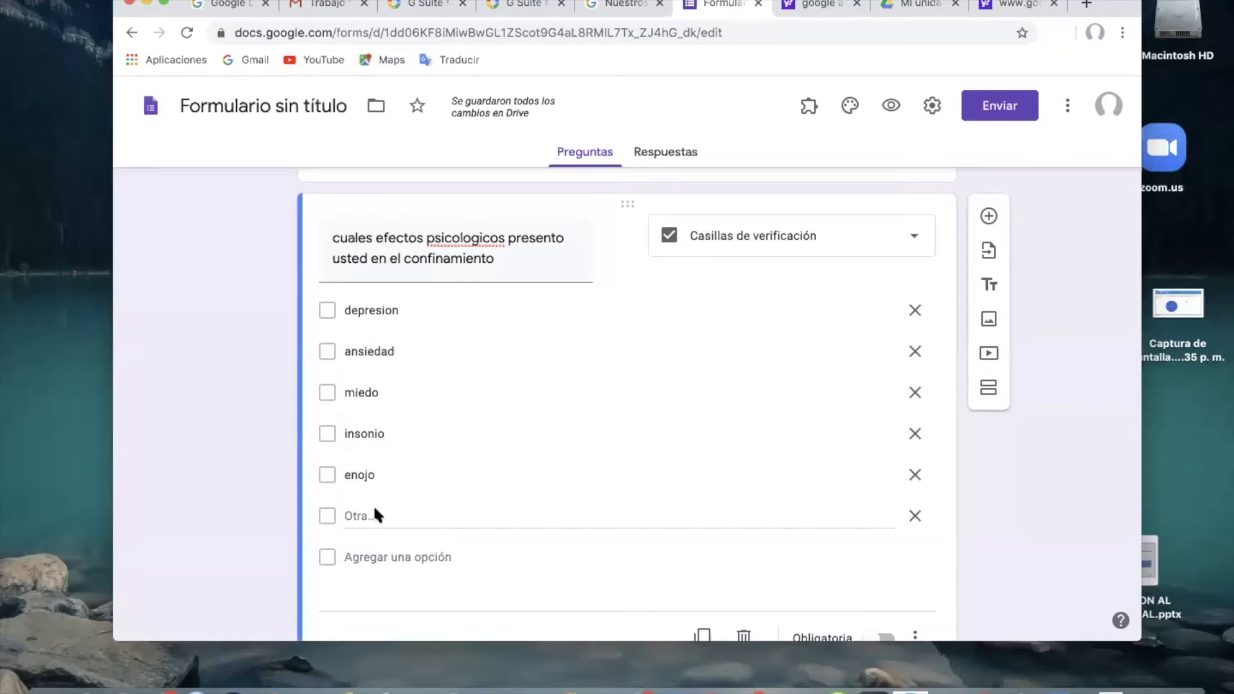
# Turn on Recopilar las direcciones de correo electrónico in the form's sending options.
pyautogui.scroll(-2, 468, 512)
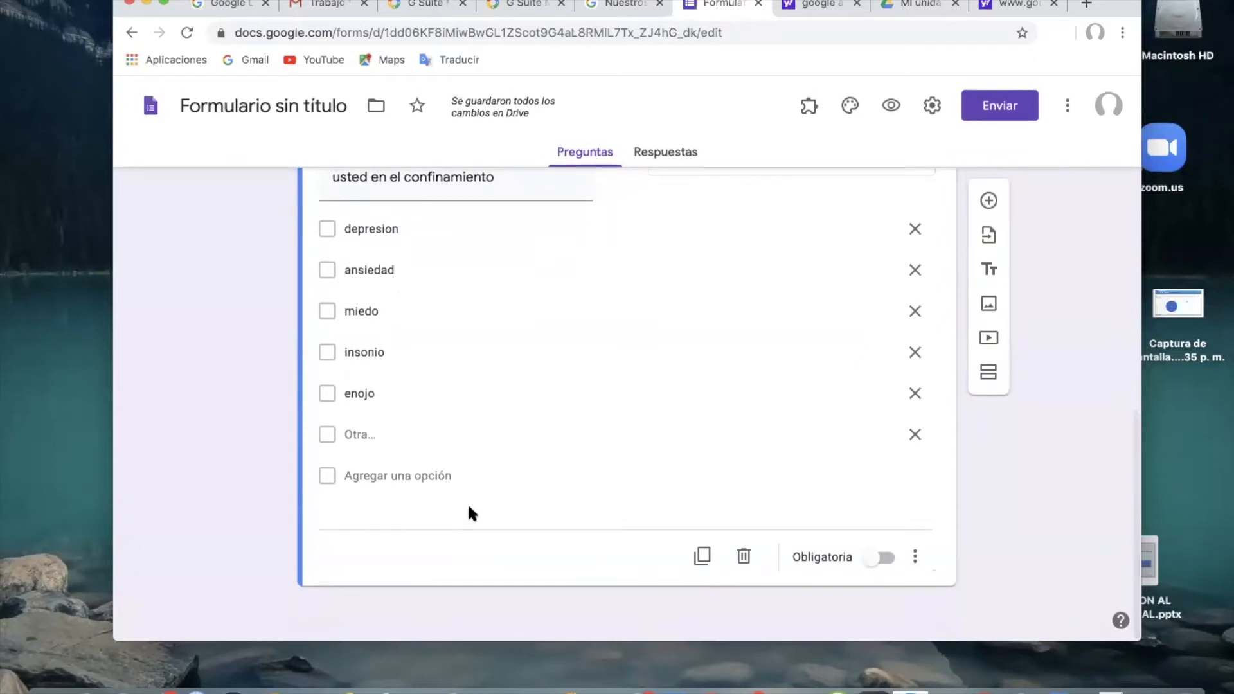
pyautogui.scroll(5, 469, 512)
pyautogui.scroll(10, 469, 508)
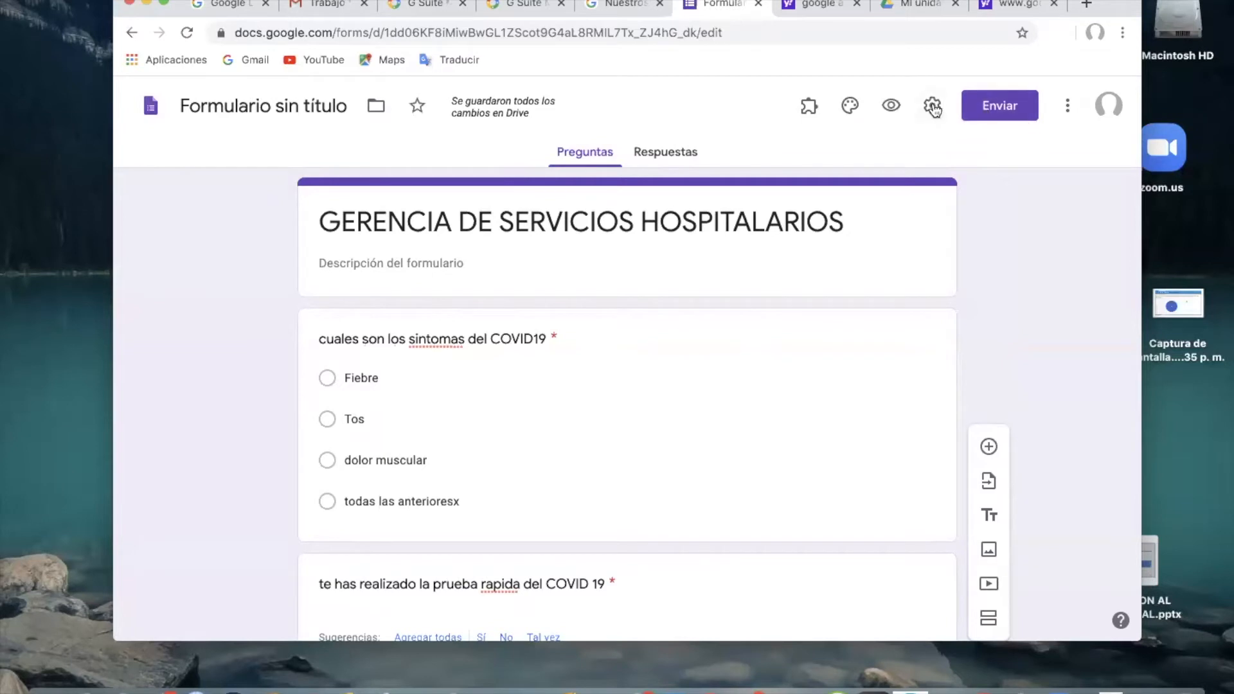
pyautogui.click(1032, 116)
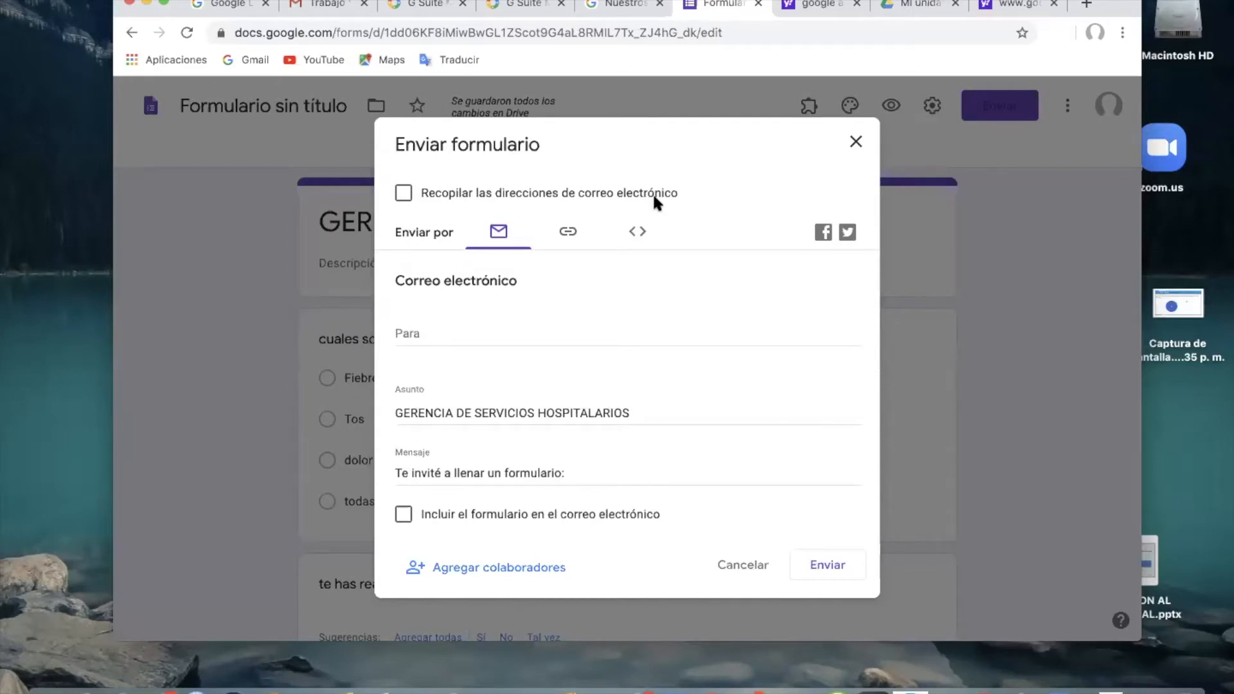
pyautogui.click(404, 194)
# Shorten and copy the form's sharing link, and view the HTML embed code before closing the sending options.
pyautogui.click(568, 234)
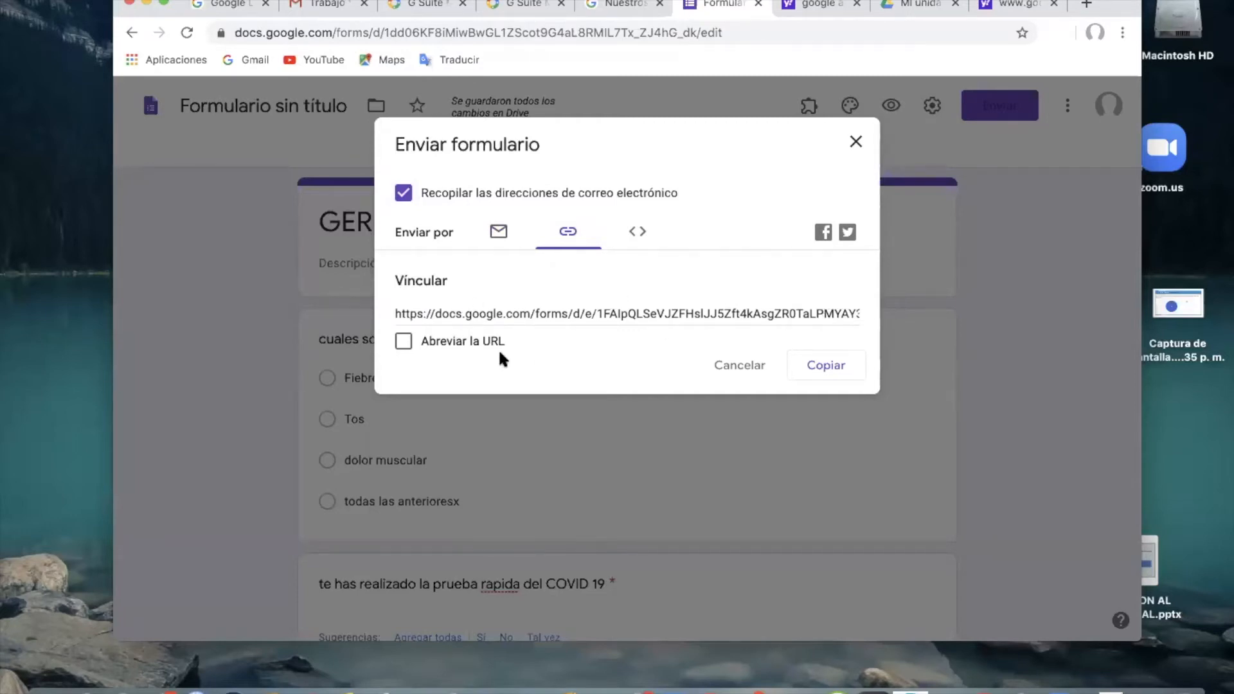
pyautogui.click(403, 342)
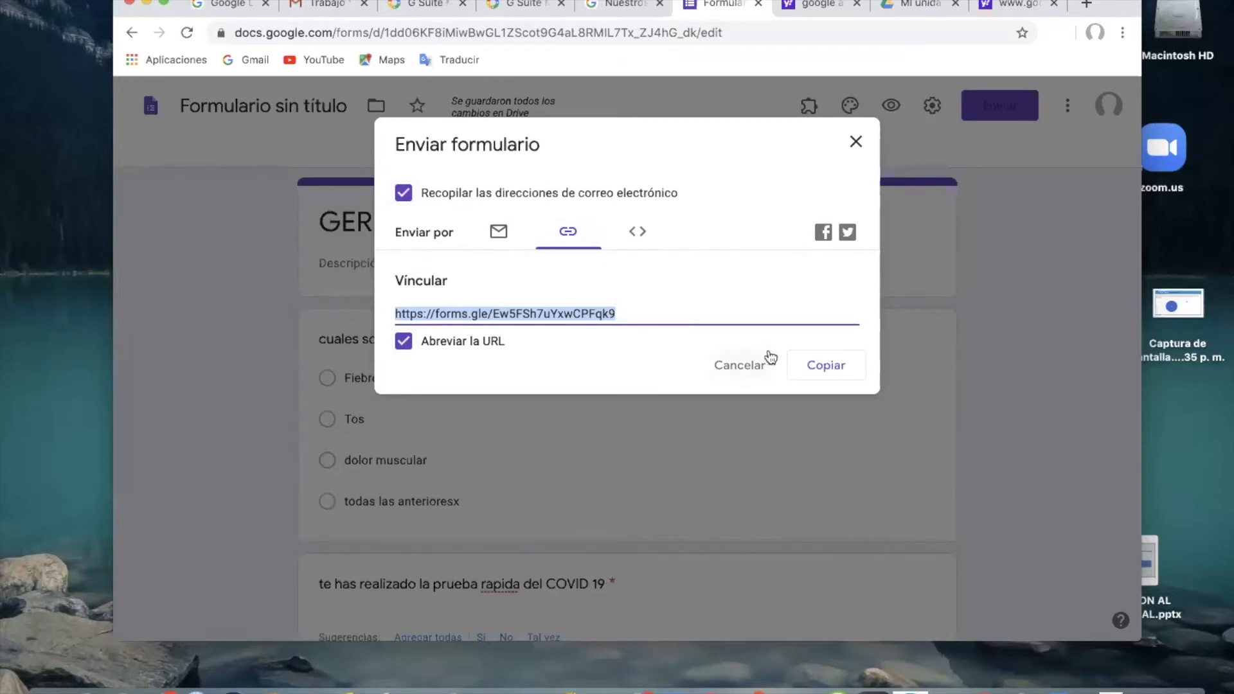
pyautogui.click(826, 372)
pyautogui.click(637, 231)
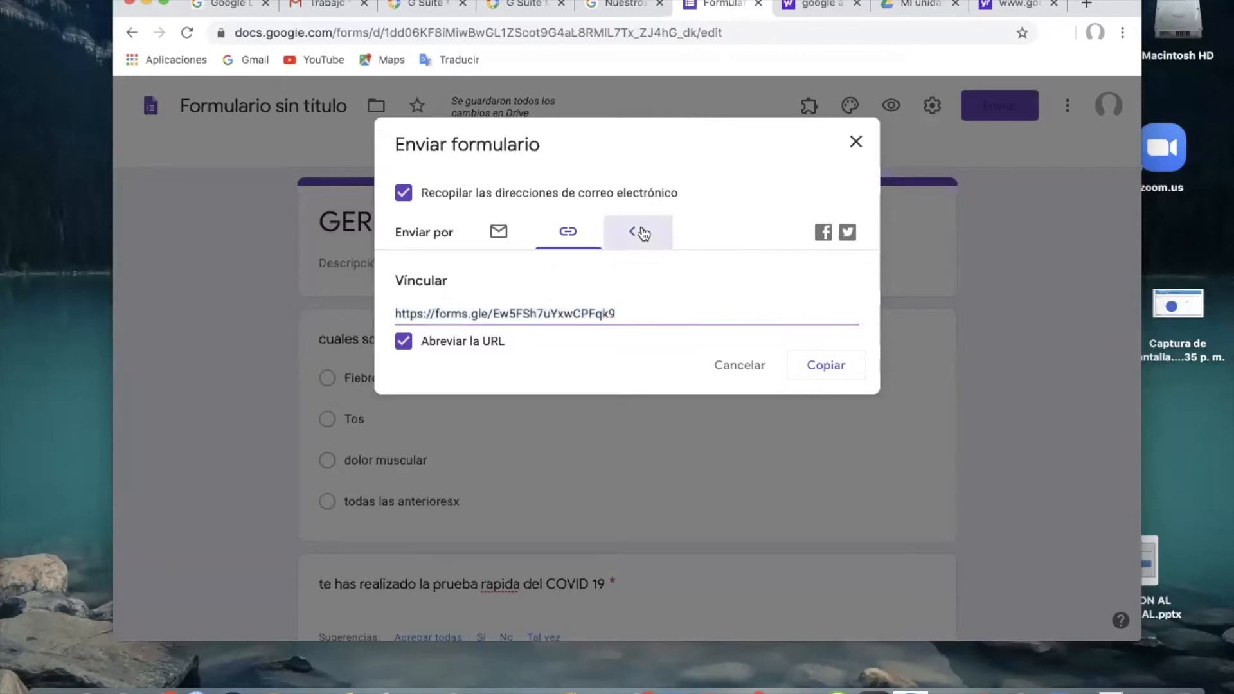
pyautogui.click(854, 143)
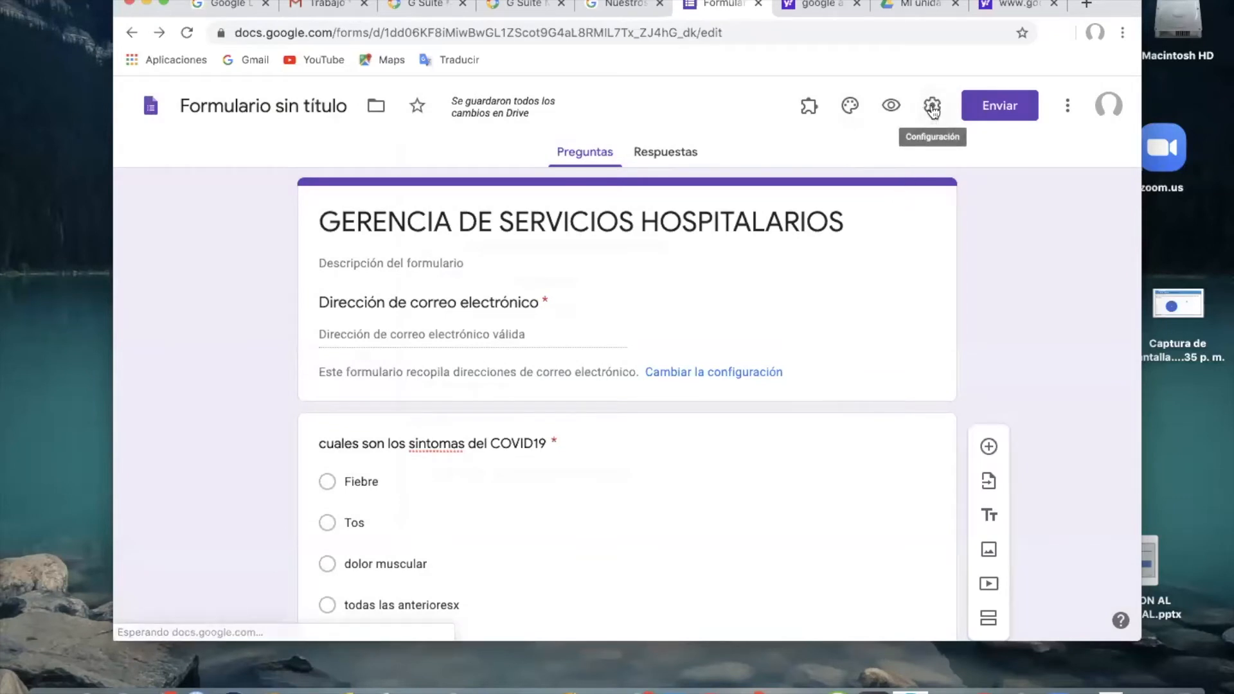
# Limit the form to 1 response per person in its general settings and save the configuration.
pyautogui.click(933, 108)
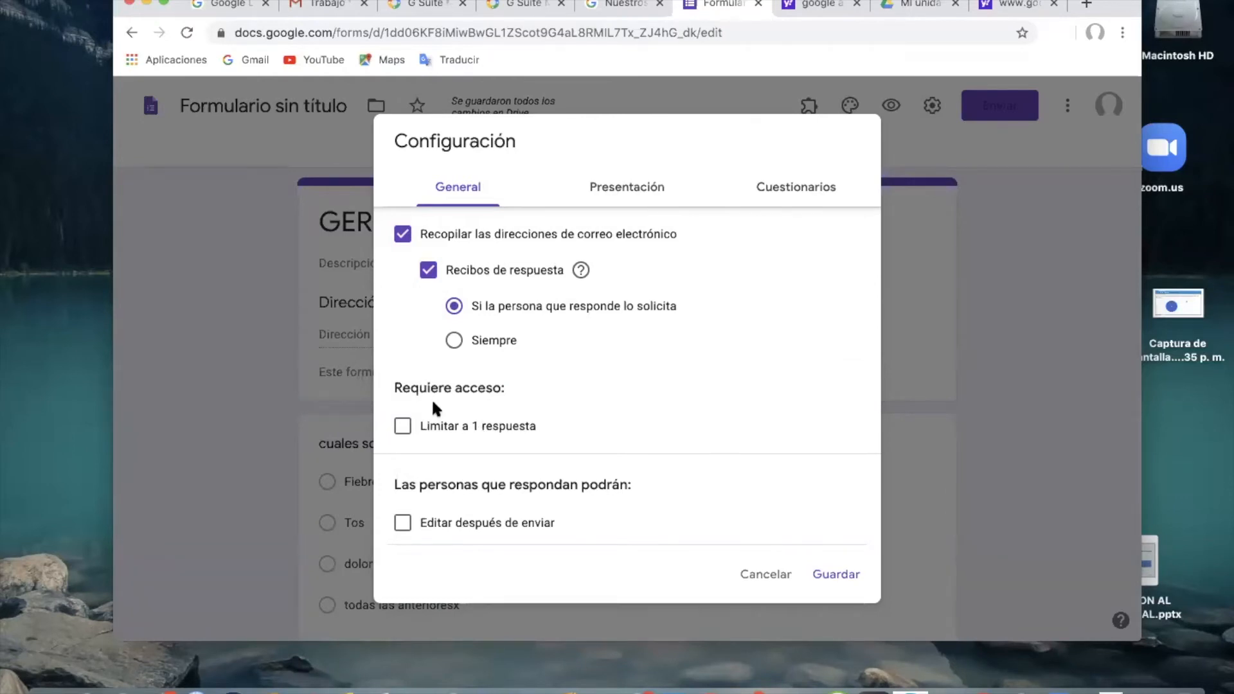
pyautogui.click(403, 426)
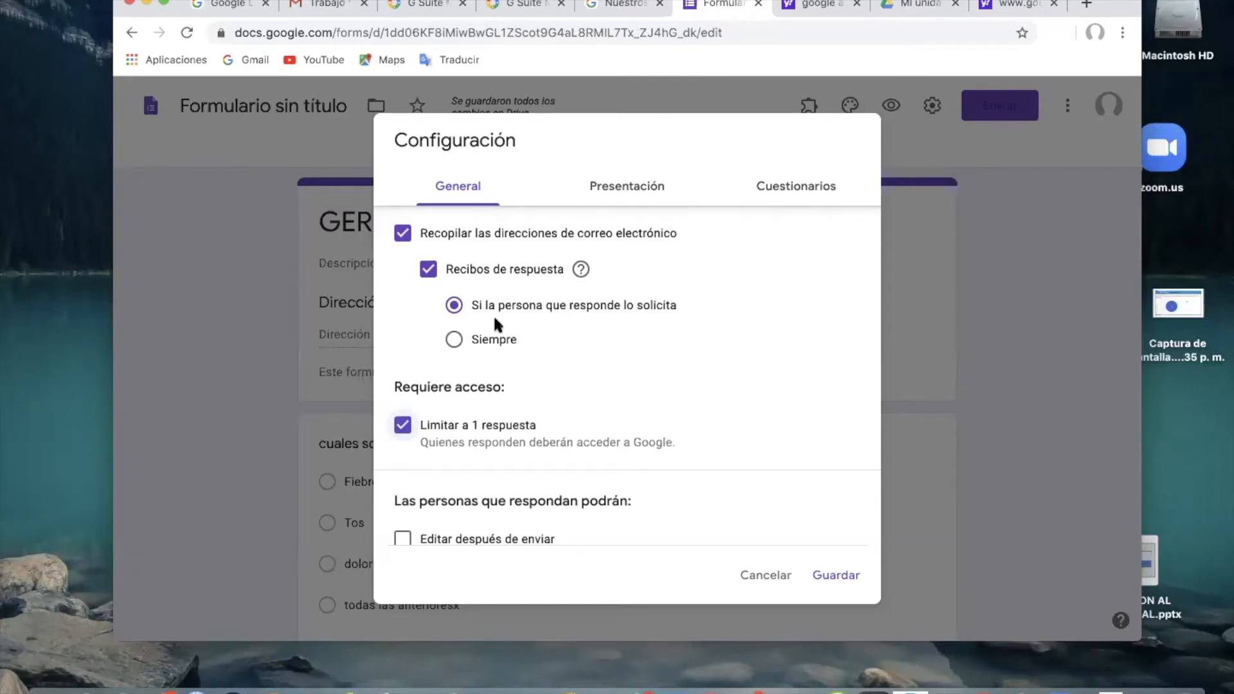
pyautogui.scroll(-2, 516, 399)
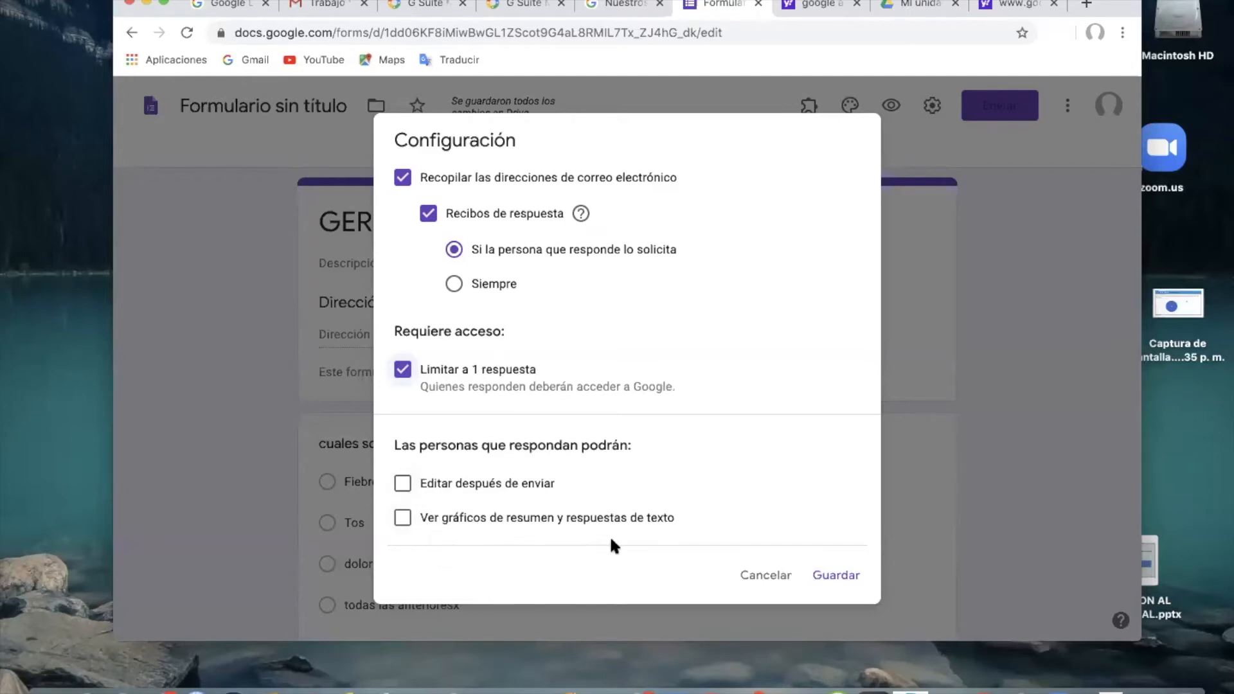
pyautogui.click(854, 577)
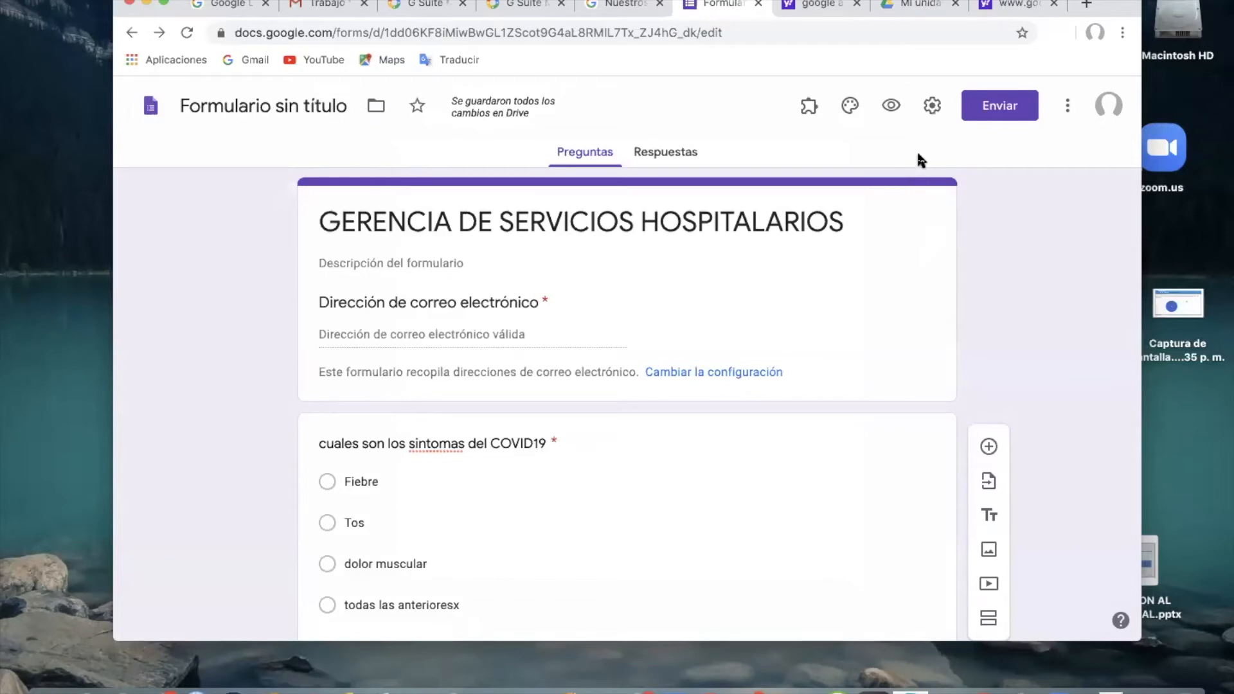
# Generate an abbreviated URL for sharing the form by link.
pyautogui.click(999, 105)
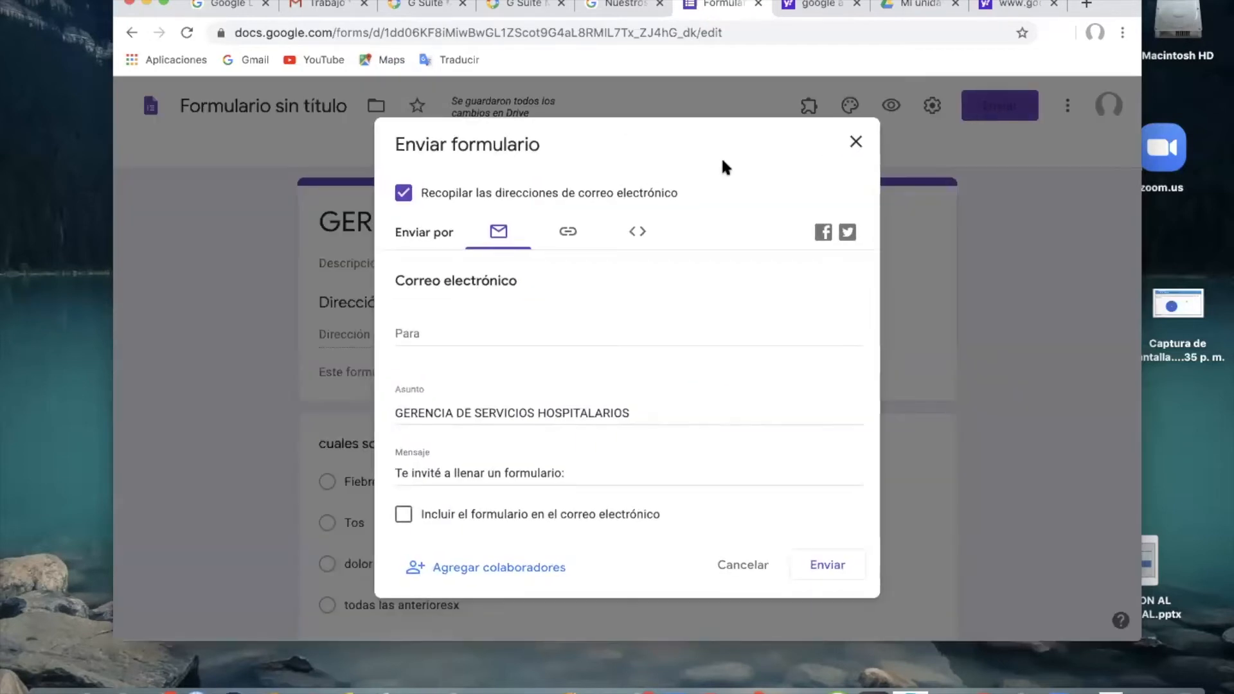
pyautogui.click(567, 235)
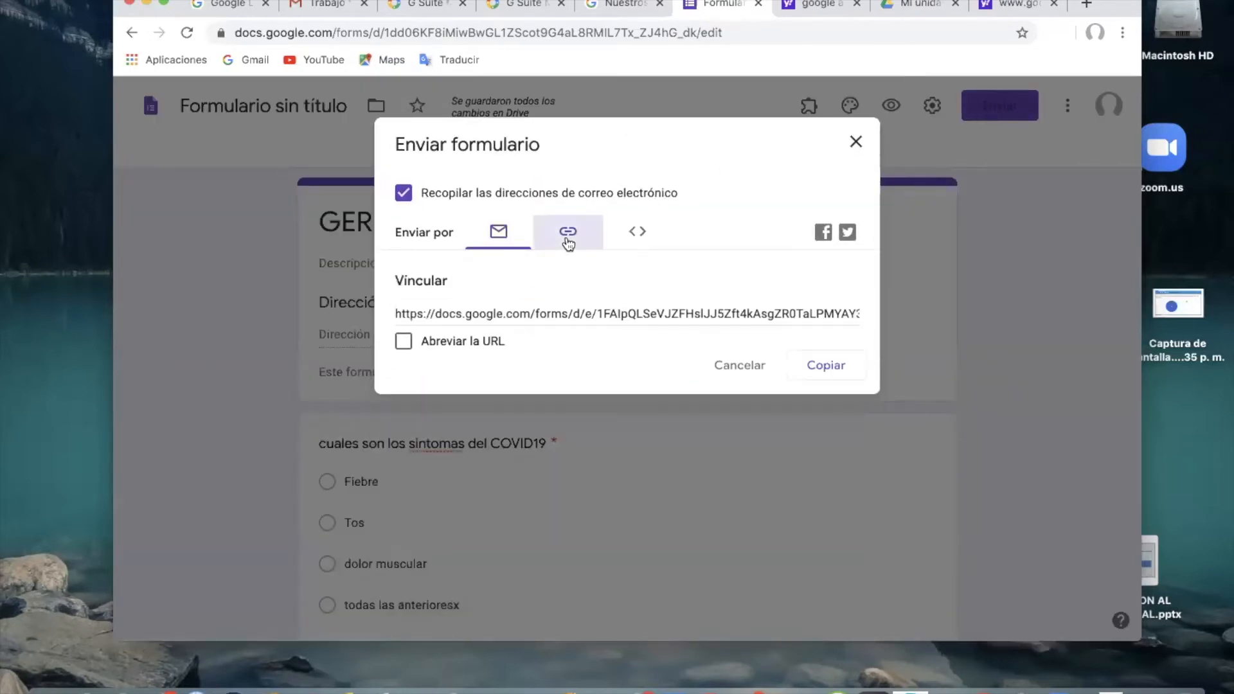
pyautogui.click(408, 346)
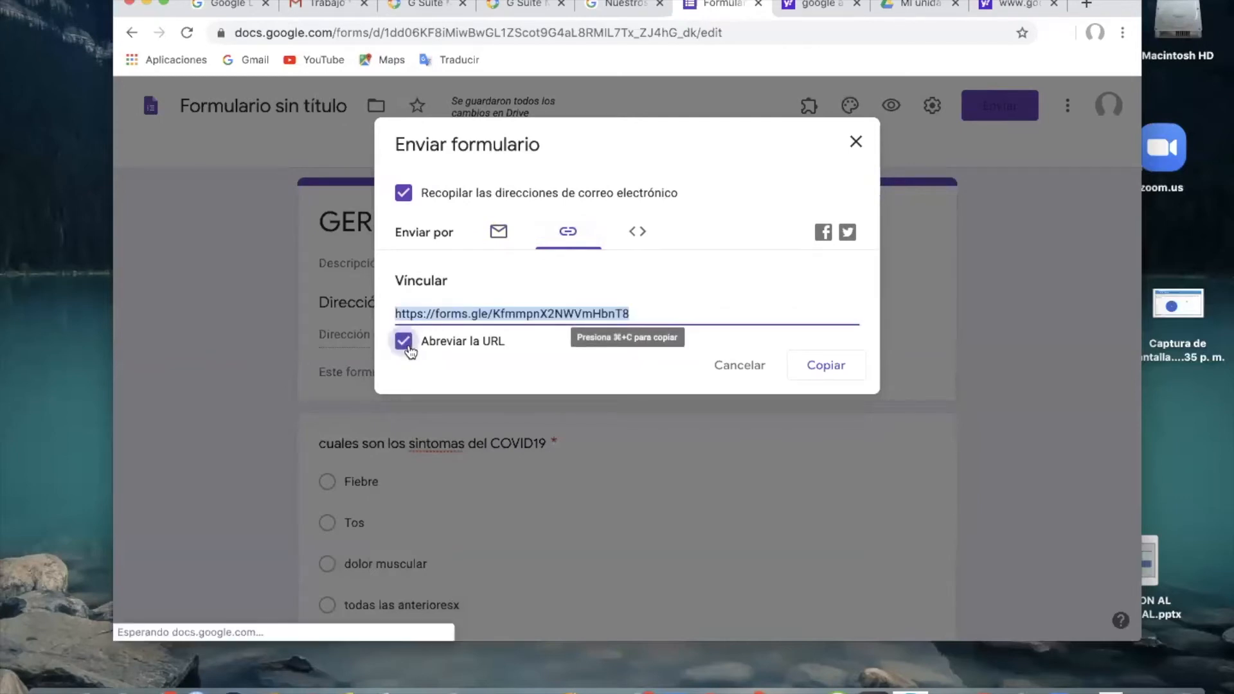
# Copy the form's shortened link, switch to Gmail, and paste it into the body of a new message.
pyautogui.click(825, 365)
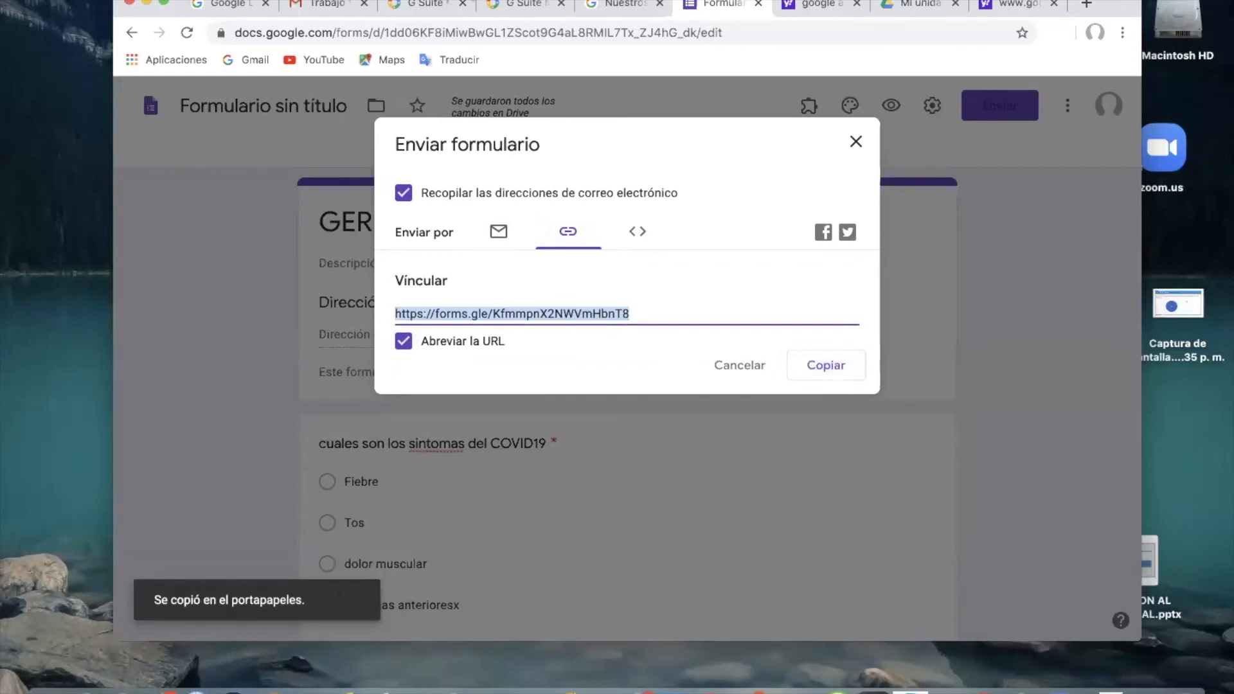
pyautogui.click(321, 7)
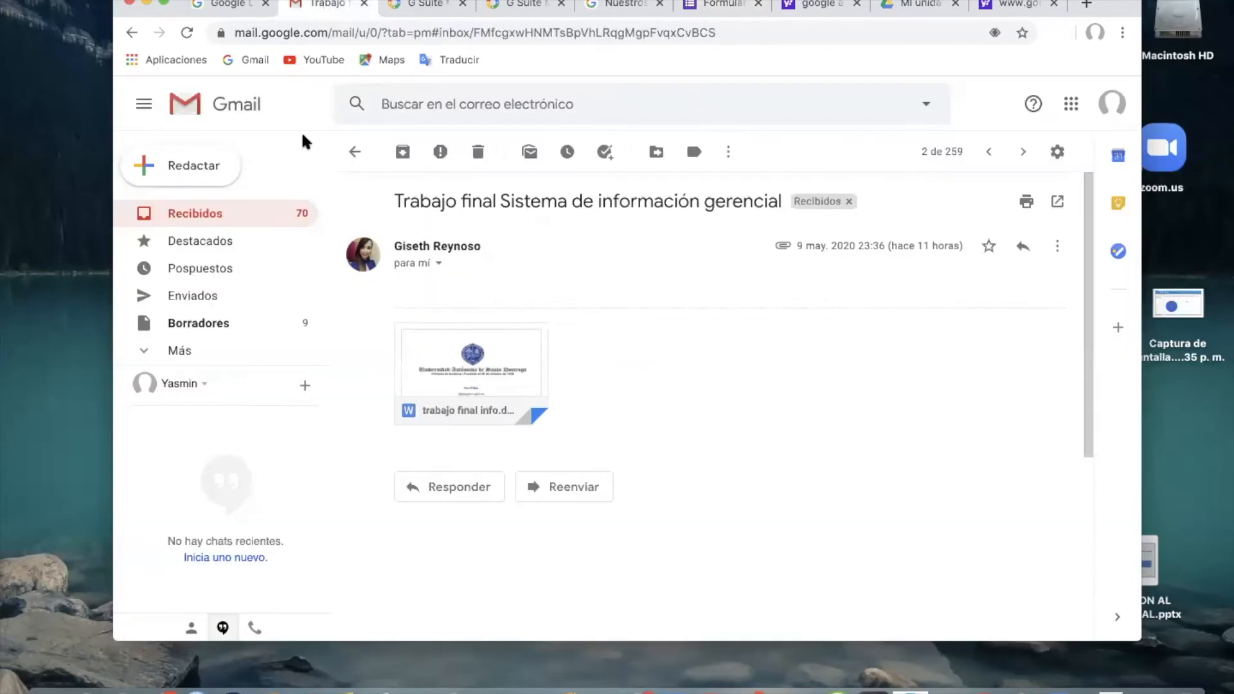
pyautogui.click(190, 167)
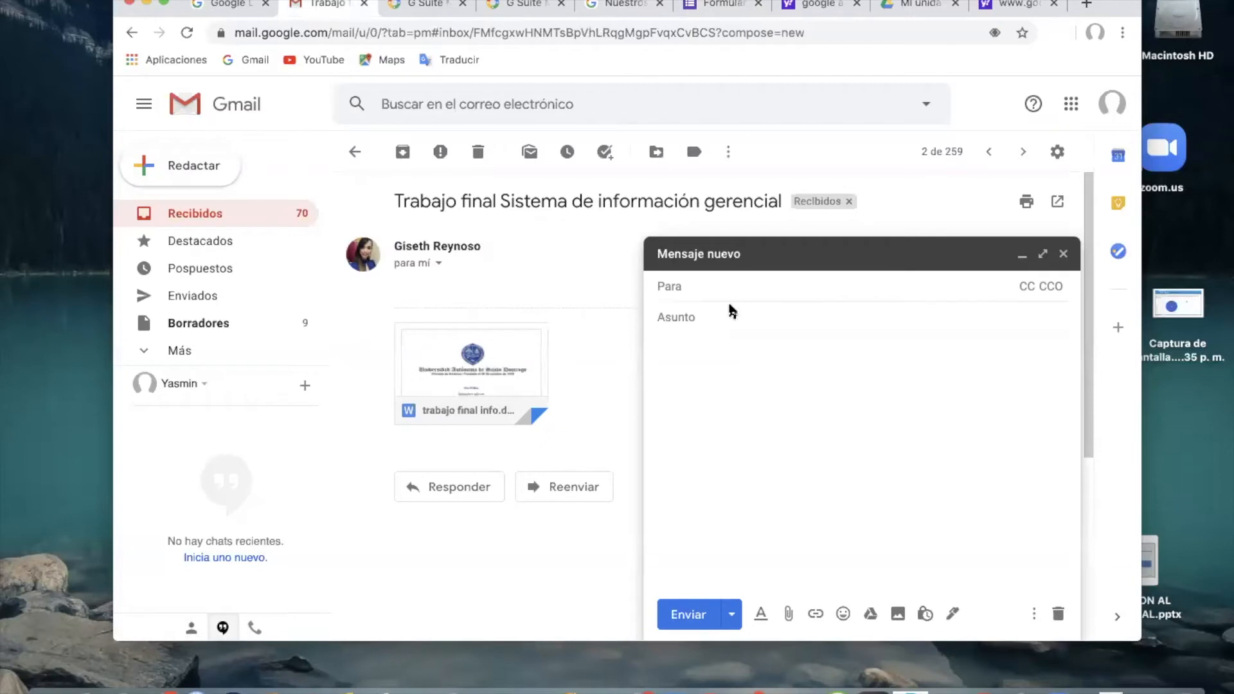
pyautogui.write('y')
pyautogui.press('BackSpace')
pyautogui.click(716, 360)
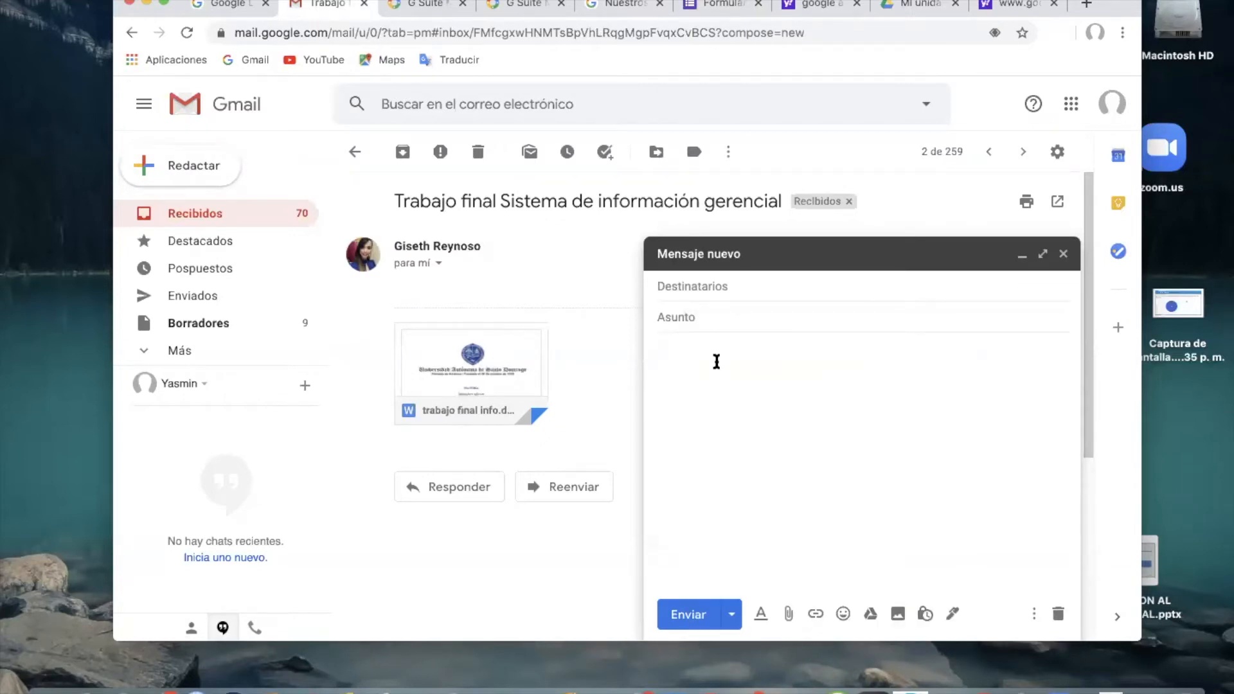
pyautogui.write('https://forms.gle/KfmmpnX2NWVmHbnT8')
# Set the message subject to "link", add the respondents' e-mail addresses as recipients, and send it.
pyautogui.click(726, 320)
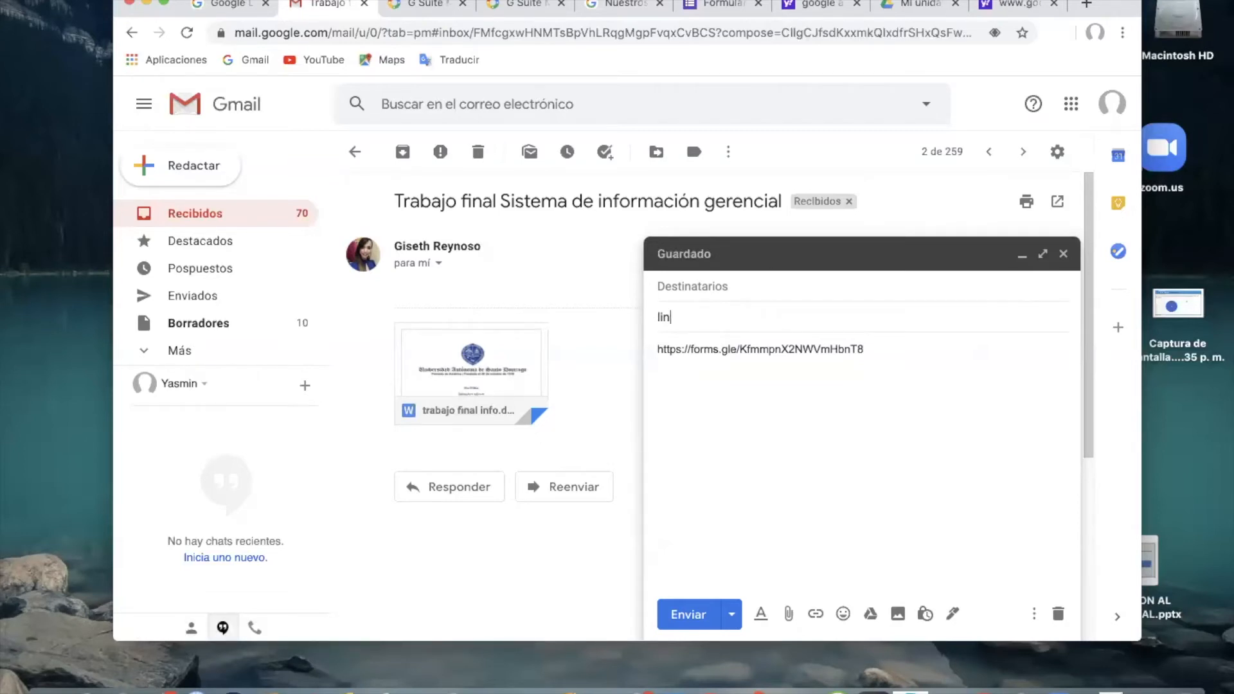
pyautogui.click(724, 291)
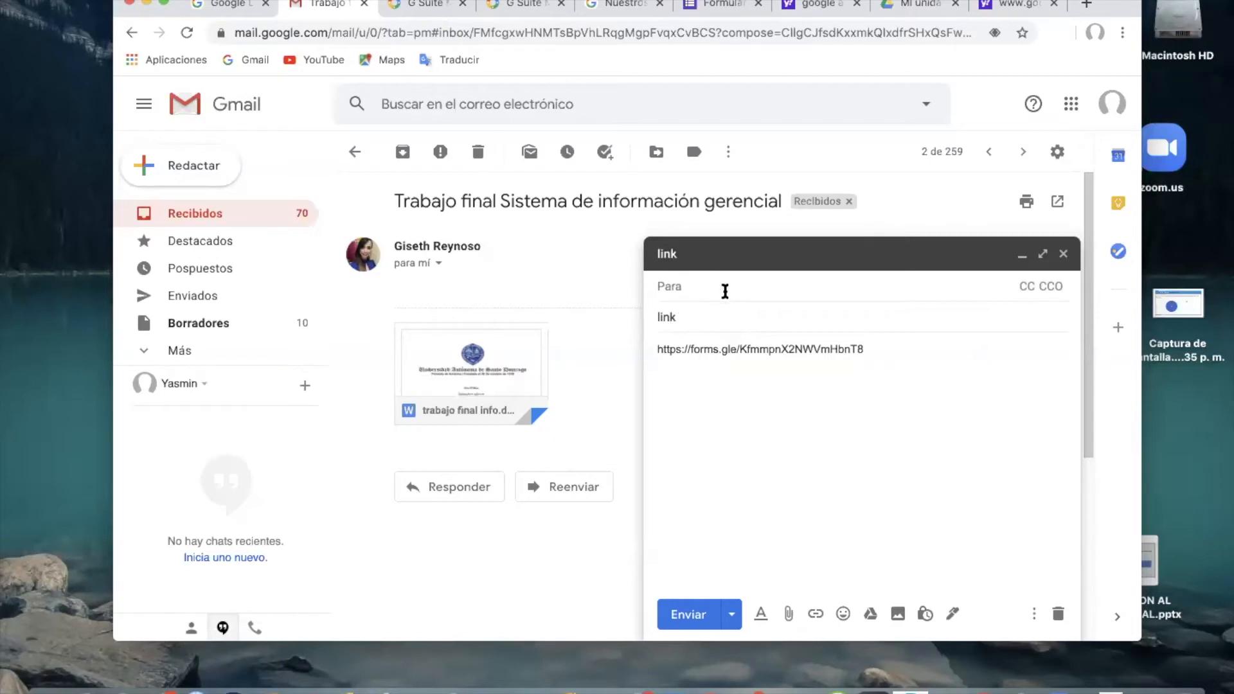
pyautogui.press('super+v')
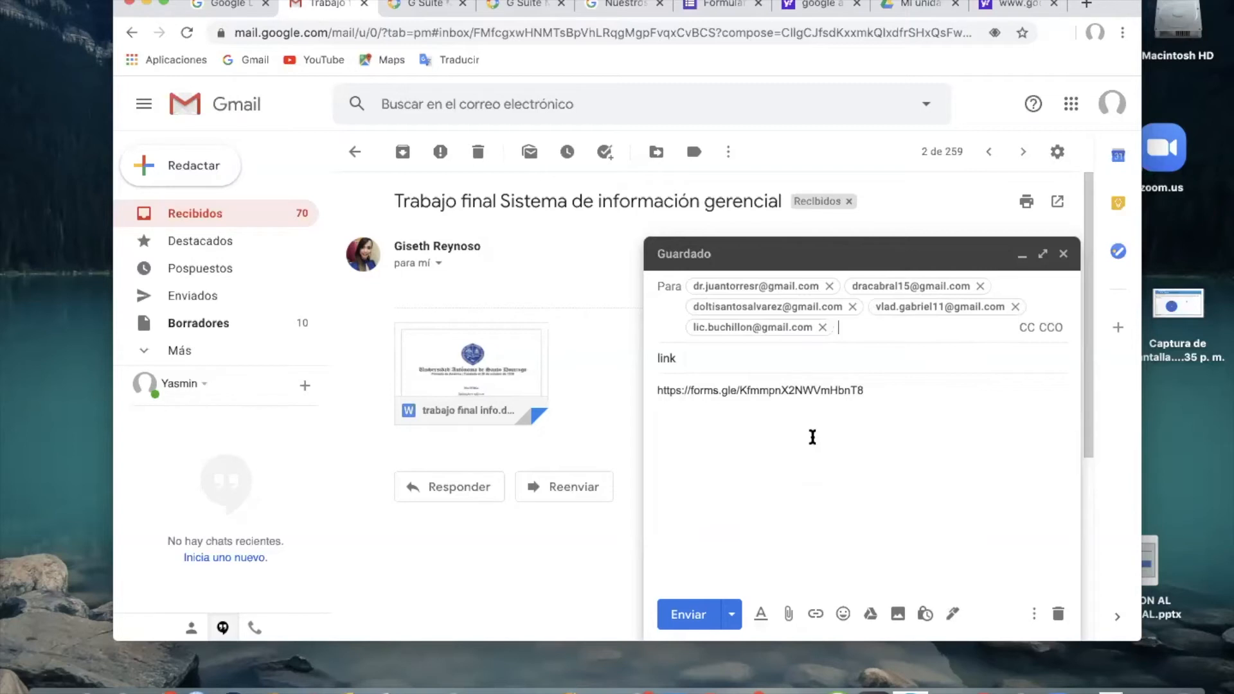
pyautogui.click(685, 617)
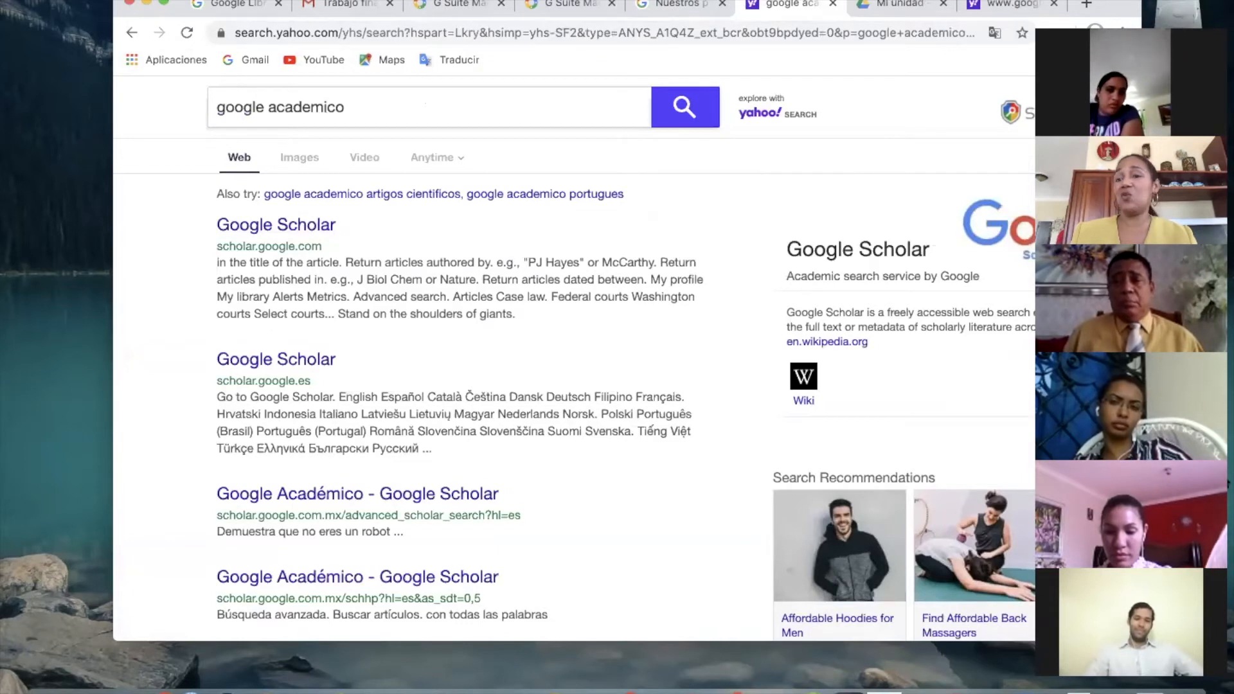
# Open Google's full products page from the Google apps list in the other Gmail inbox.
pyautogui.moveTo(1183, 22); pyautogui.dragTo(1191, 79)
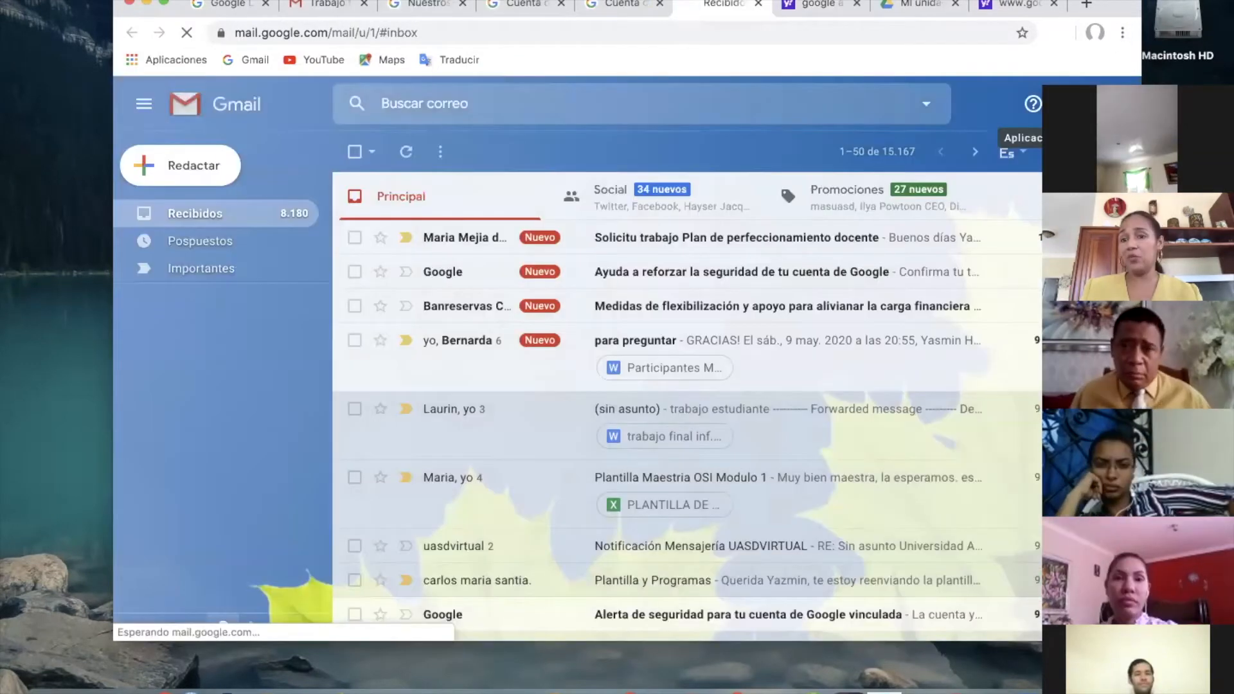
pyautogui.click(1061, 103)
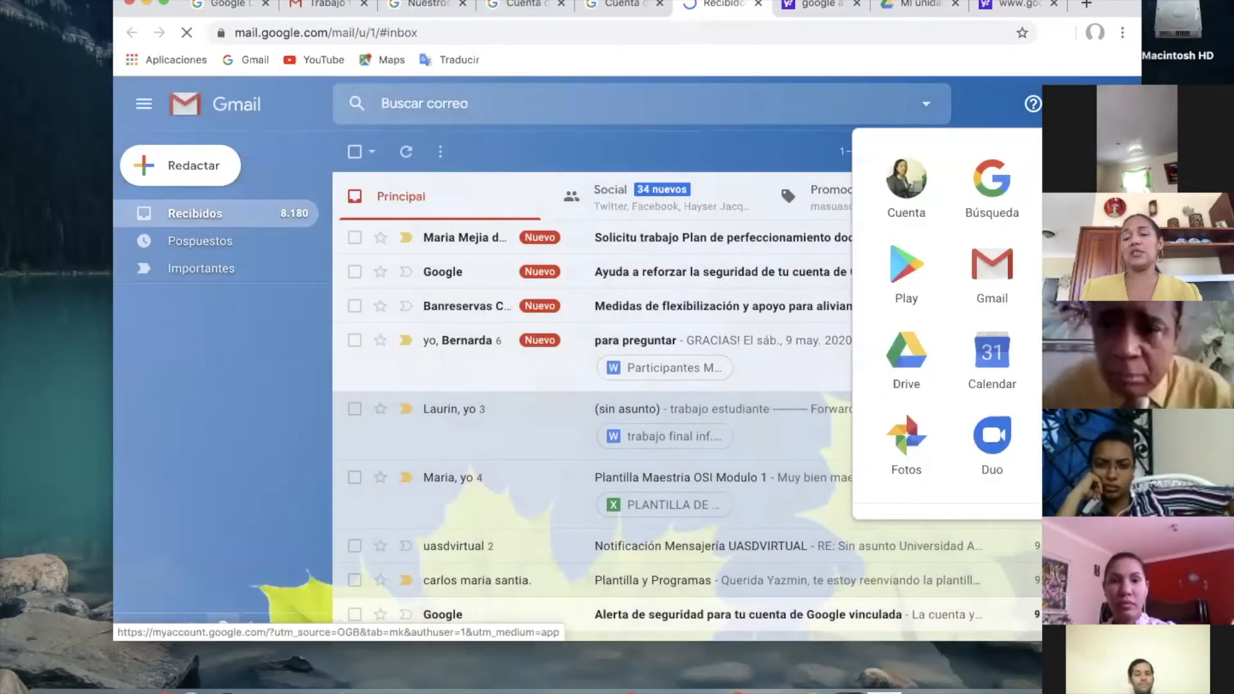
pyautogui.scroll(-5, 1009, 354)
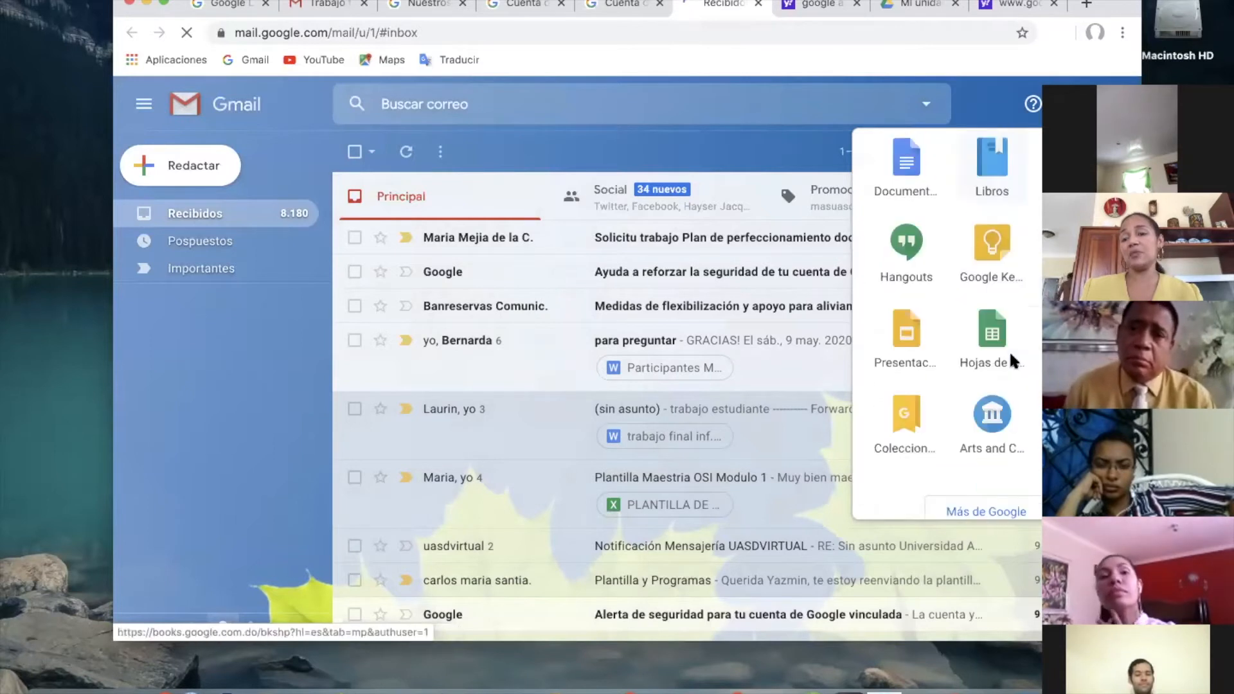
pyautogui.scroll(-1, 1013, 360)
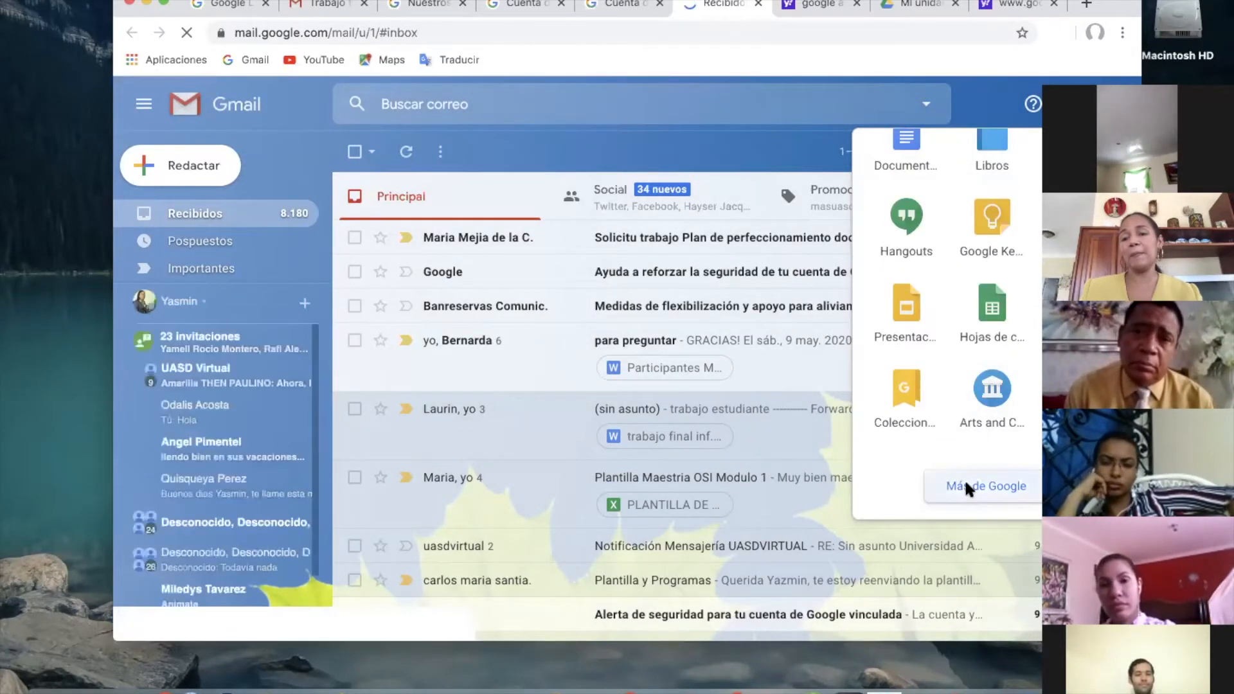
pyautogui.click(968, 487)
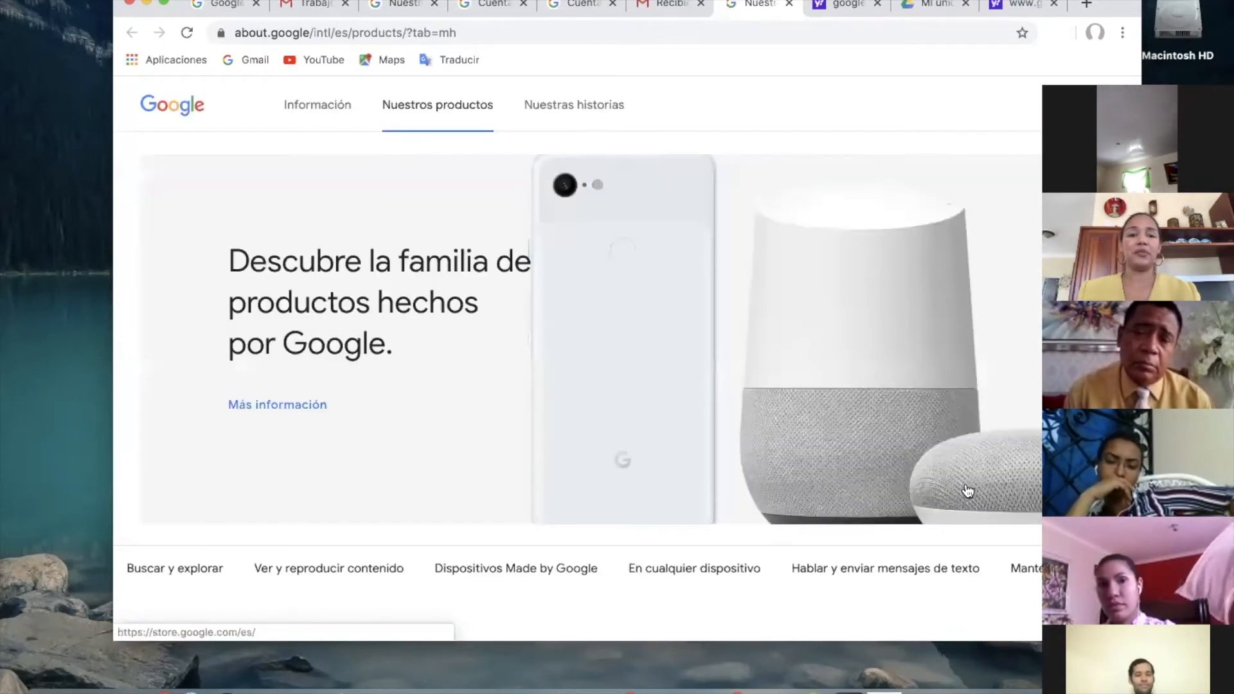
# Find Formularios in the complete product list and go to the personal Google Forms home page.
pyautogui.scroll(-10, 722, 449)
pyautogui.scroll(-15, 718, 437)
pyautogui.scroll(-10, 721, 430)
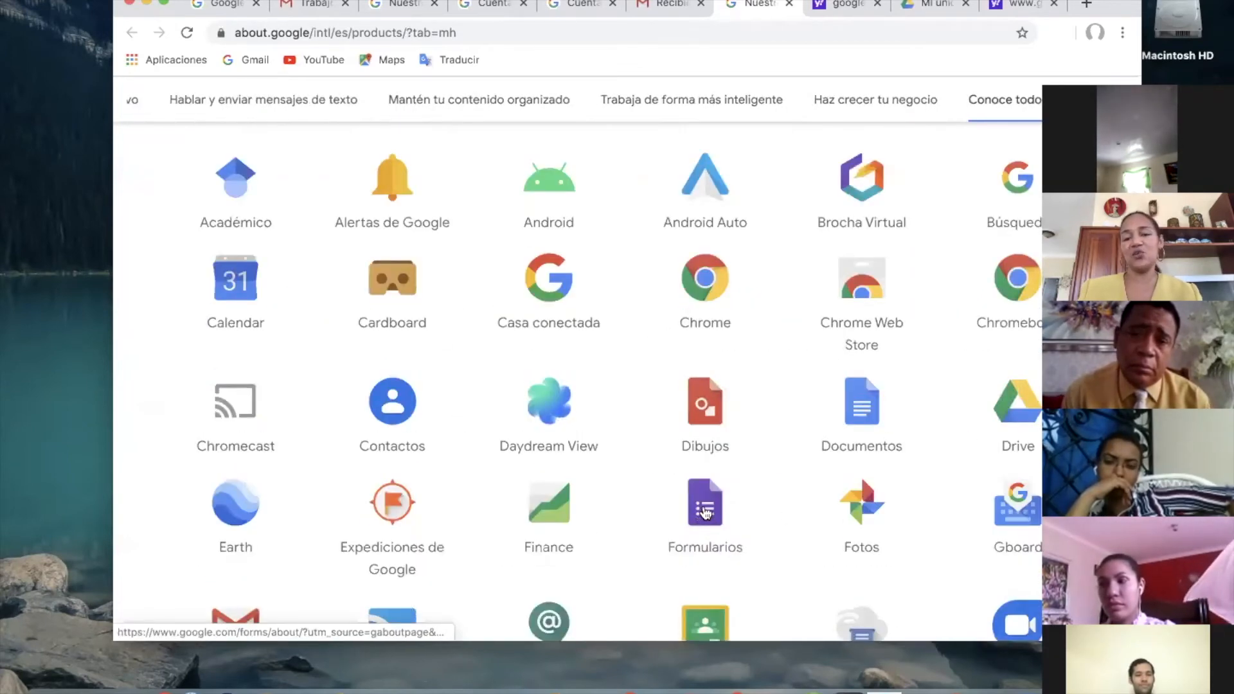
pyautogui.click(706, 511)
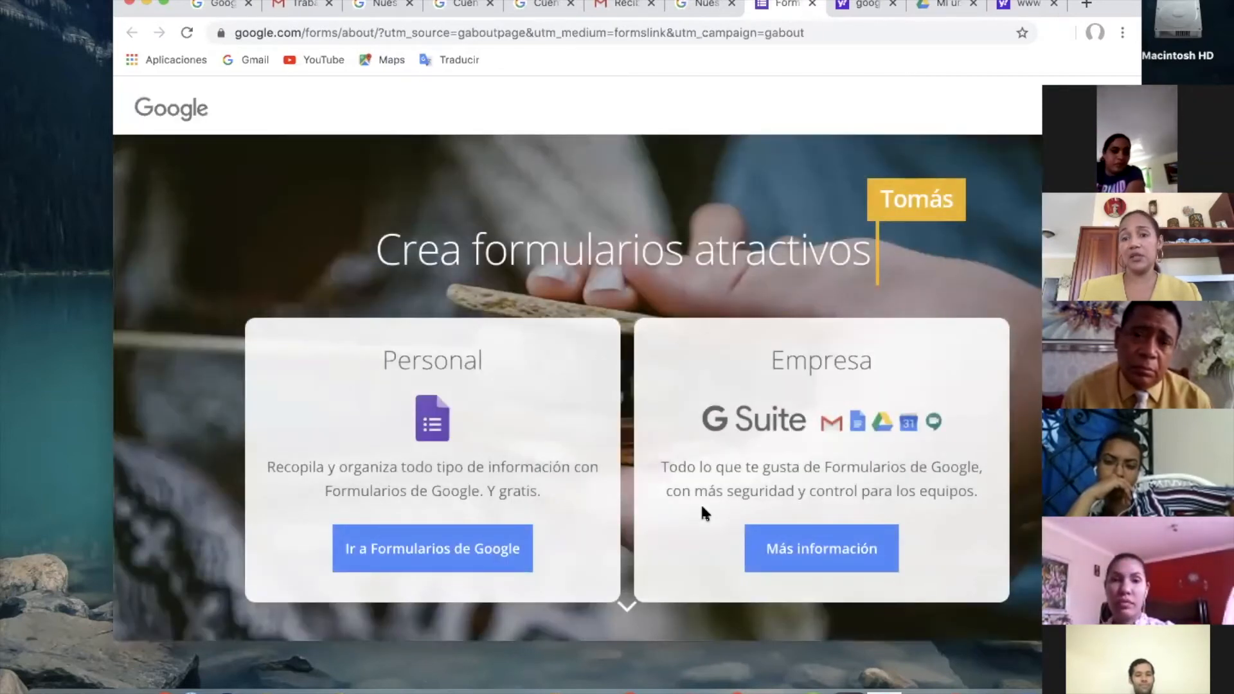
pyautogui.click(394, 557)
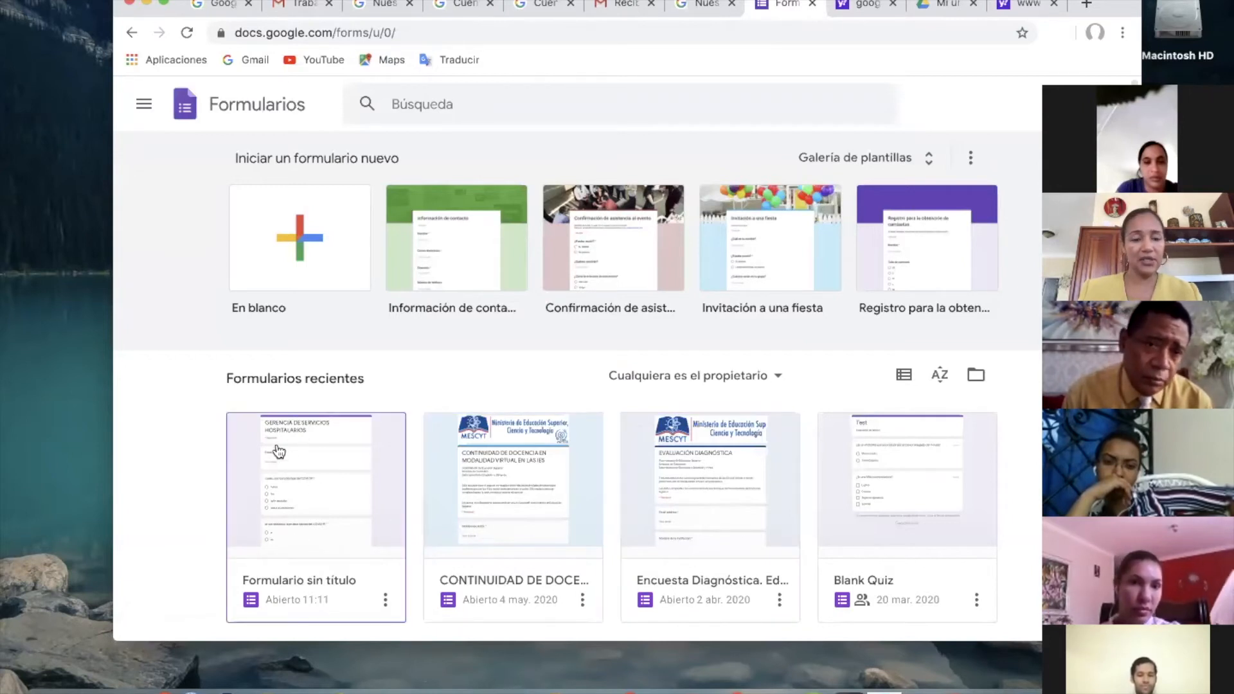
# Rename the recent form "Formulario sin título" to MGSH.
pyautogui.click(385, 599)
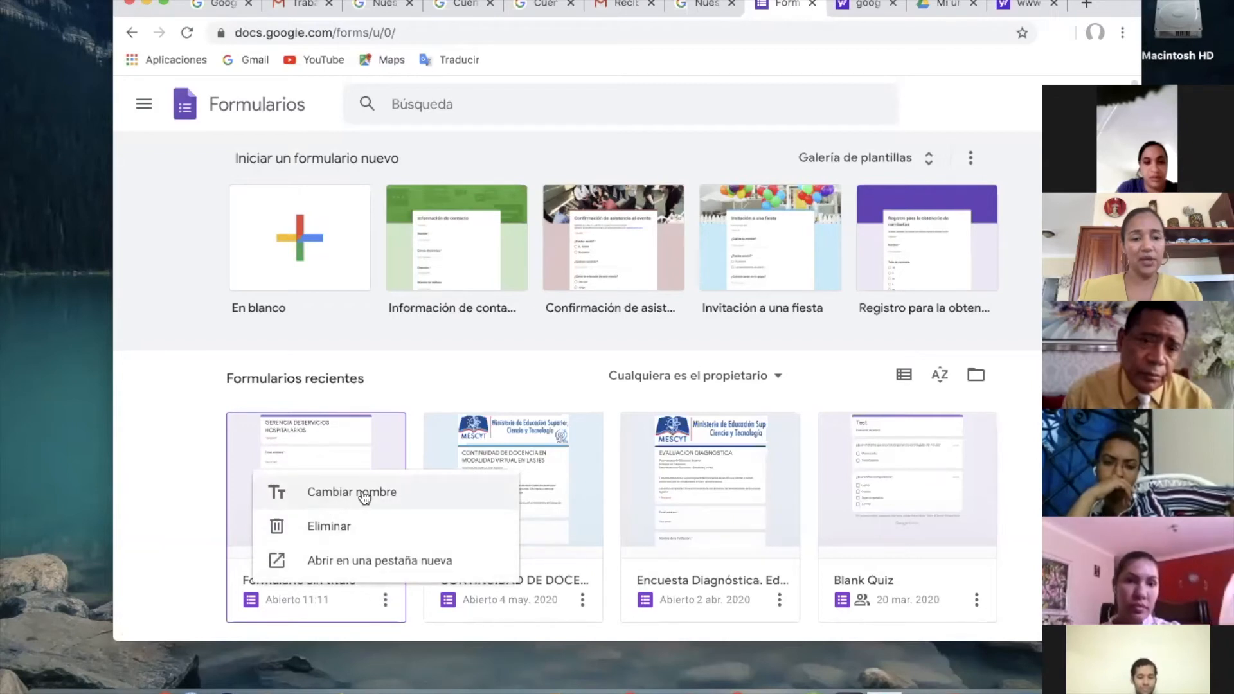
pyautogui.click(320, 488)
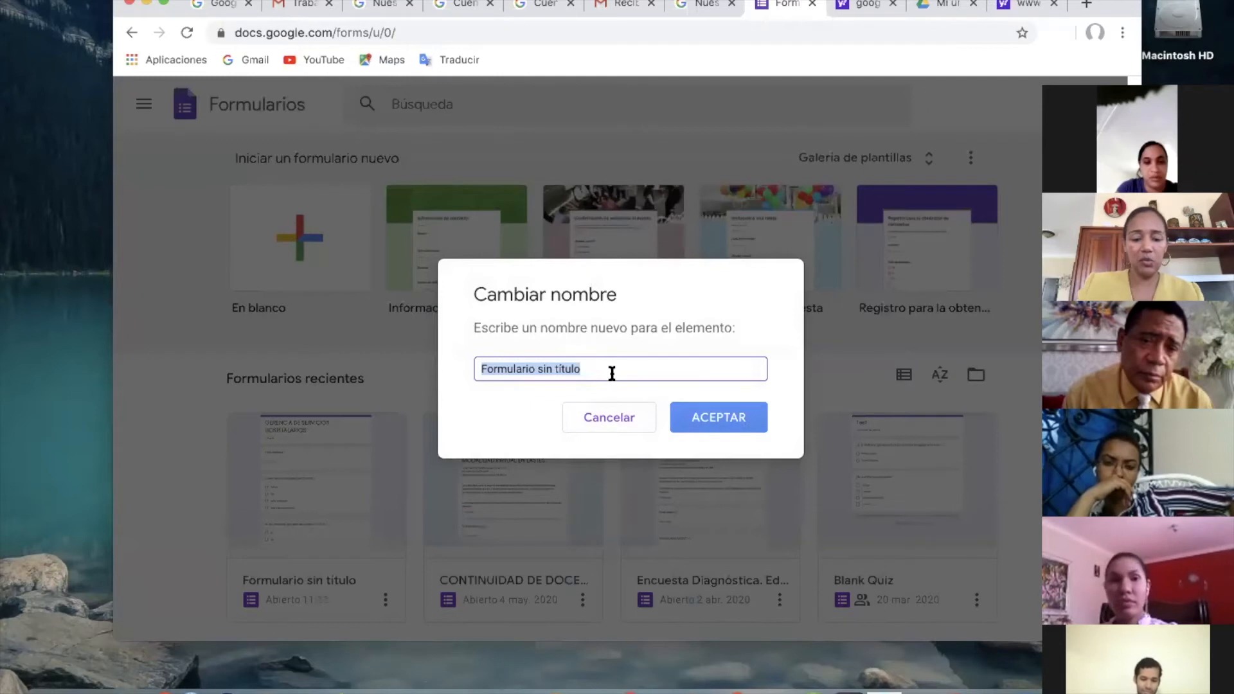
pyautogui.write('m')
pyautogui.write('M')
pyautogui.write('G')
pyautogui.write('S')
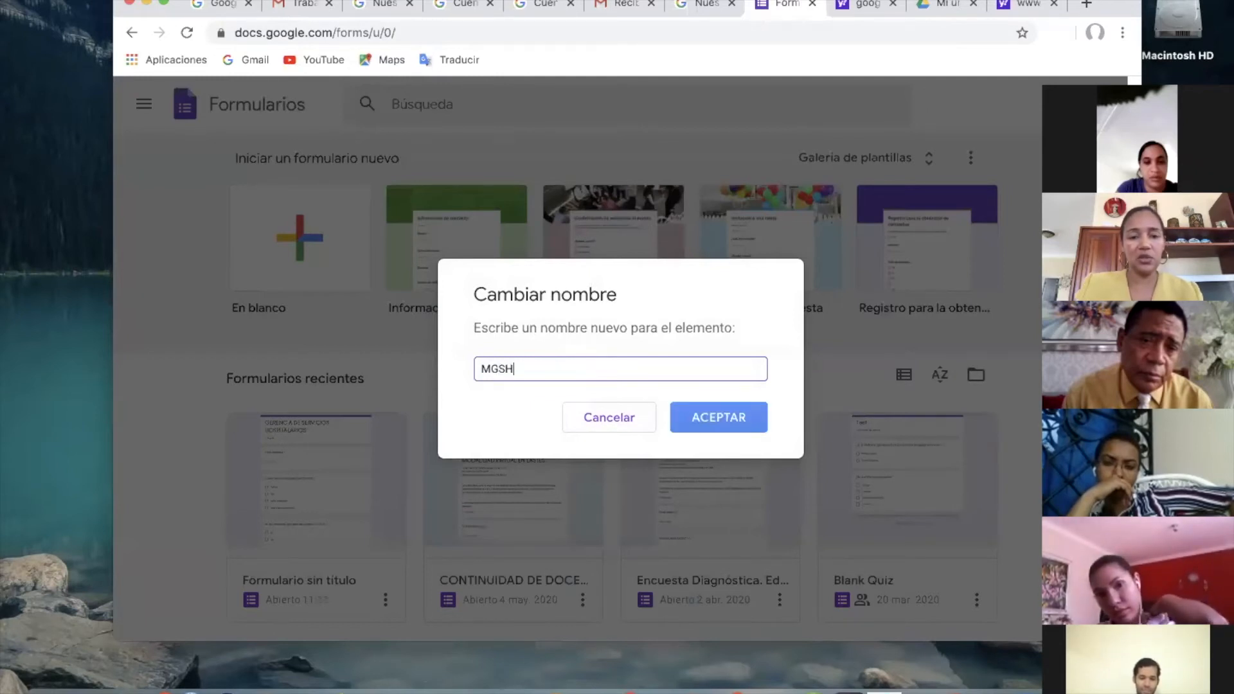
pyautogui.write('H')
pyautogui.click(741, 424)
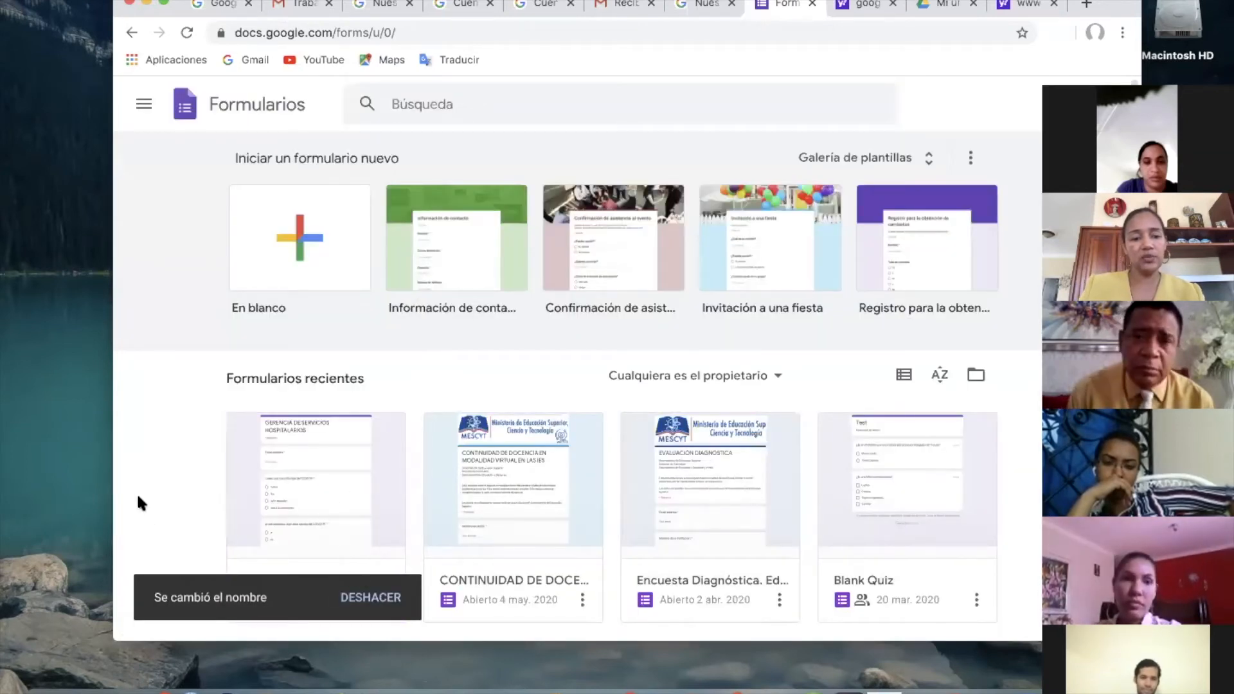
# Open the MGSH form from the recent forms and look over its questions.
pyautogui.scroll(-1, 308, 481)
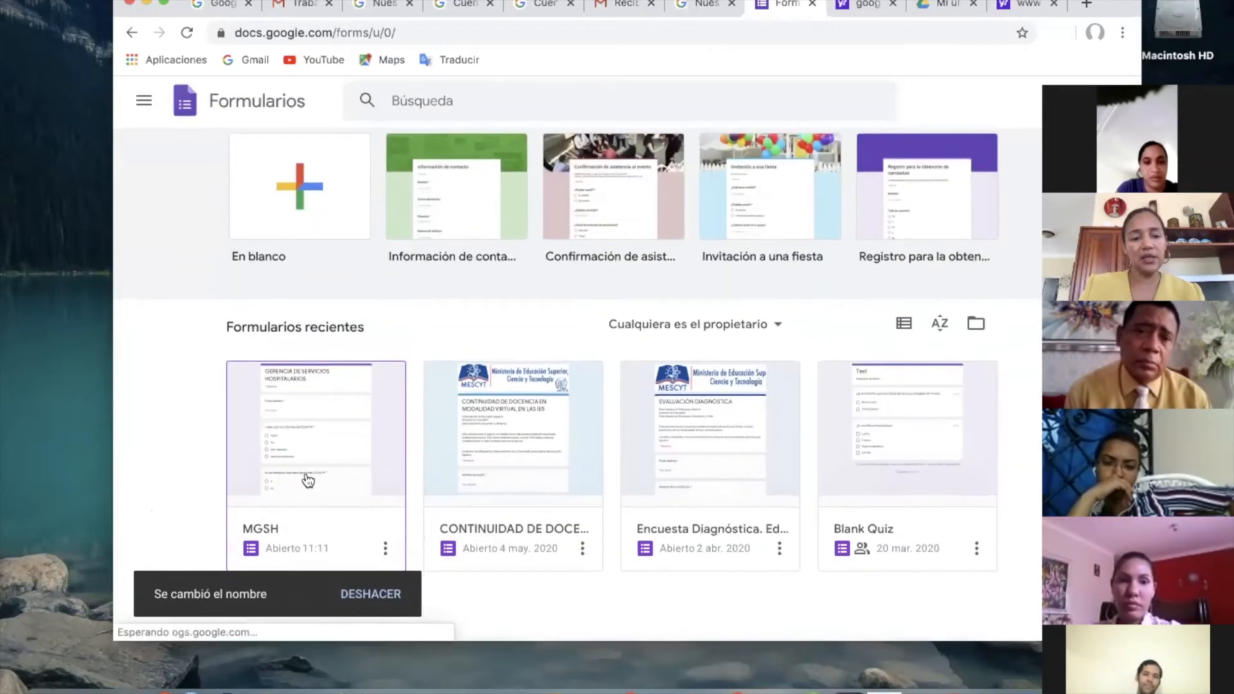
pyautogui.click(385, 551)
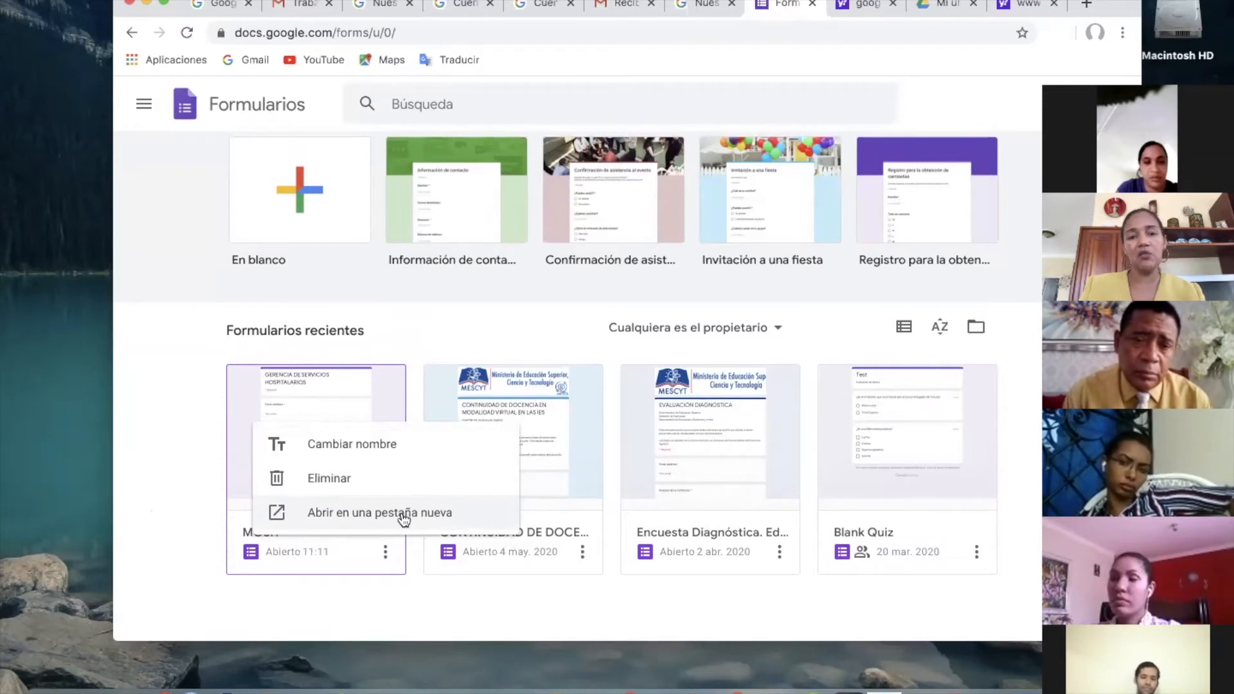
pyautogui.click(283, 415)
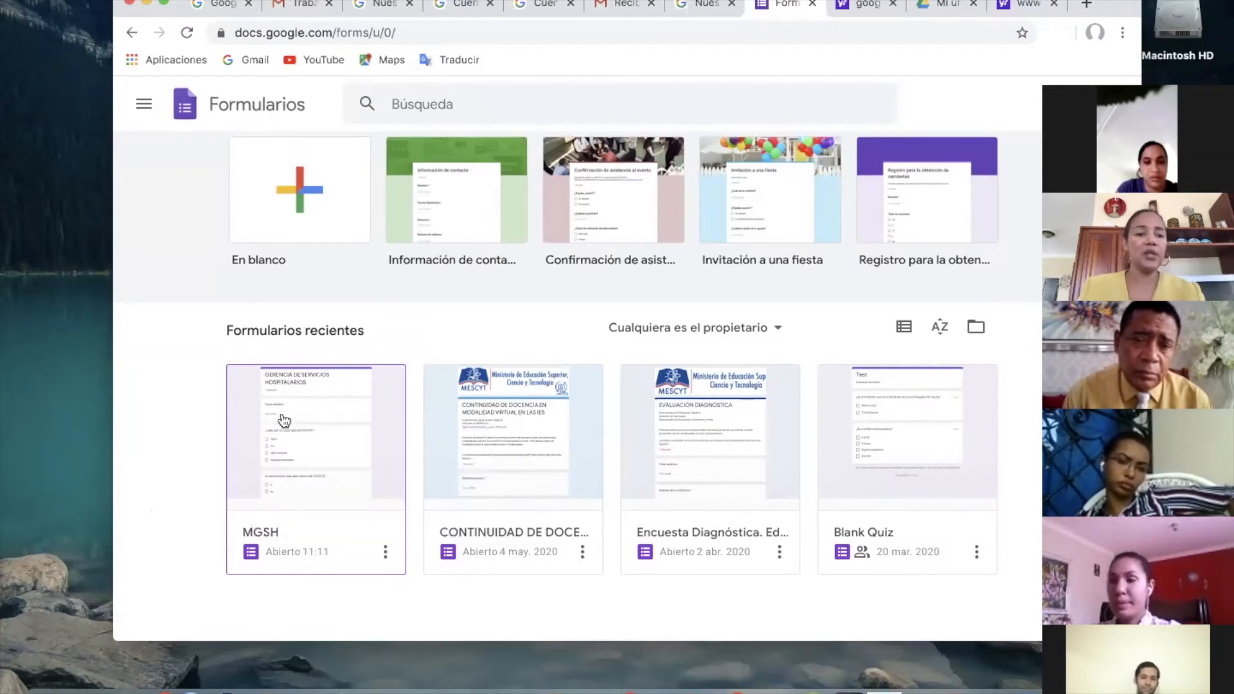
pyautogui.click(326, 426)
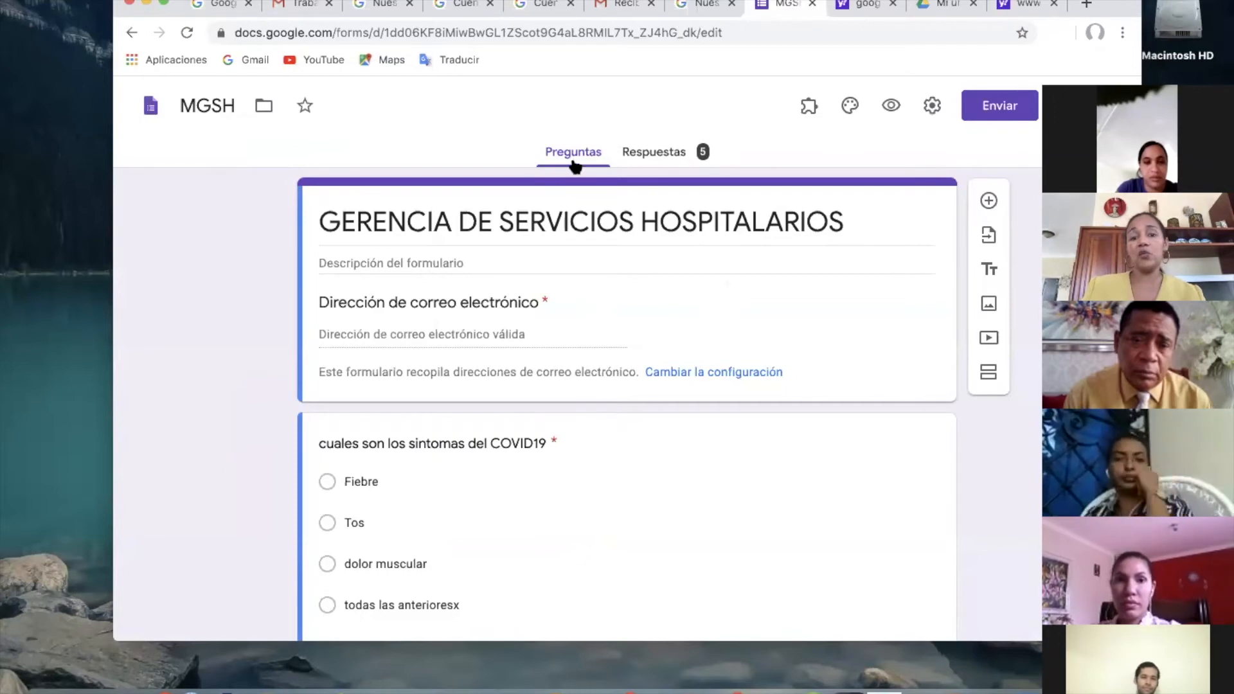
pyautogui.scroll(-10, 567, 357)
pyautogui.scroll(10, 568, 362)
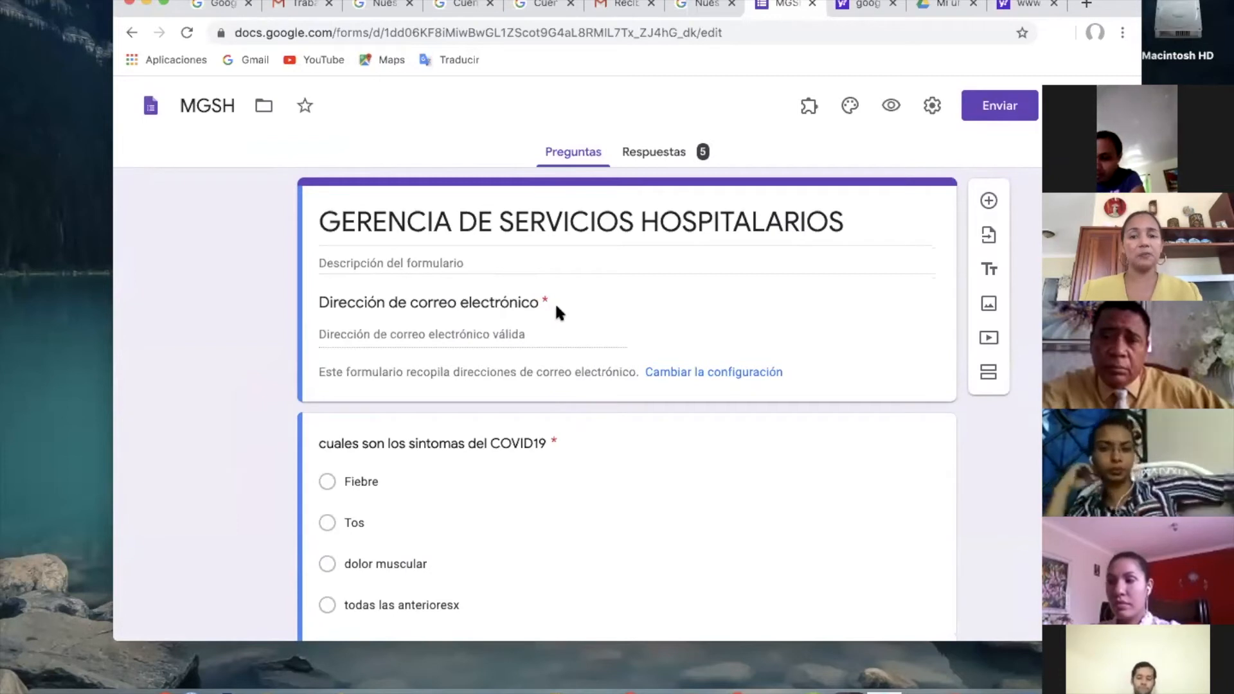
# Open the form's response summary and examine who responded and the chart for the COVID19 symptoms question.
pyautogui.click(664, 159)
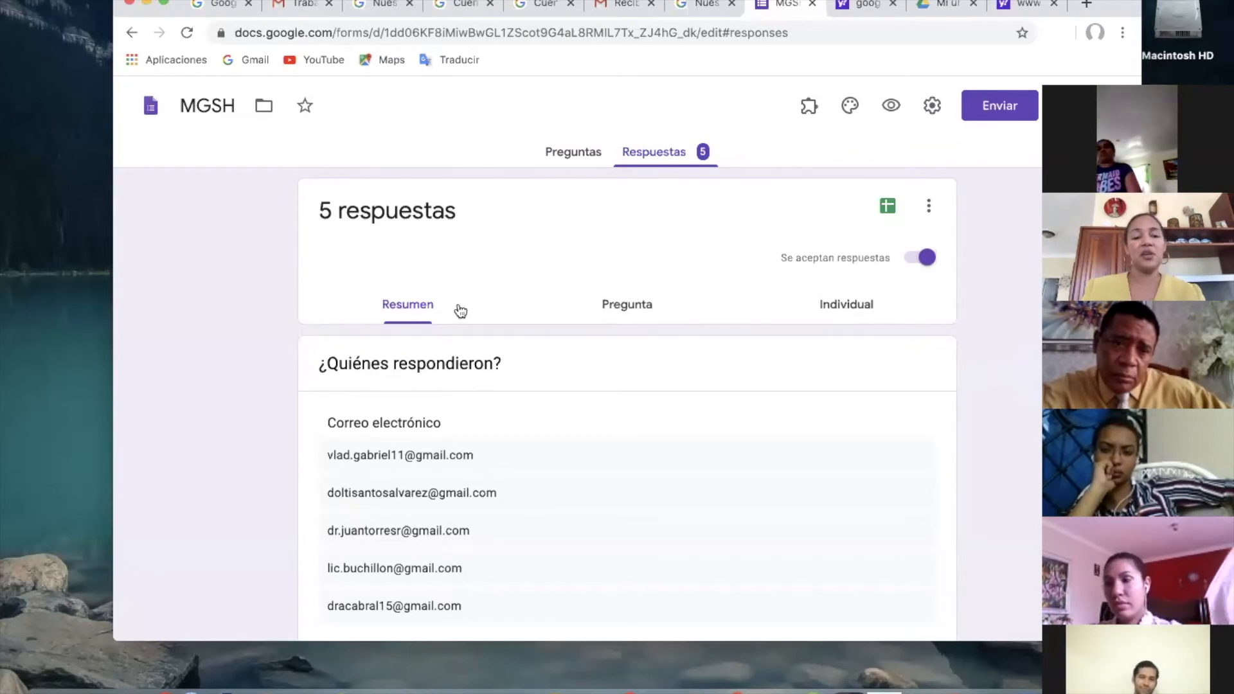
pyautogui.scroll(-2, 414, 320)
pyautogui.scroll(-1, 415, 320)
pyautogui.scroll(1, 413, 317)
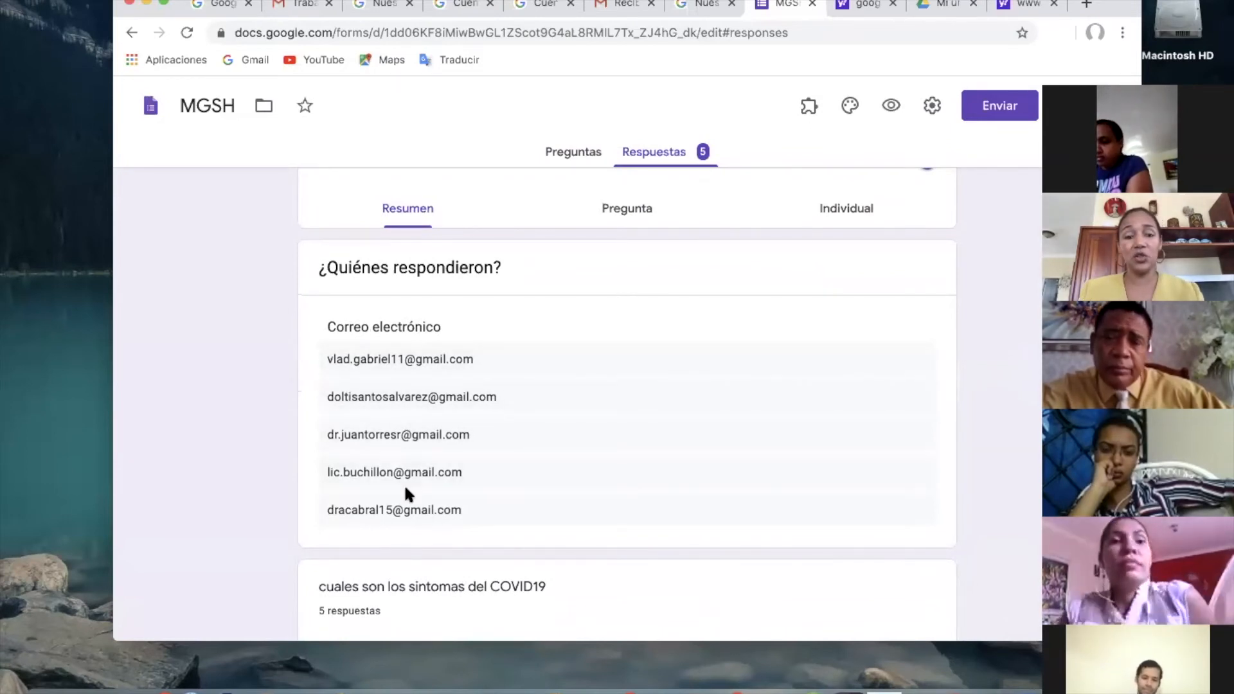
pyautogui.scroll(-6, 404, 492)
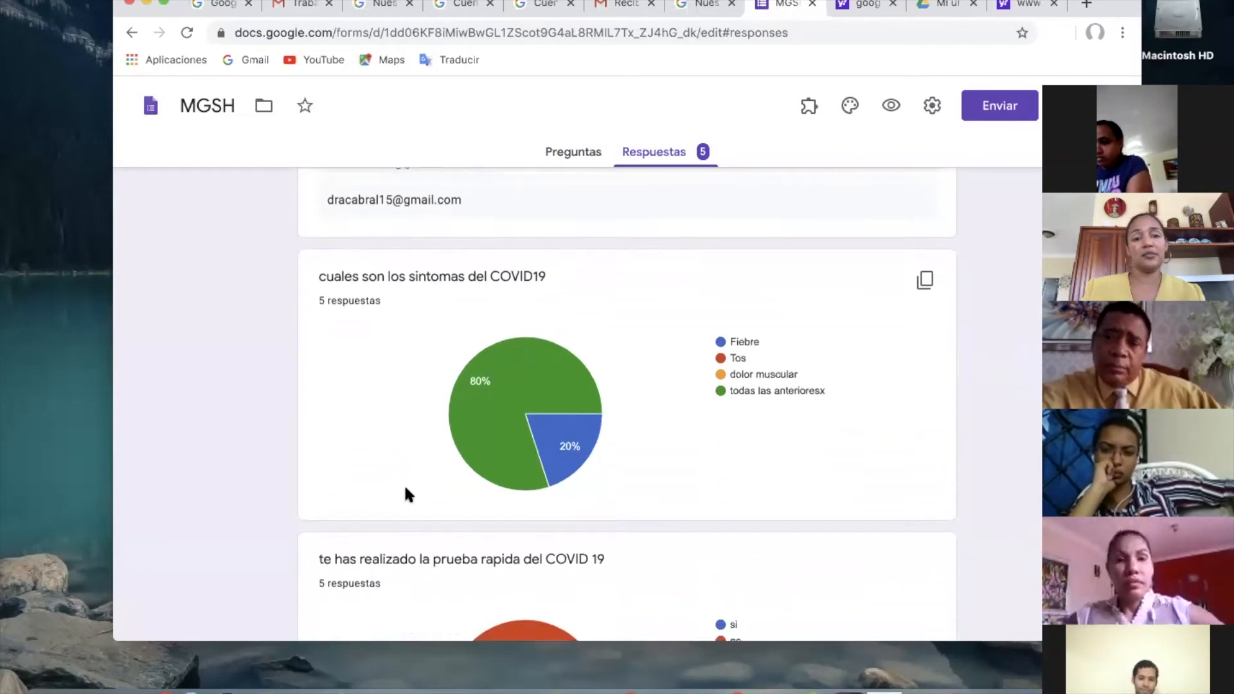
pyautogui.scroll(-1, 405, 492)
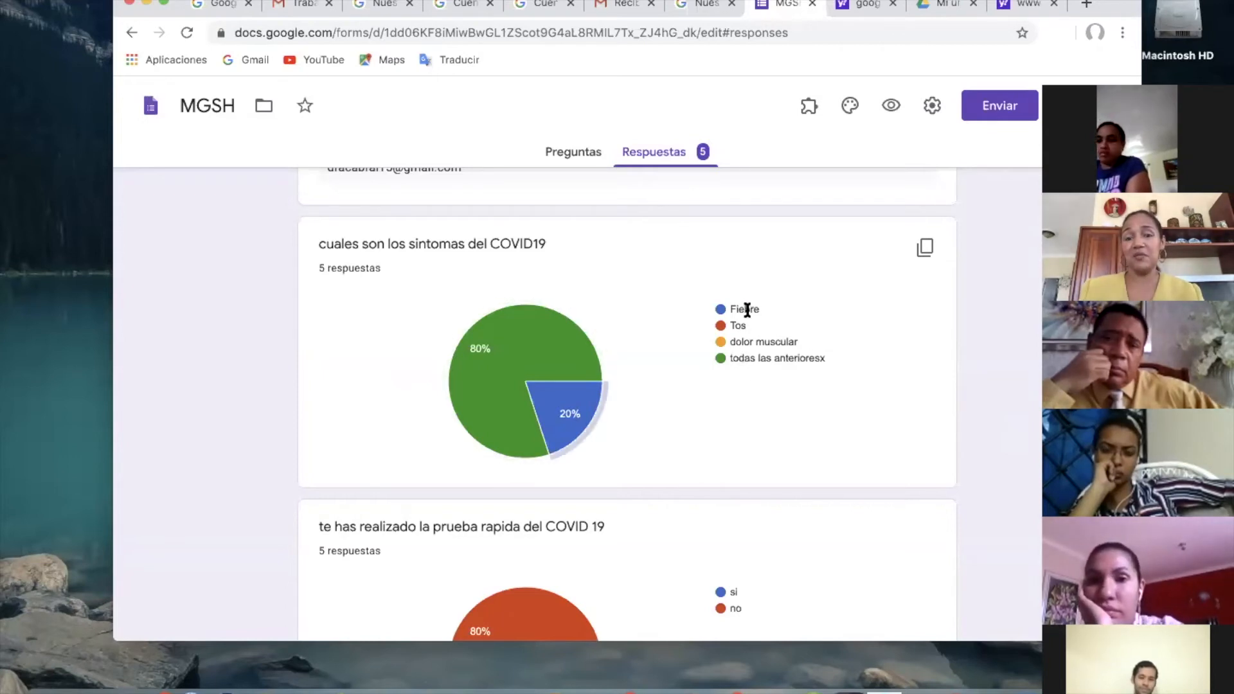
pyautogui.moveTo(506, 349)
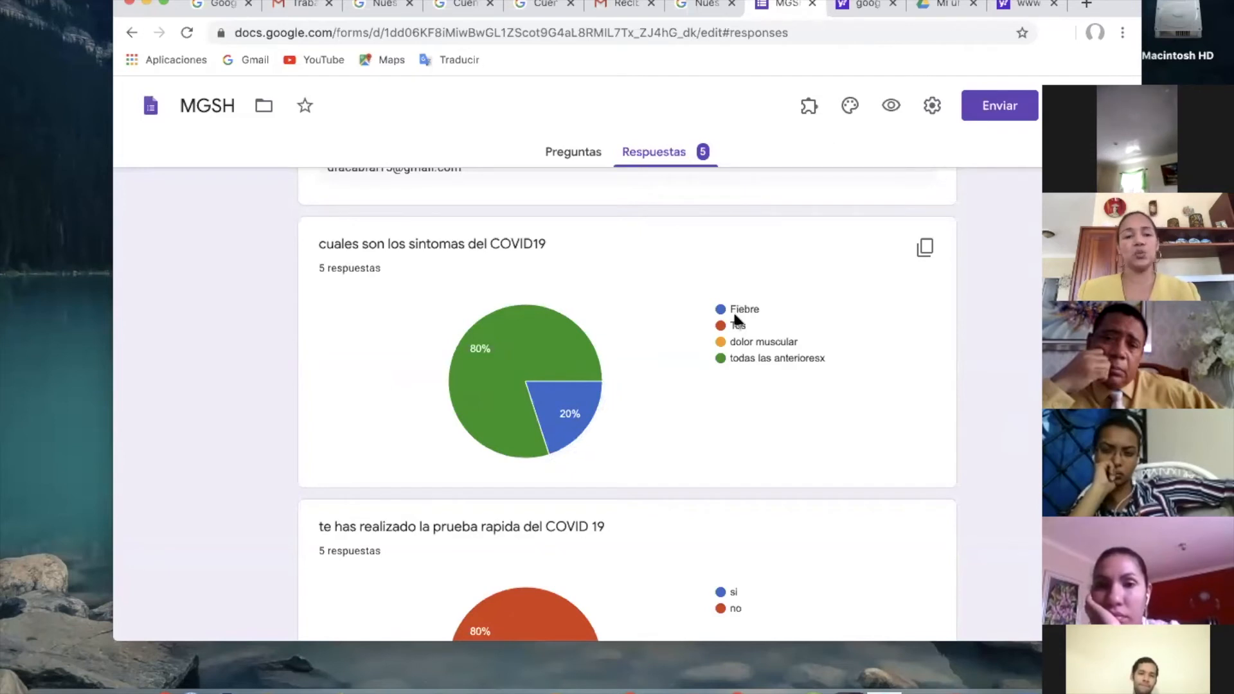
# Examine the summary's answers about the rapid COVID 19 test, the confinement experience and its psychological effects.
pyautogui.scroll(-3, 736, 315)
pyautogui.scroll(-8, 731, 315)
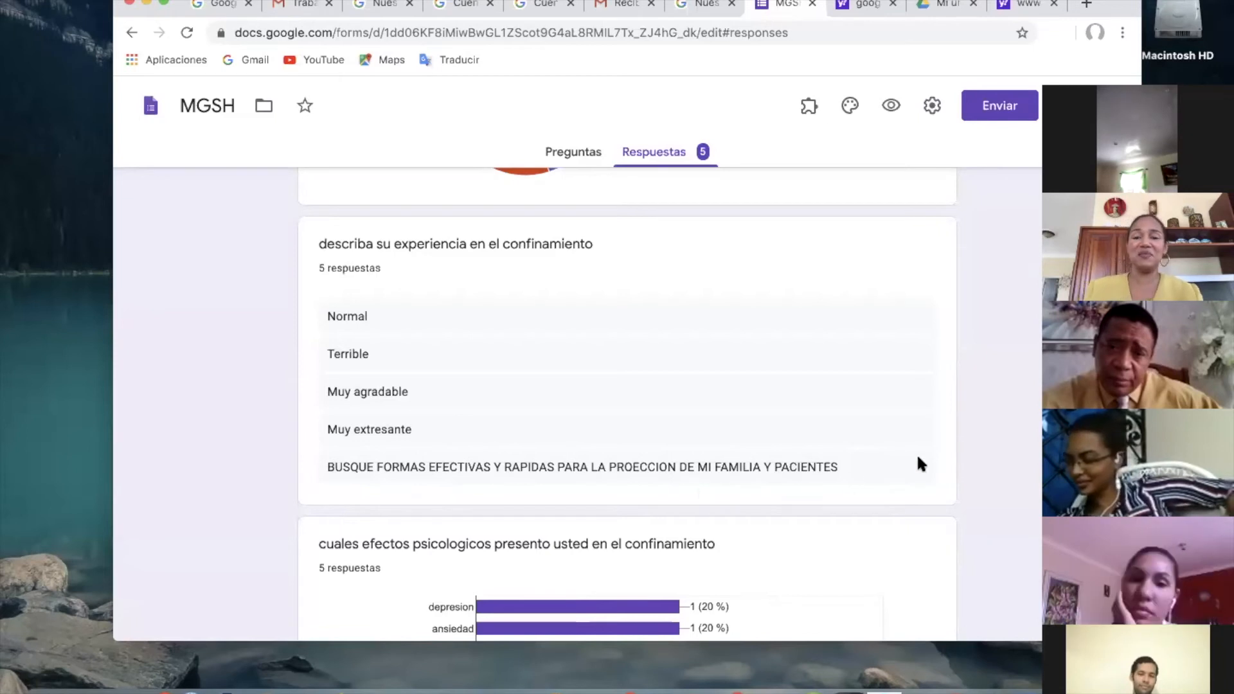
pyautogui.scroll(-5, 804, 419)
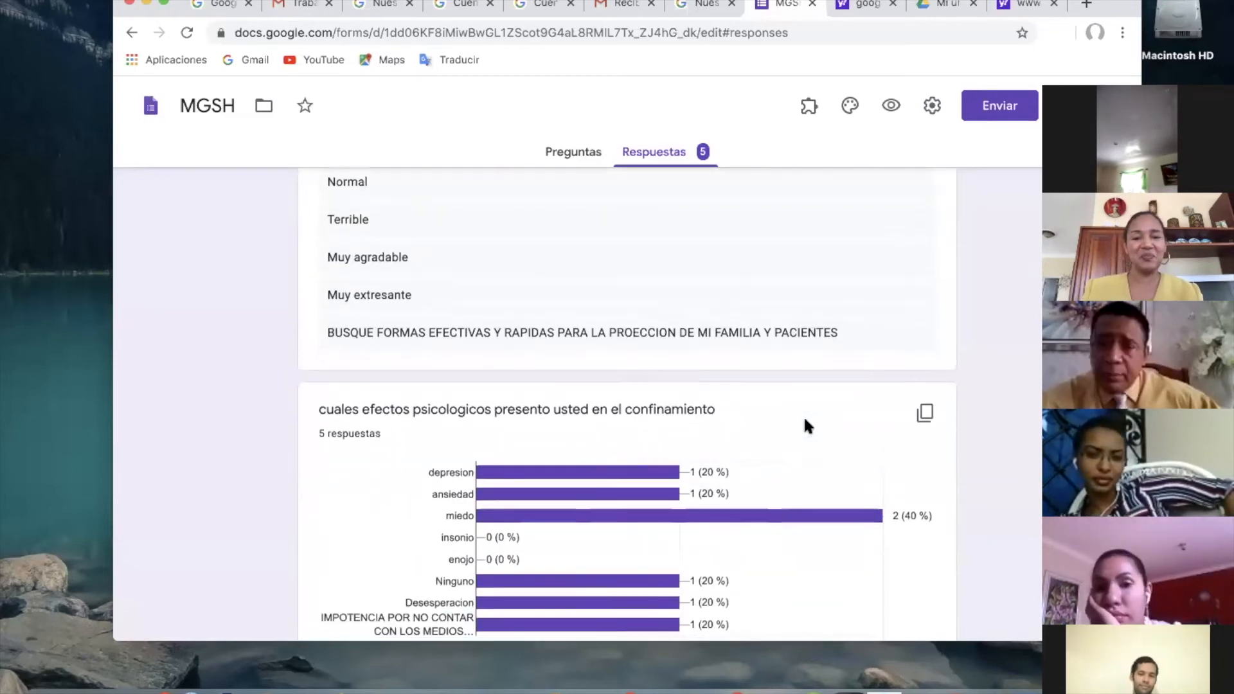
pyautogui.scroll(-2, 808, 426)
pyautogui.moveTo(571, 409)
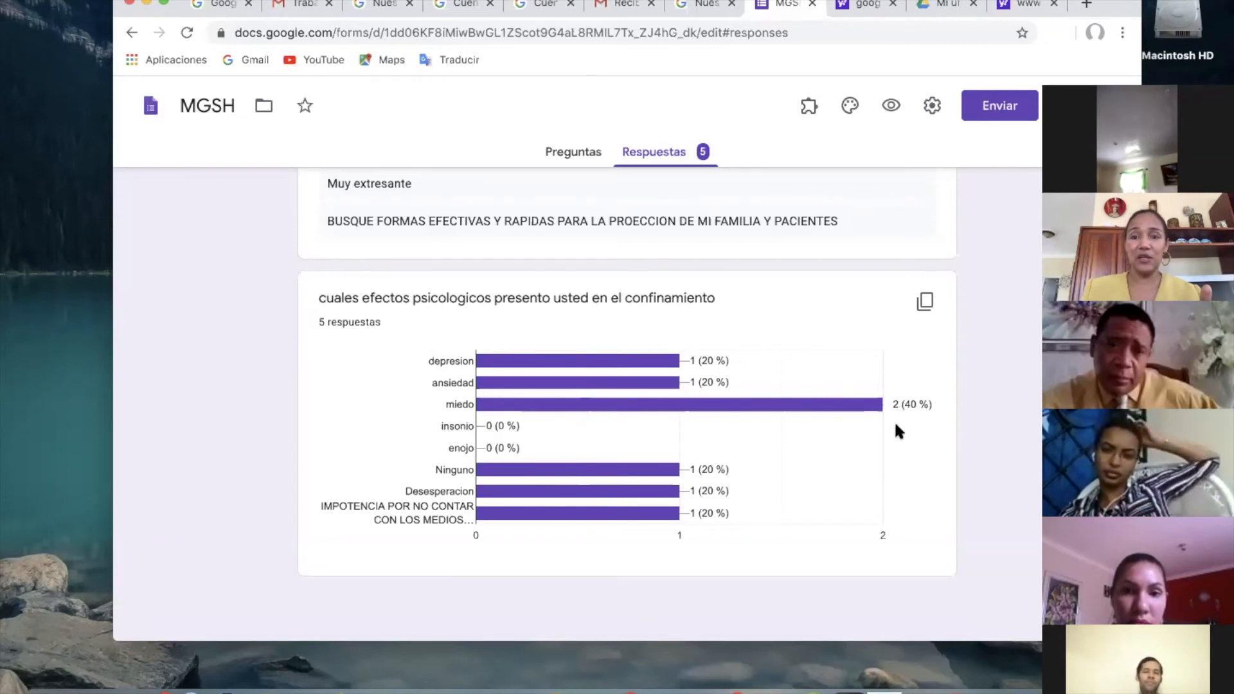
pyautogui.moveTo(739, 405)
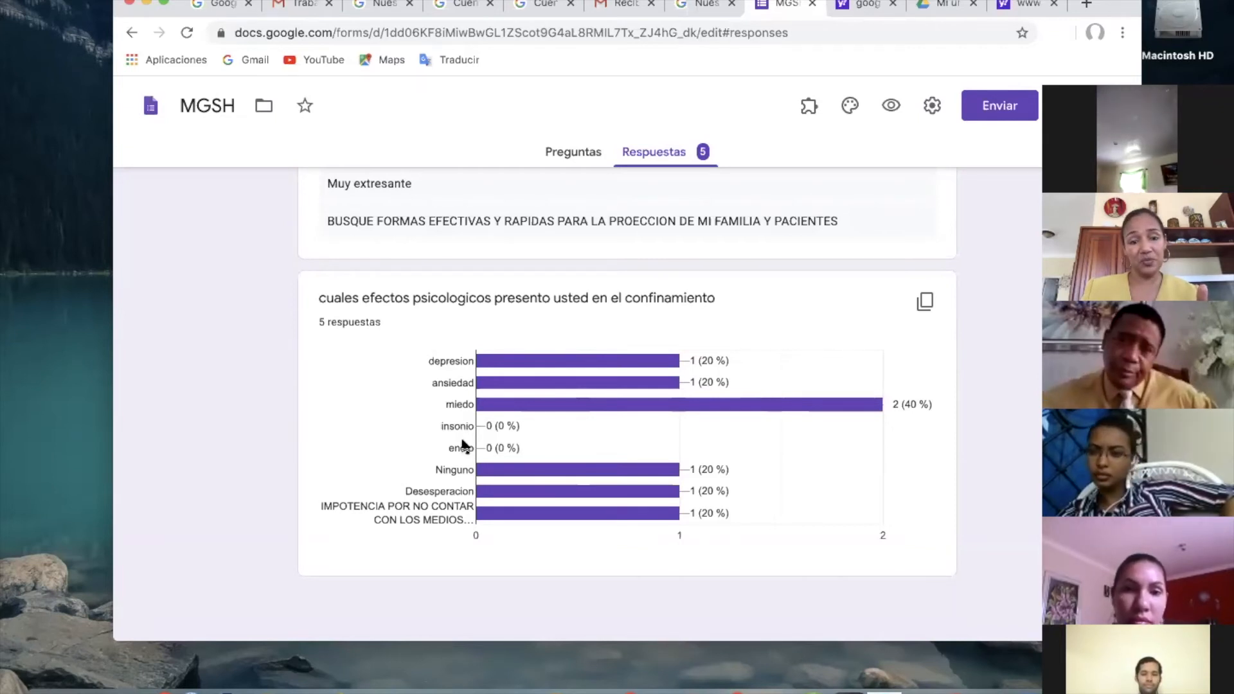
pyautogui.moveTo(714, 474)
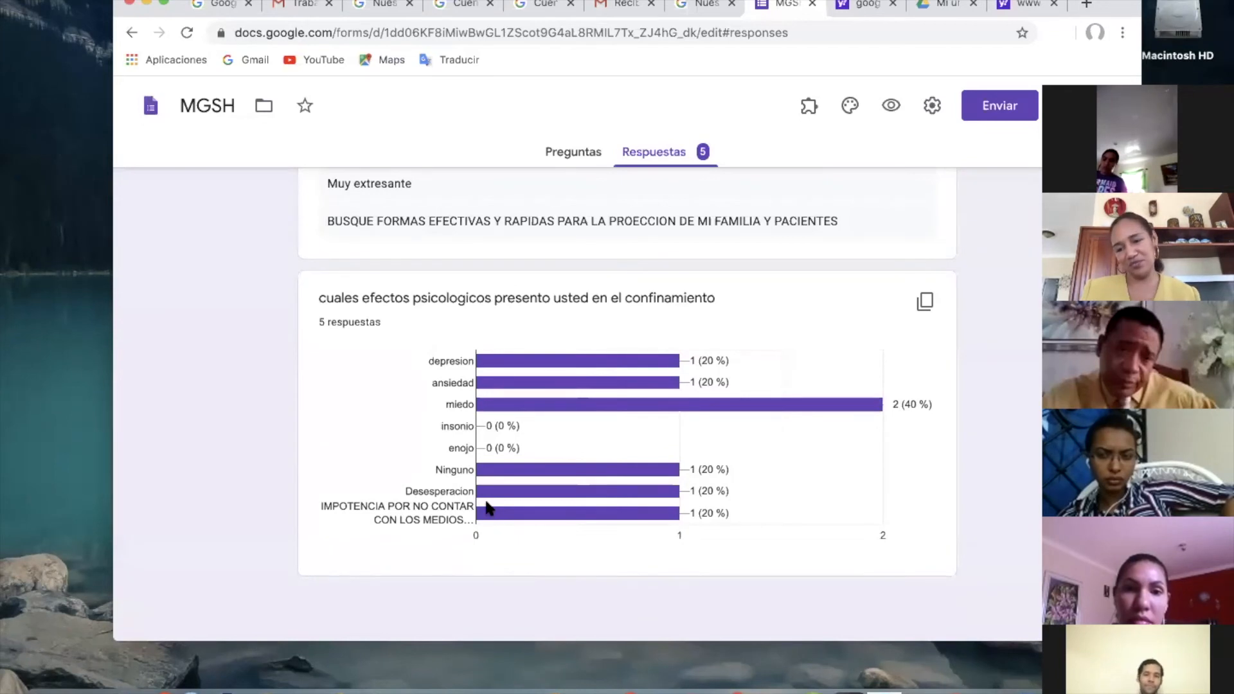
# Switch the responses to the per-question view and examine the answers to "cuales son los sintomas del COVID19".
pyautogui.moveTo(534, 496)
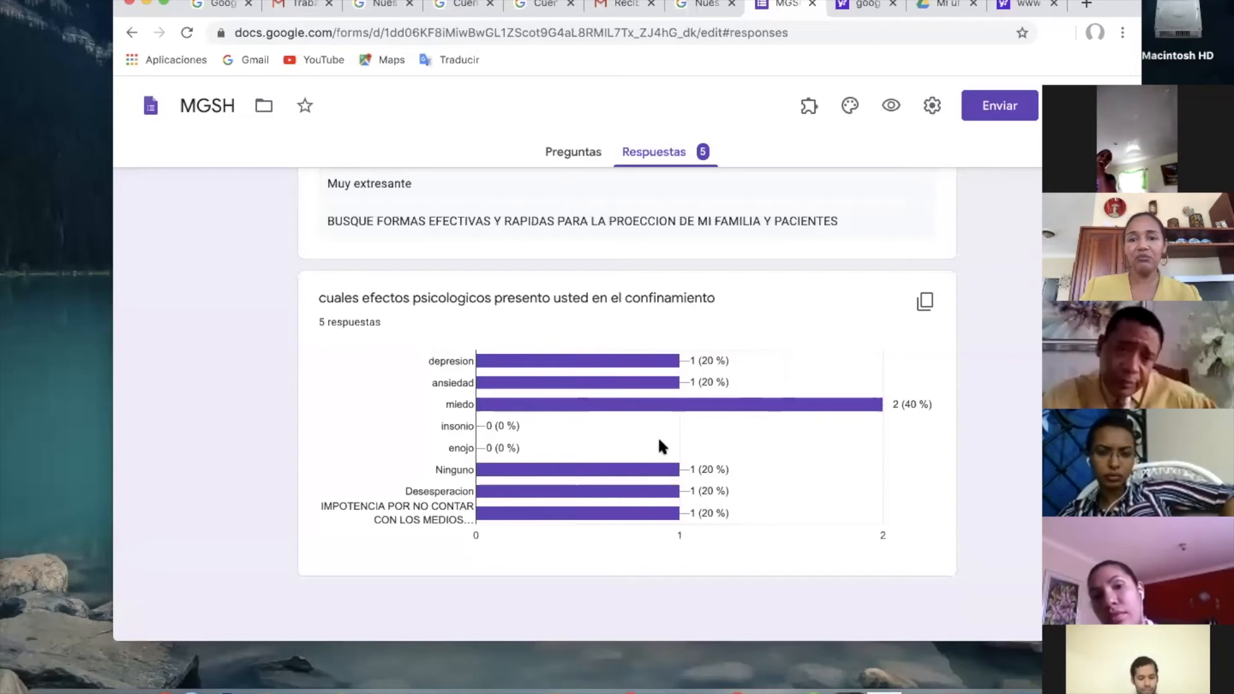
pyautogui.scroll(10, 658, 442)
pyautogui.scroll(15, 658, 443)
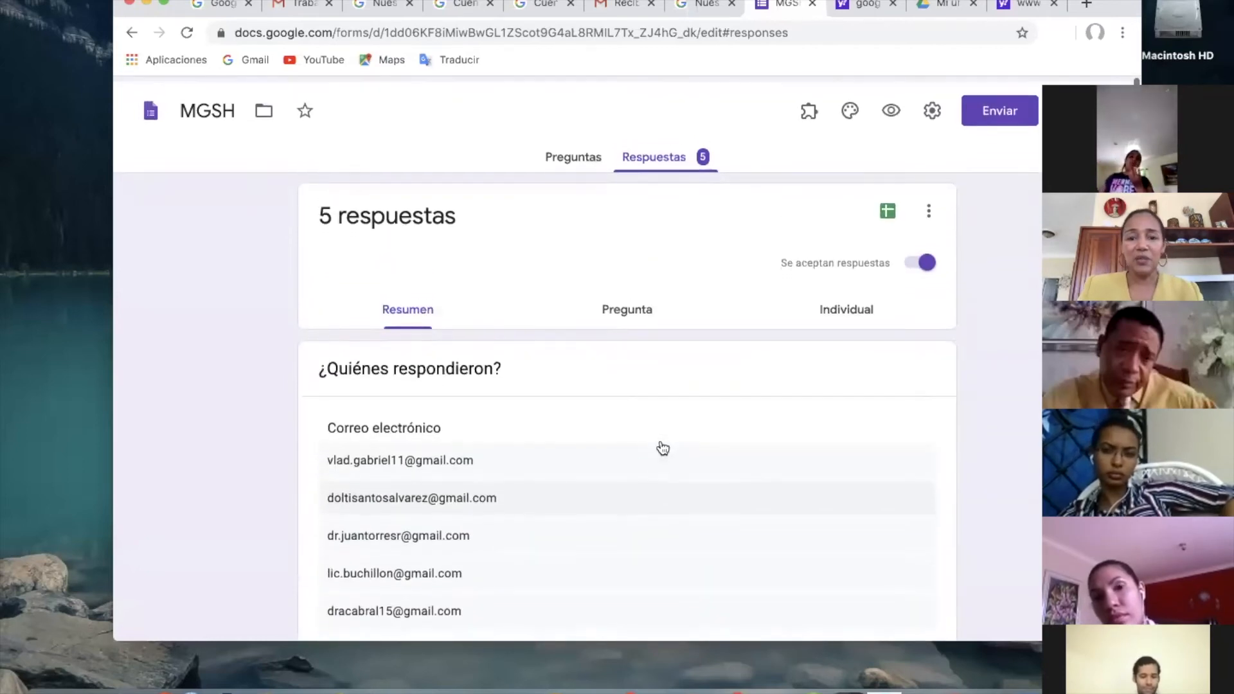
pyautogui.click(640, 307)
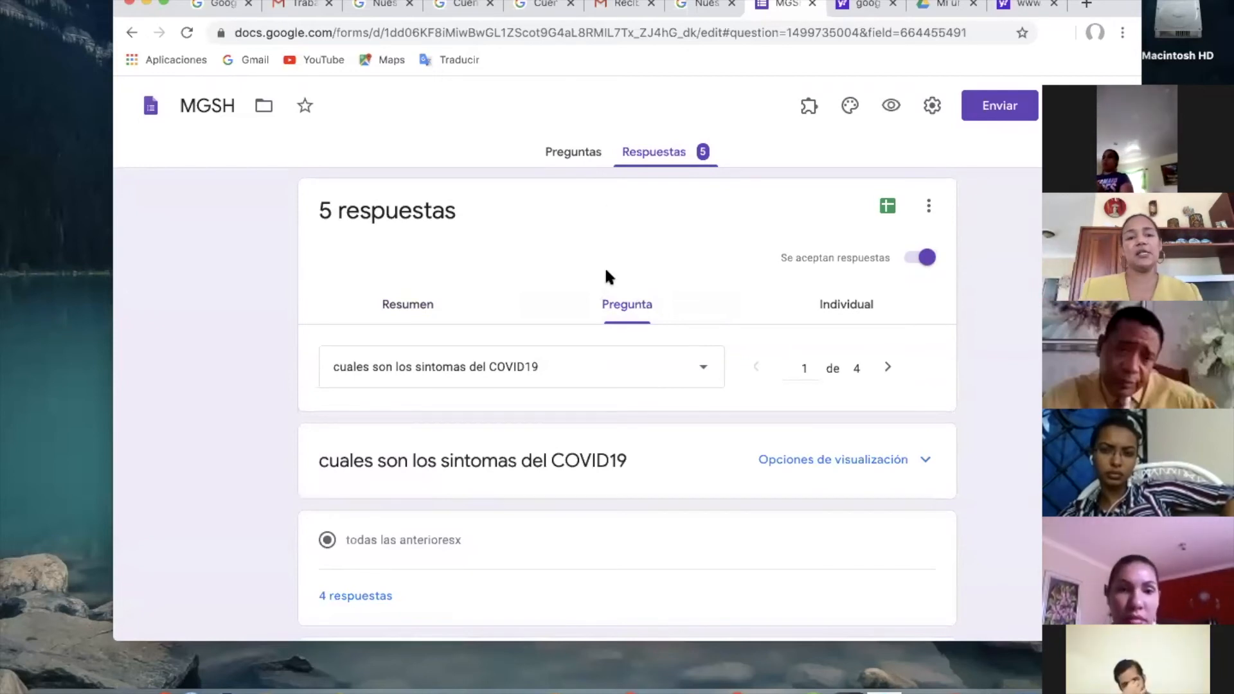
pyautogui.scroll(-5, 635, 376)
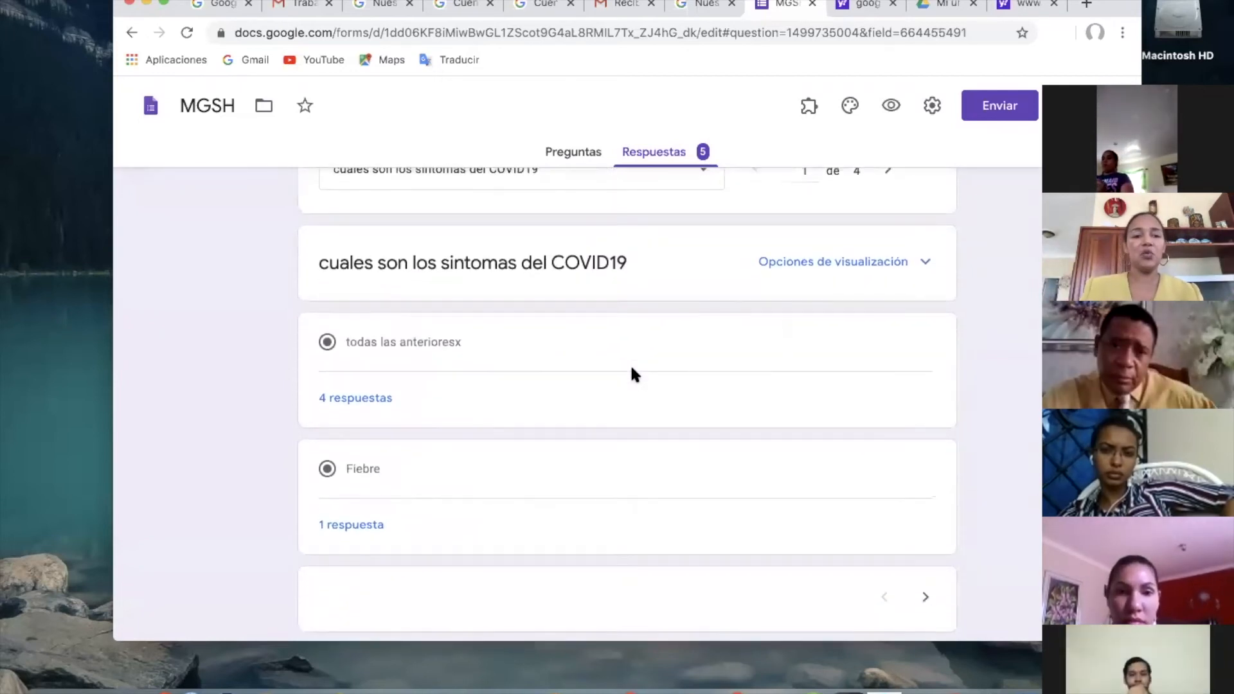
pyautogui.scroll(2, 606, 344)
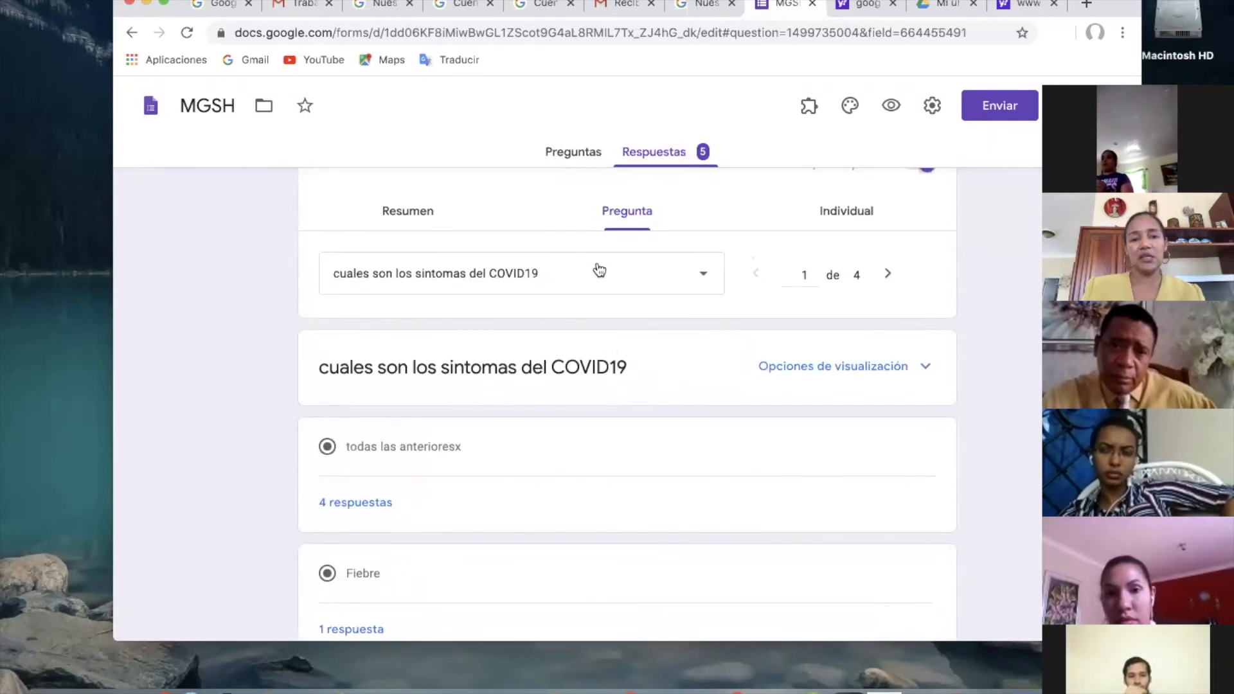
# Choose the question "cuales efectos psicologicos presento usted en el confinamiento" and examine its grouped answers.
pyautogui.click(707, 277)
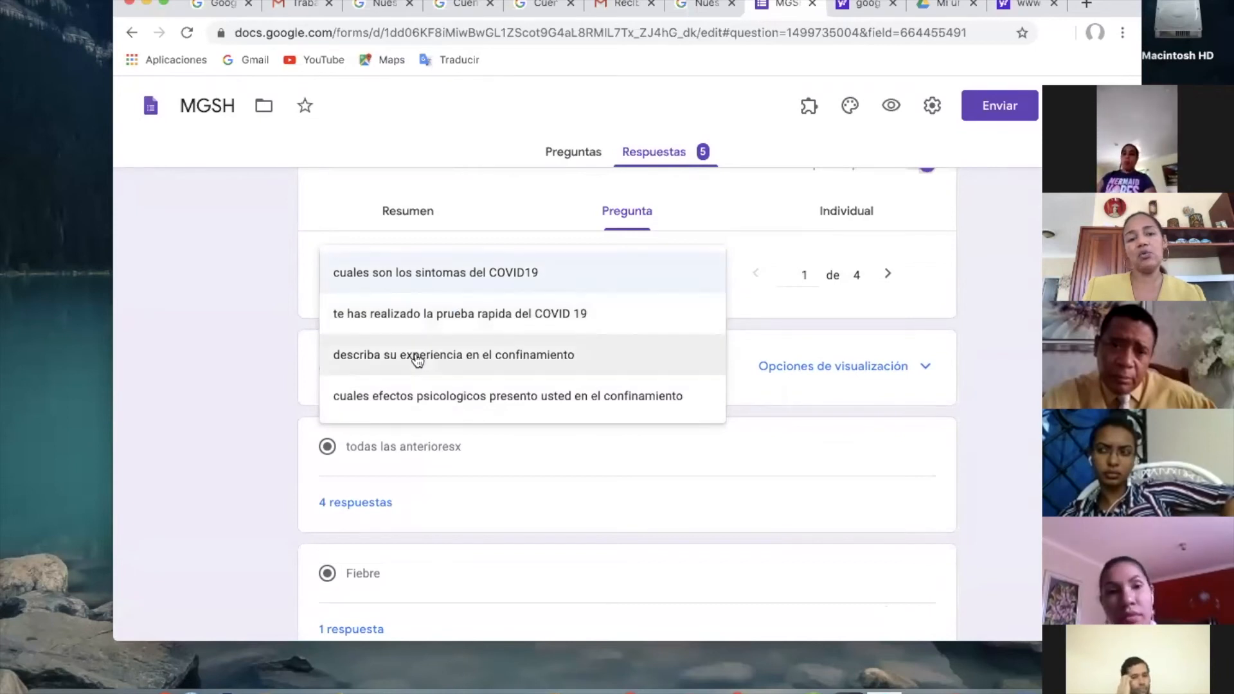
pyautogui.click(417, 397)
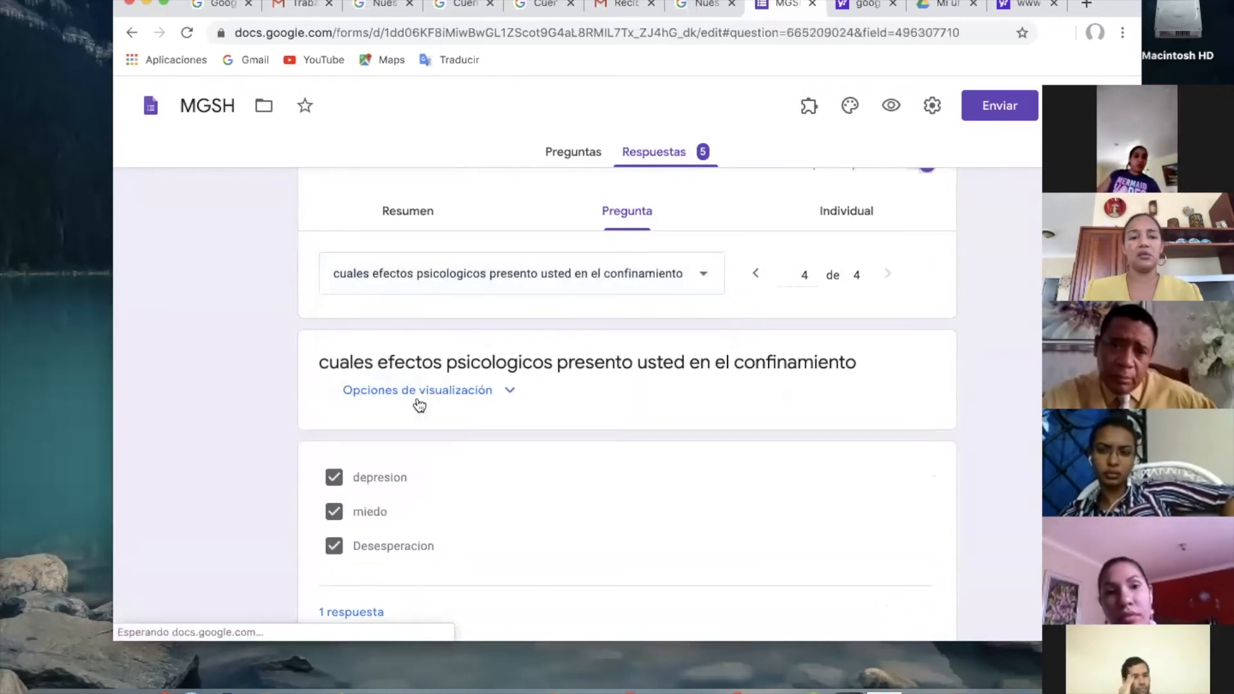
pyautogui.scroll(-5, 419, 393)
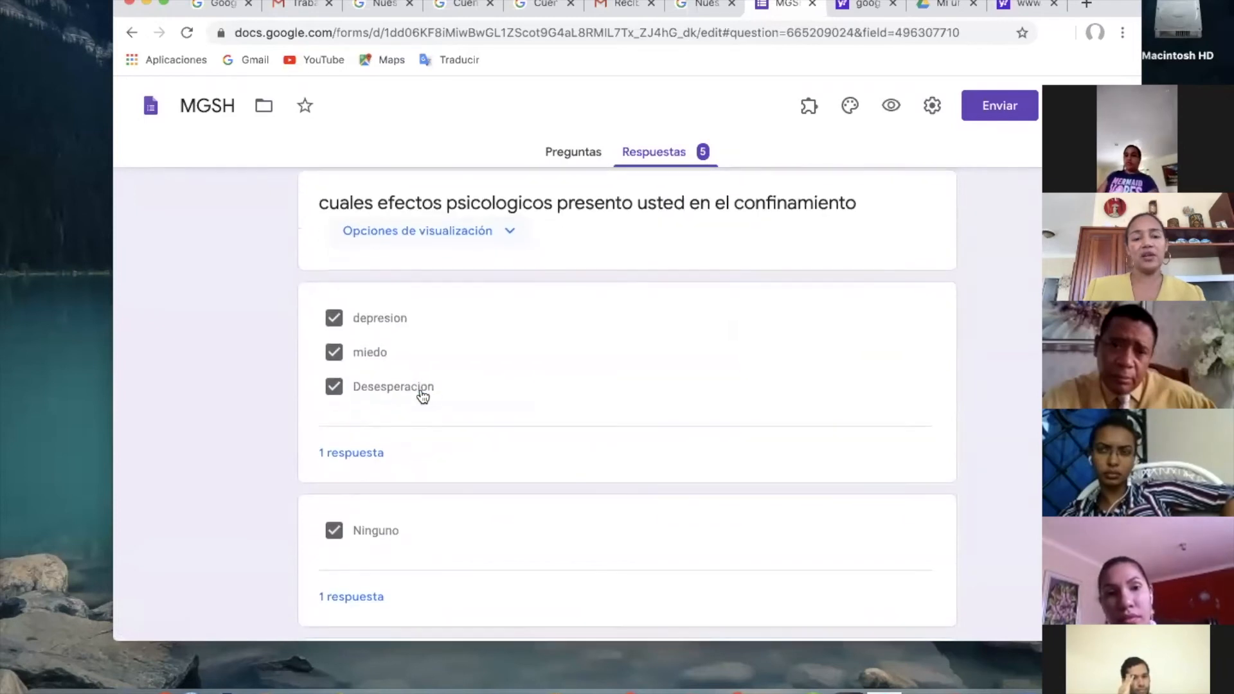
pyautogui.scroll(-1, 419, 393)
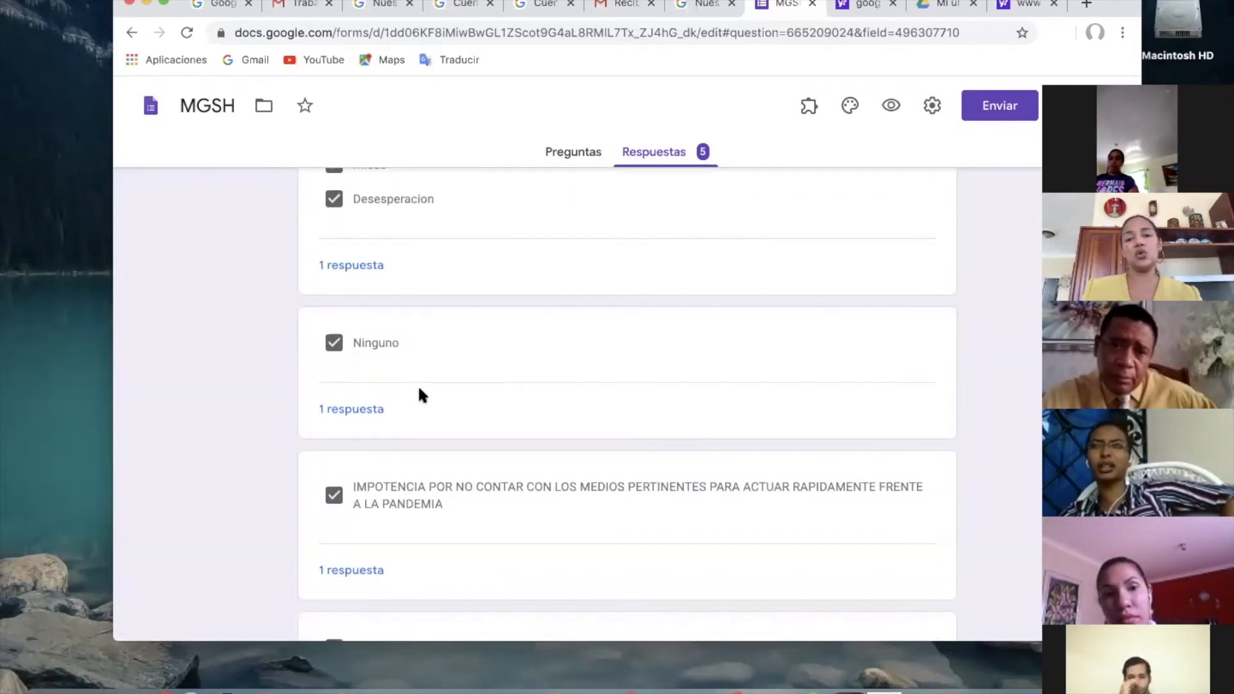
pyautogui.scroll(-7, 418, 393)
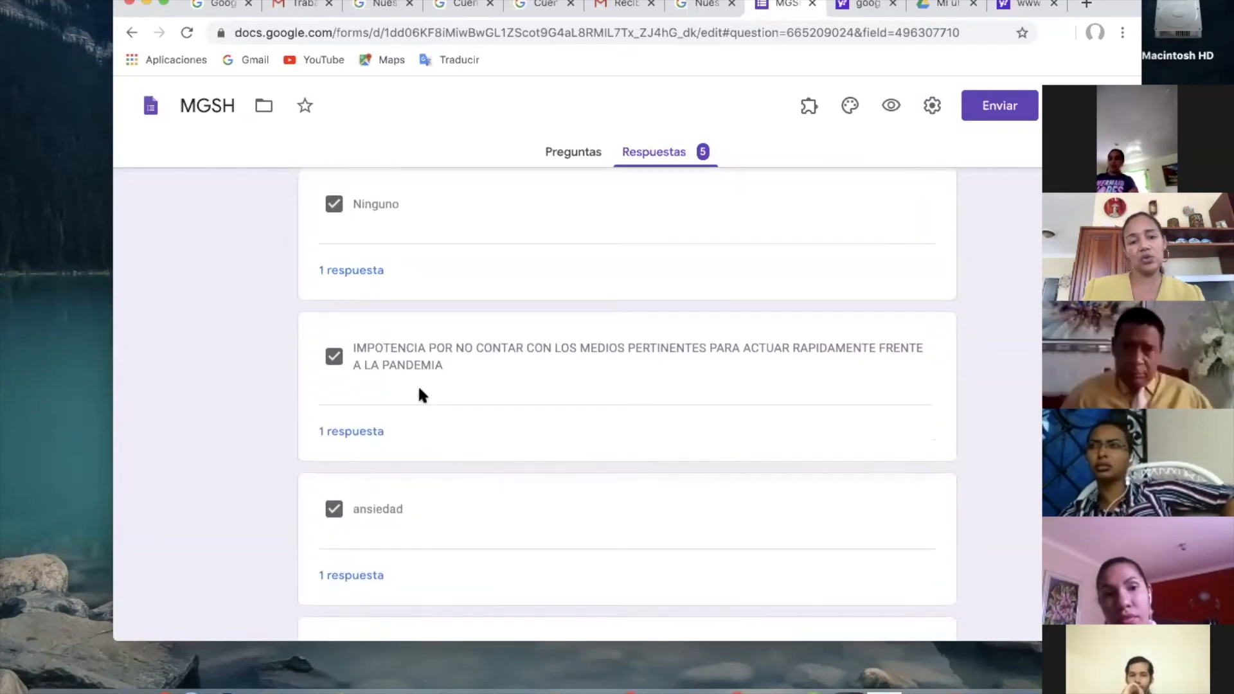
pyautogui.scroll(12, 420, 391)
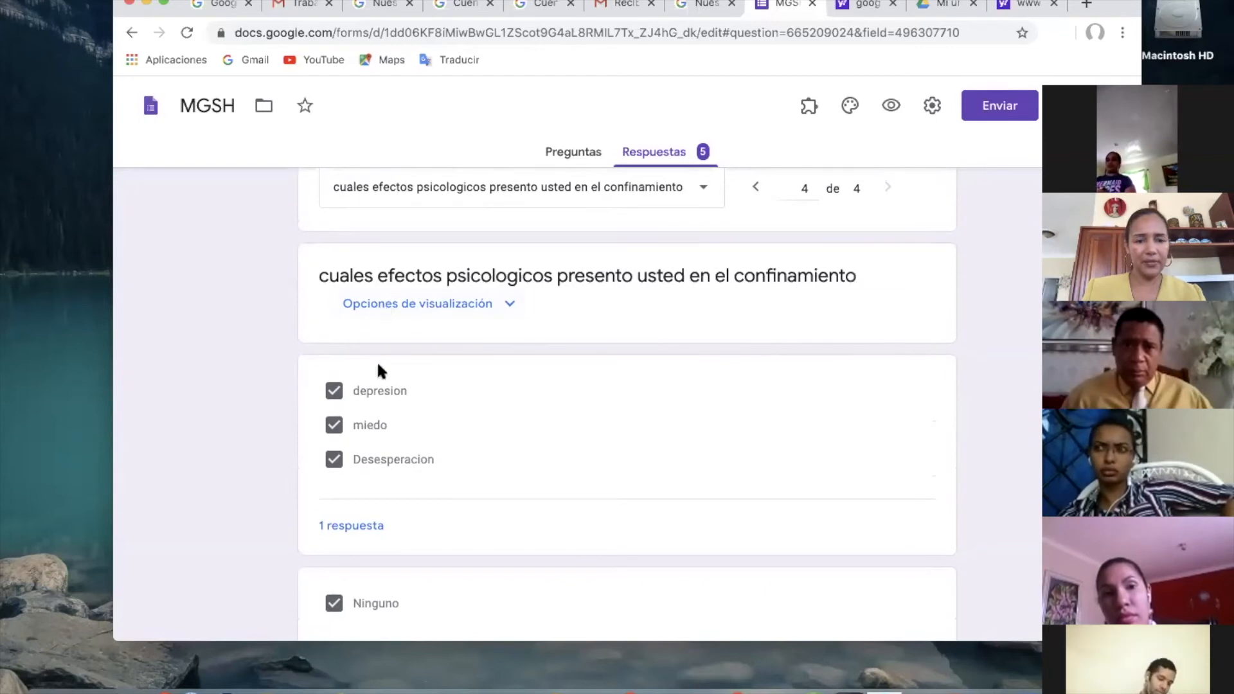
# Expand the answer options of the psychological effects question, look them over and hide them again.
pyautogui.click(392, 306)
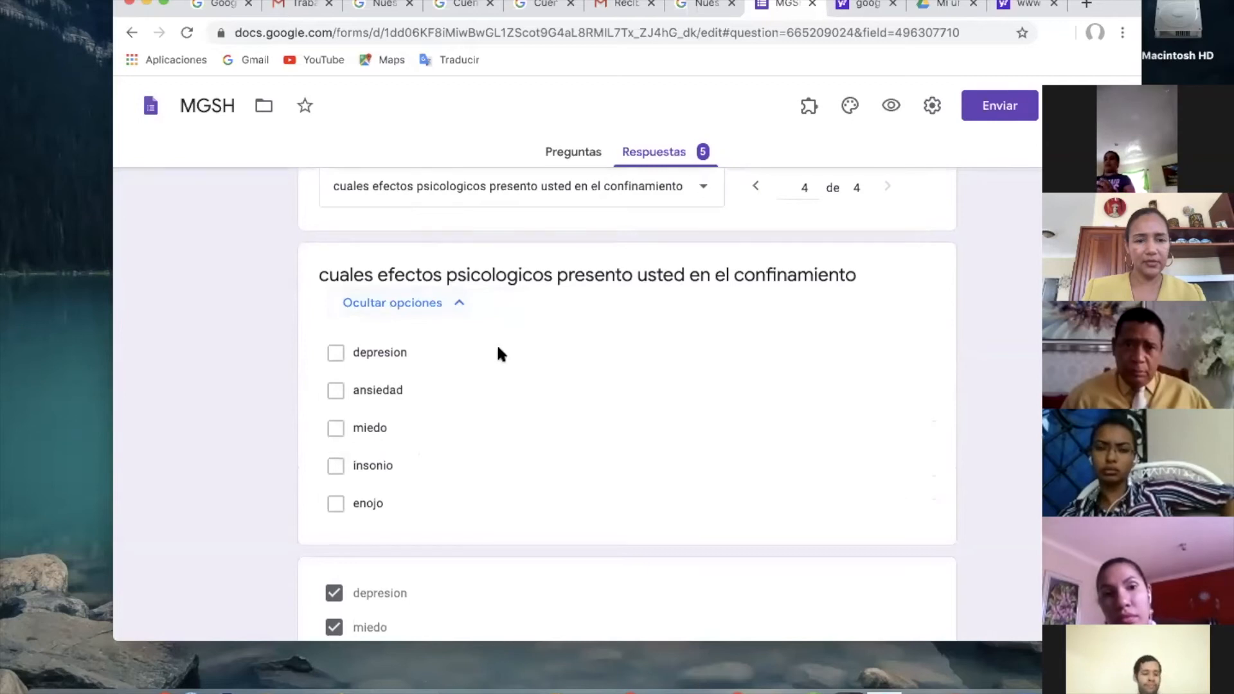
pyautogui.scroll(-3, 499, 350)
pyautogui.scroll(6, 499, 350)
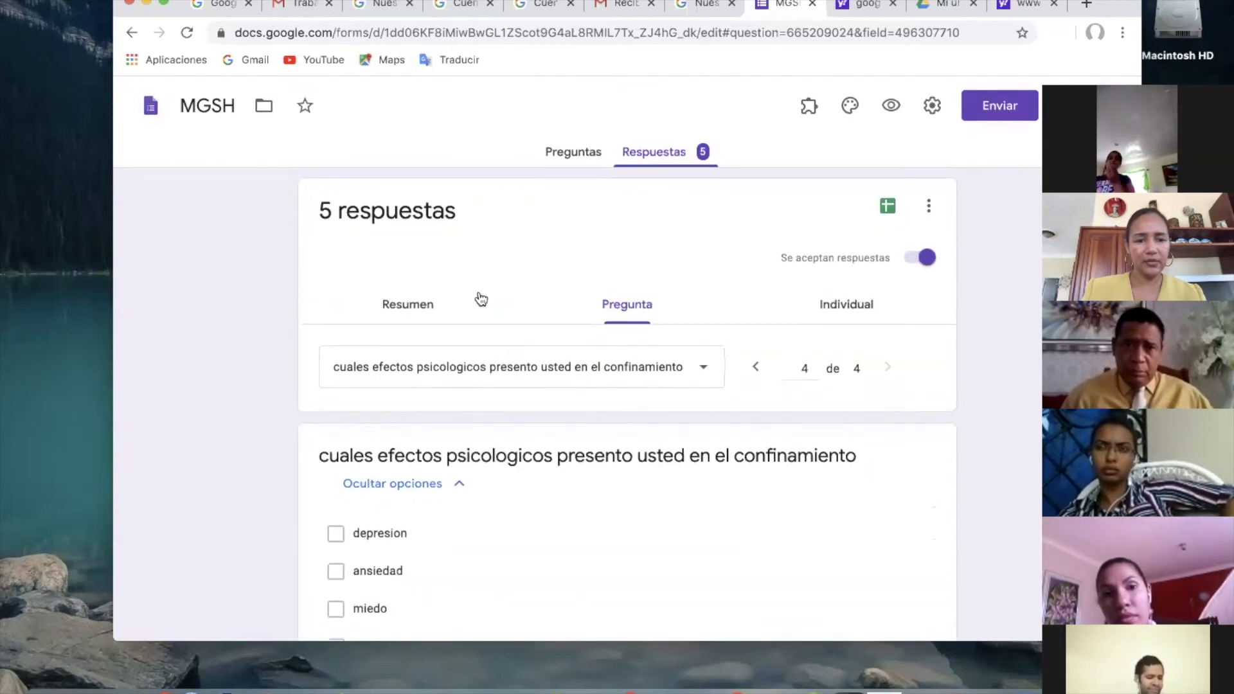
pyautogui.click(458, 487)
# Open the individual response of the respondent who answered depresion, miedo and Desesperacion, and read all its answers.
pyautogui.scroll(-5, 460, 488)
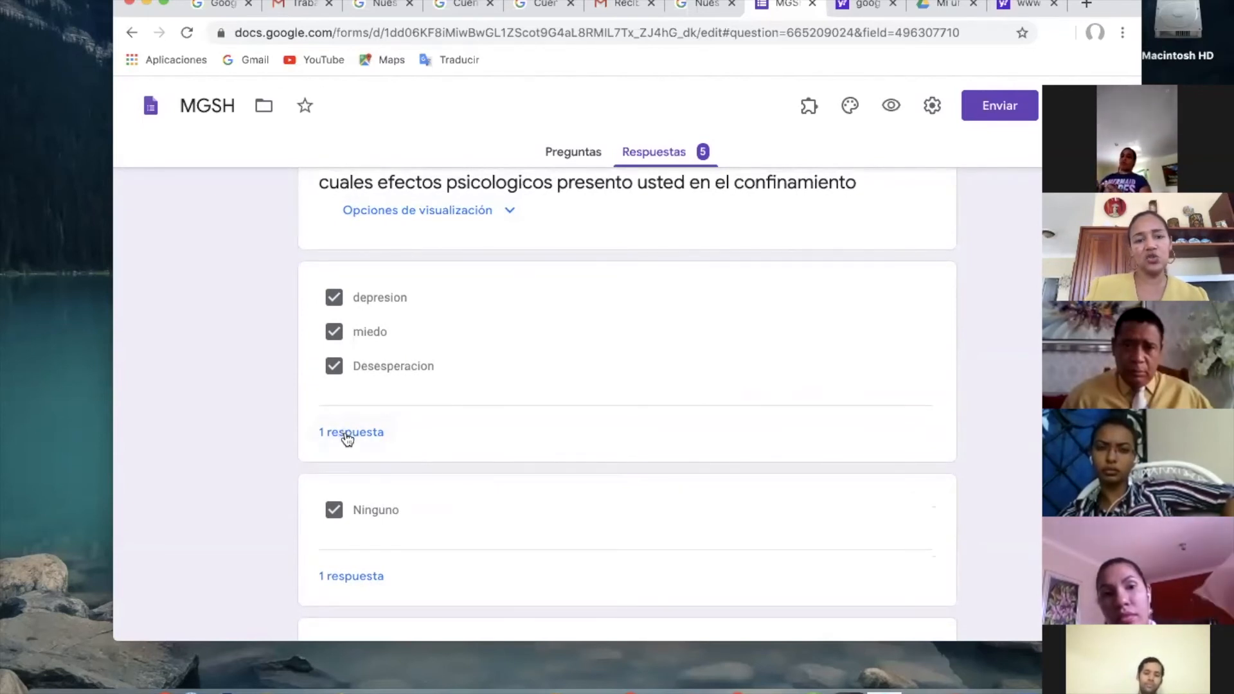
pyautogui.click(345, 438)
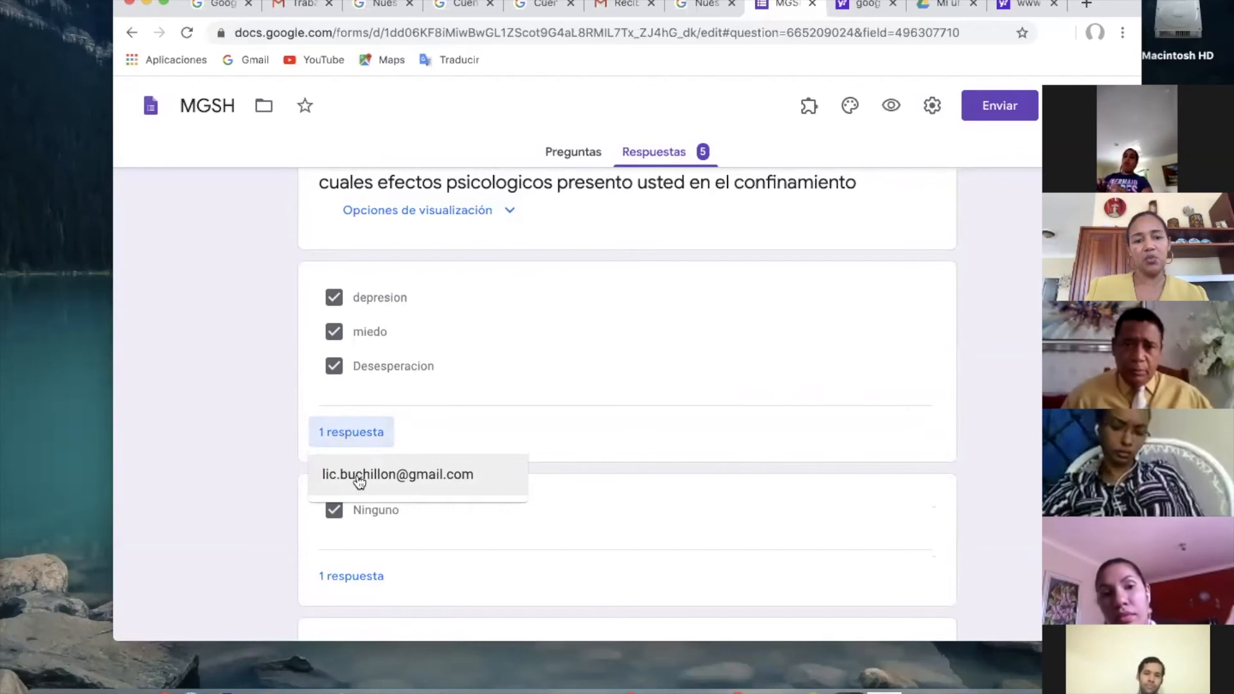
pyautogui.click(425, 482)
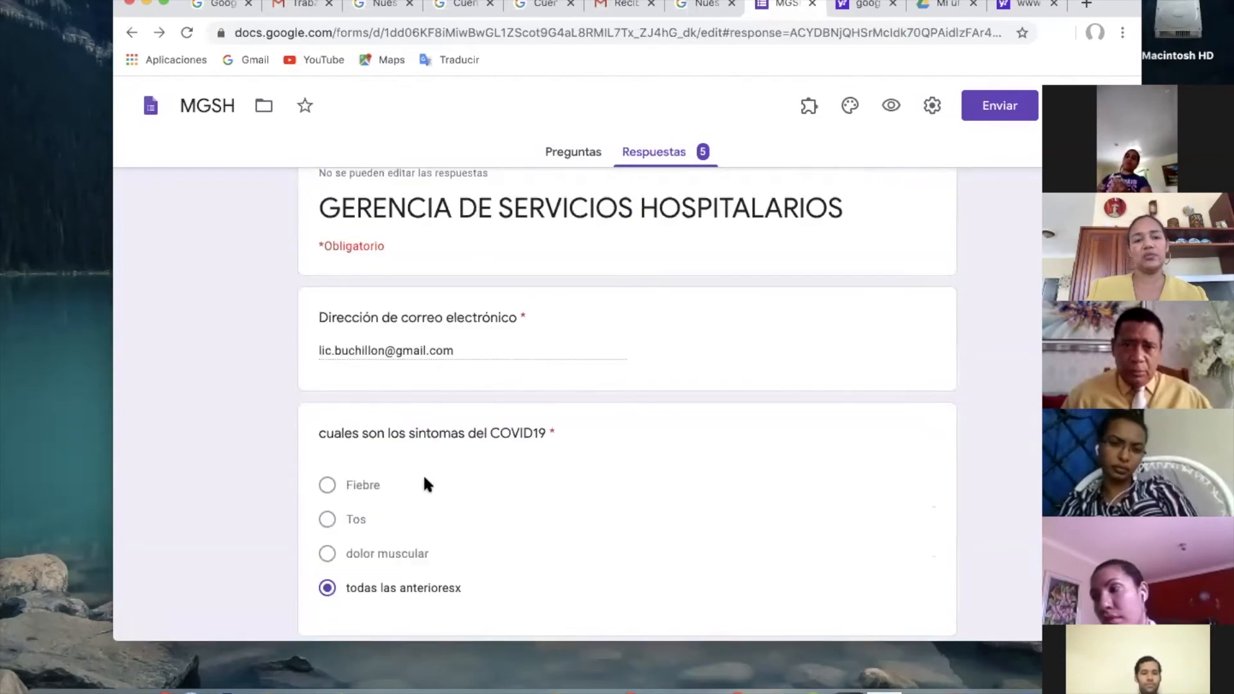
pyautogui.scroll(-3, 424, 483)
pyautogui.scroll(3, 424, 483)
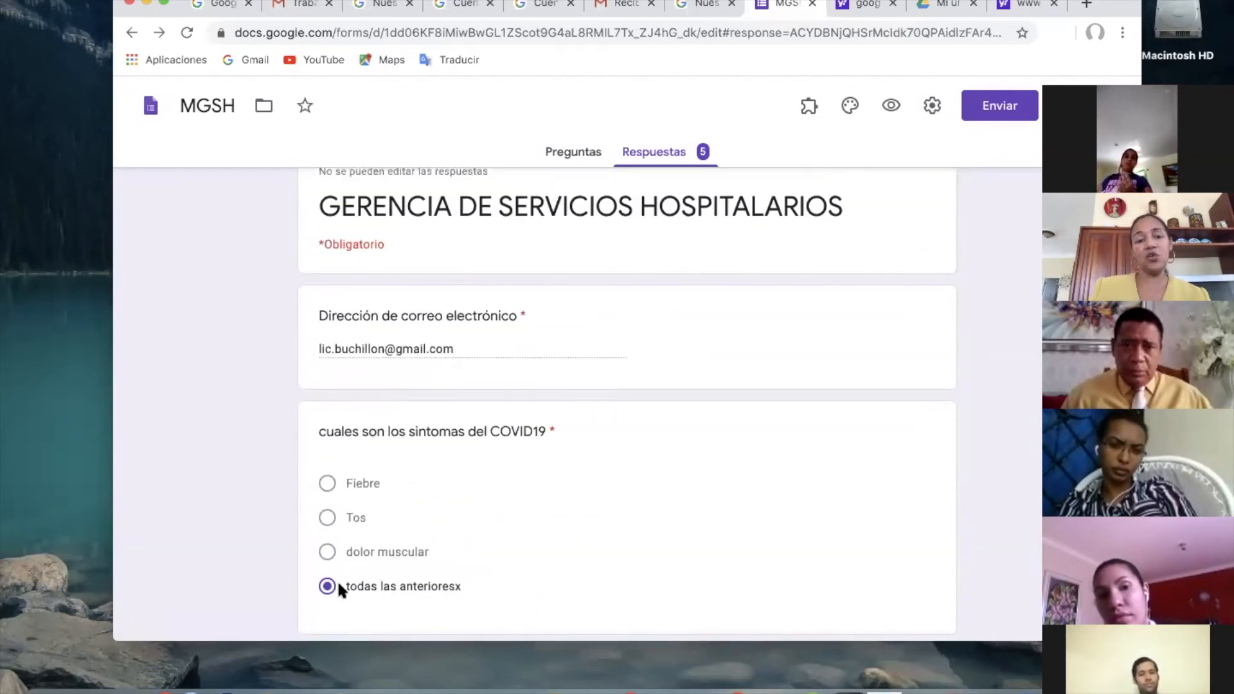
pyautogui.scroll(-3, 337, 579)
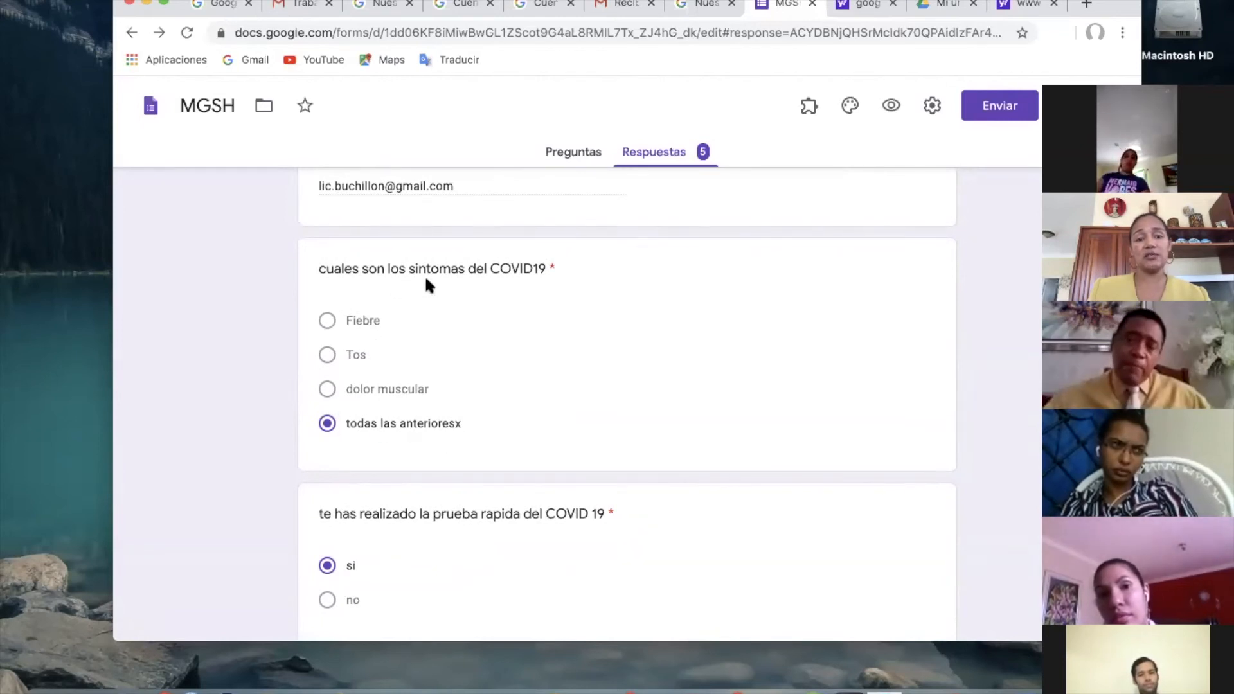
pyautogui.scroll(-3, 457, 554)
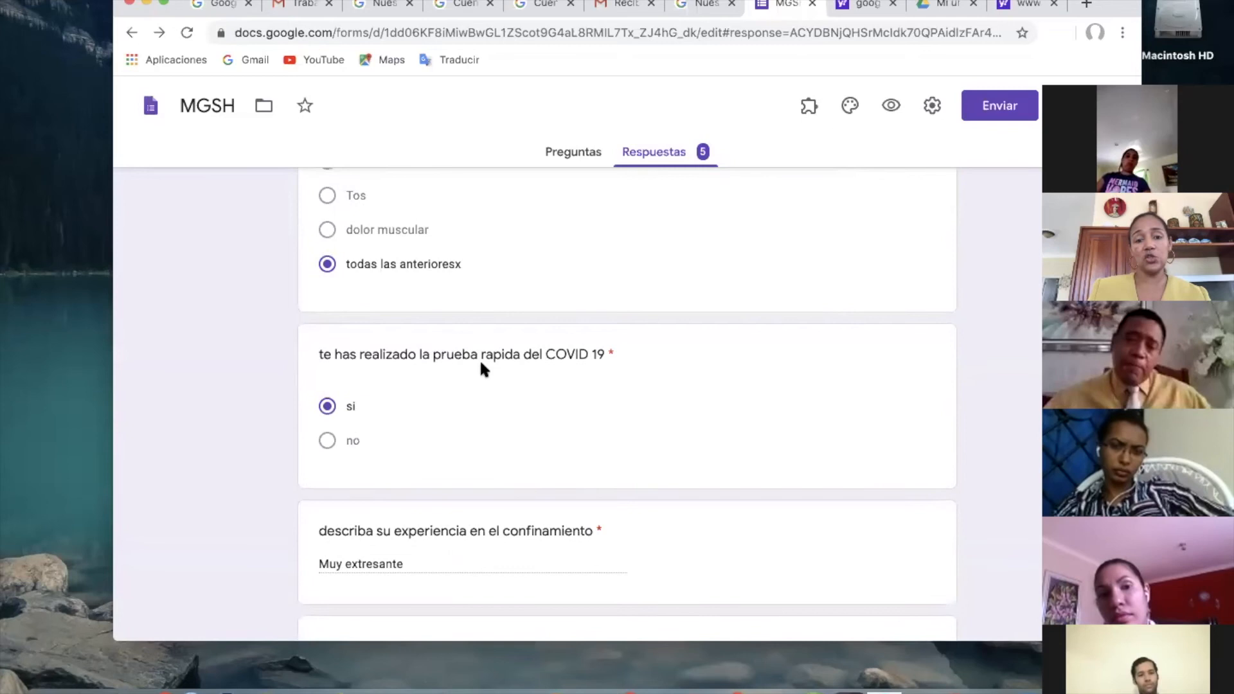
pyautogui.scroll(-3, 230, 608)
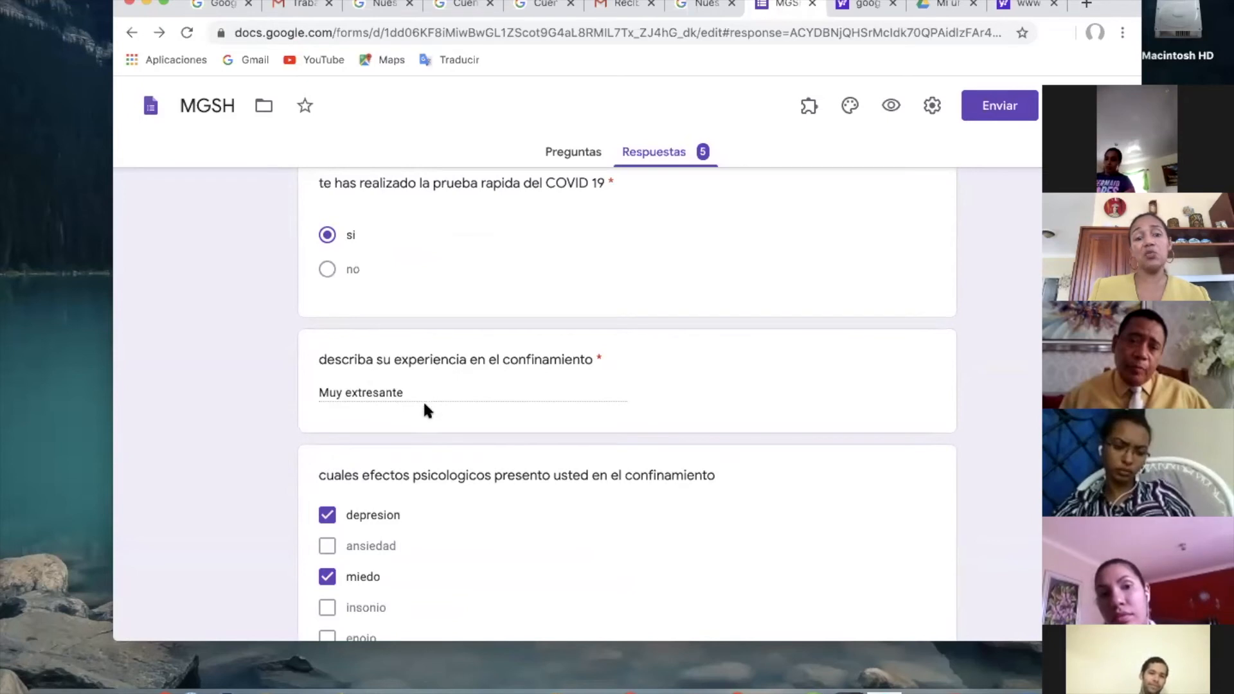
pyautogui.scroll(-3, 422, 406)
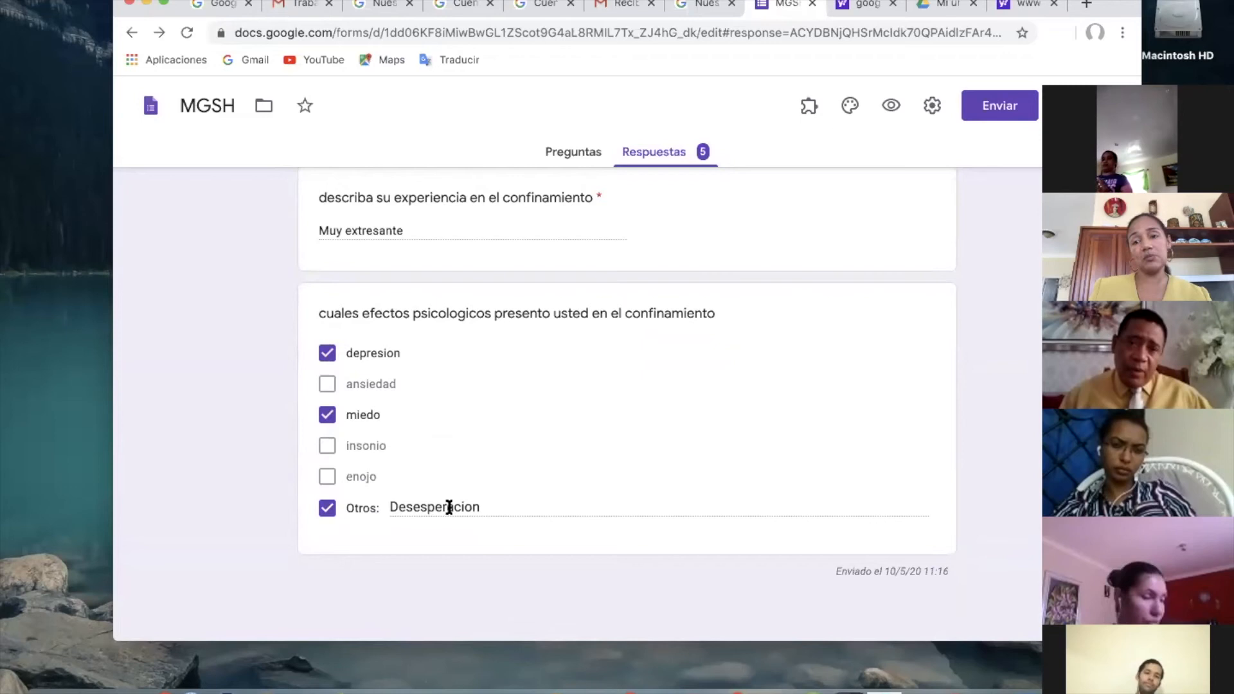
# Return to the start of this respondent's individual response and look over its answers again.
pyautogui.scroll(15, 565, 367)
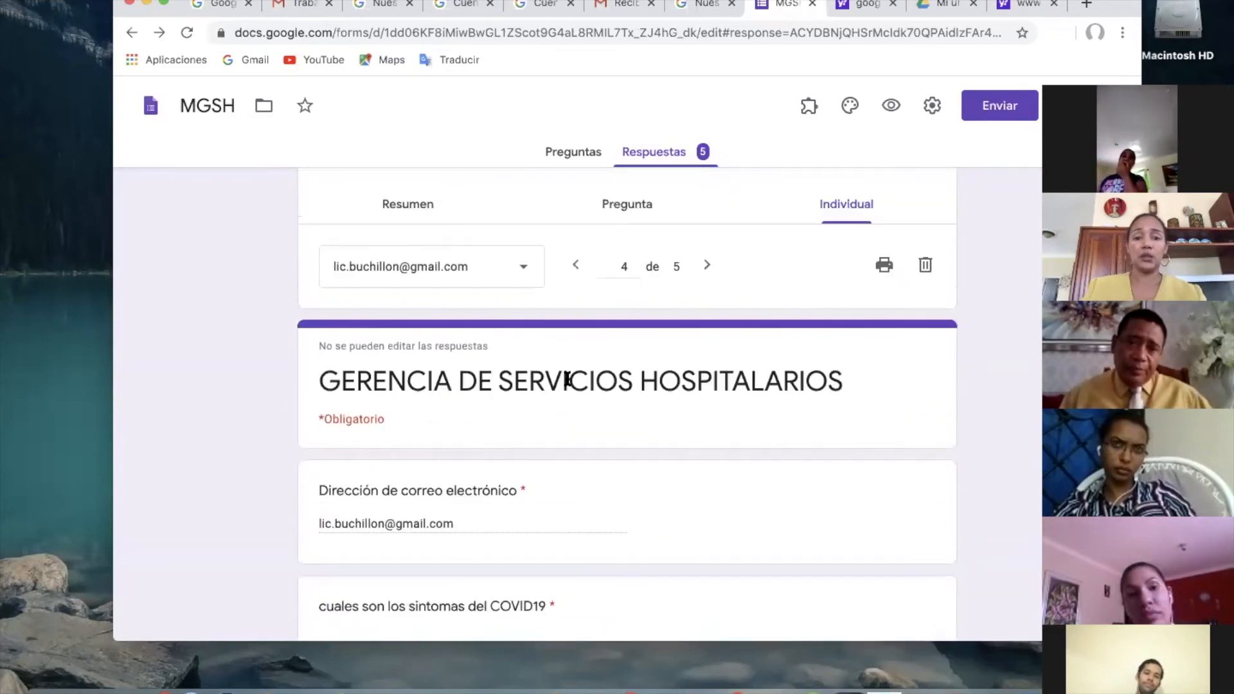
pyautogui.scroll(2, 564, 379)
pyautogui.click(854, 316)
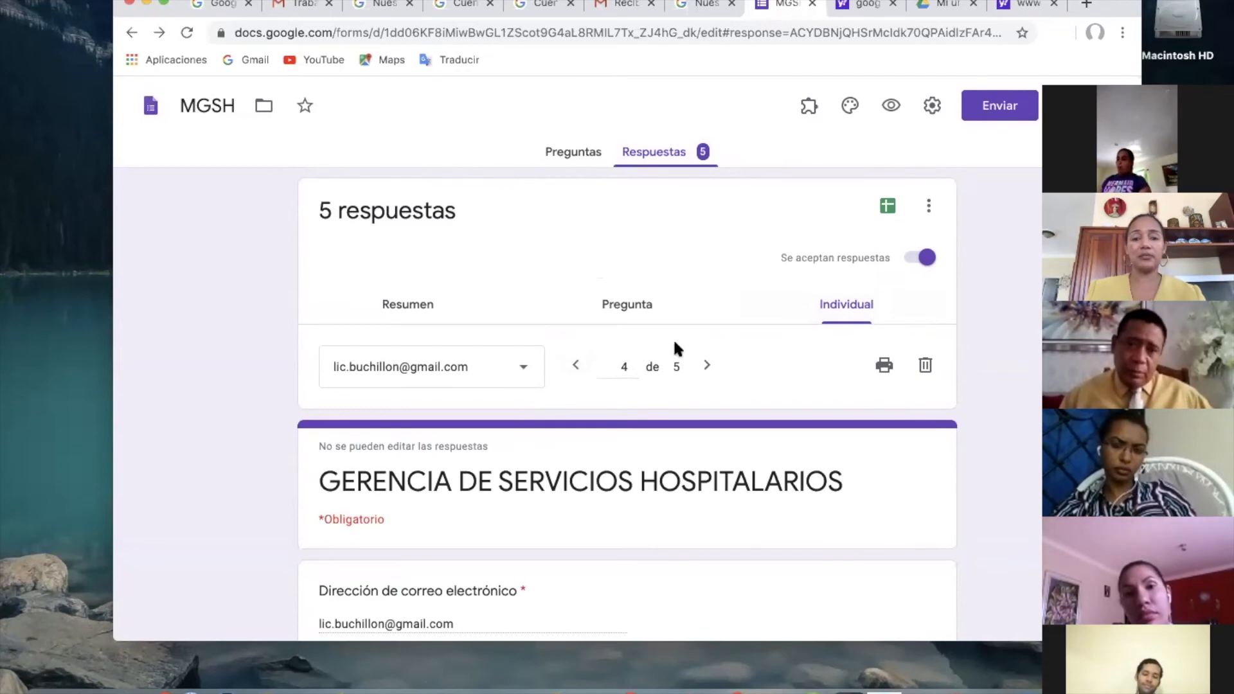
pyautogui.scroll(-4, 661, 350)
pyautogui.scroll(-5, 664, 352)
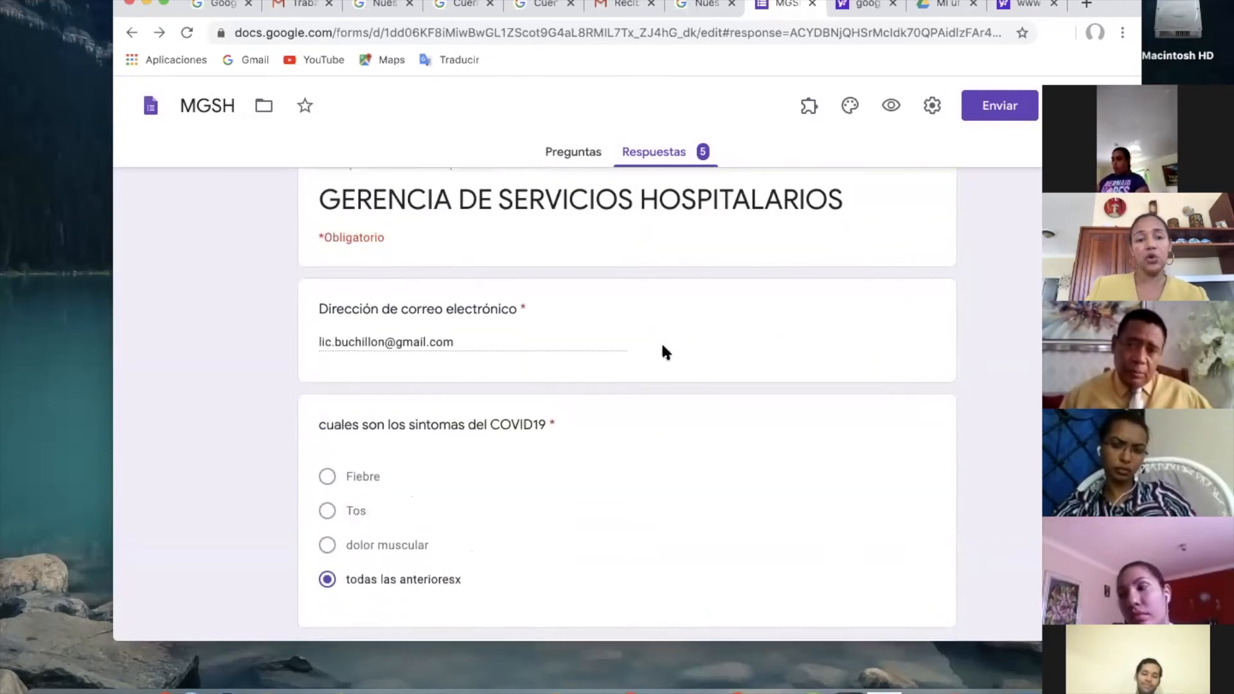
pyautogui.scroll(-5, 664, 352)
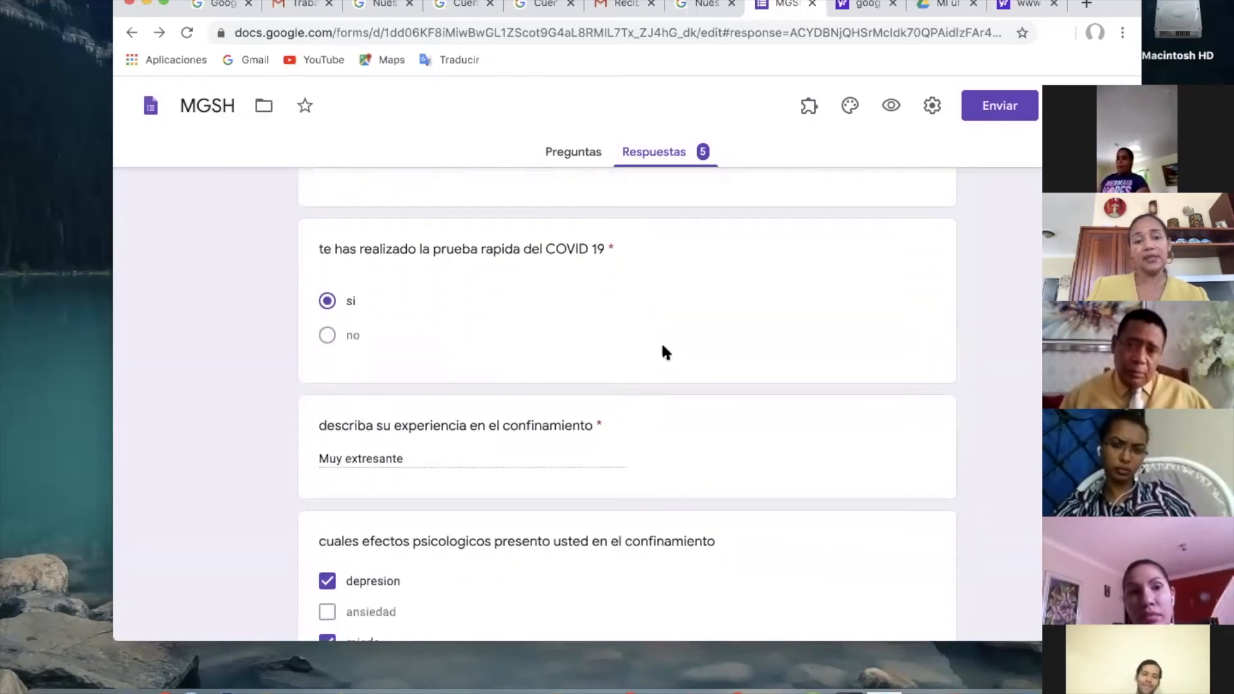
pyautogui.scroll(10, 664, 351)
pyautogui.scroll(3, 662, 350)
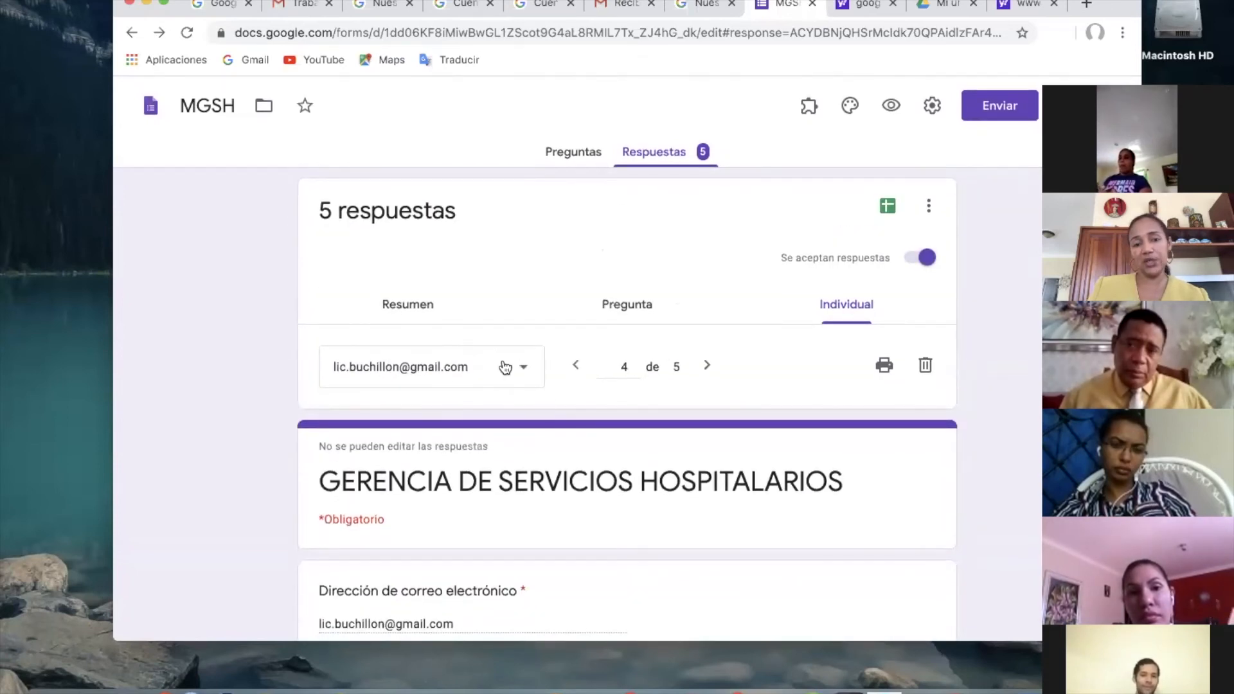
pyautogui.click(526, 374)
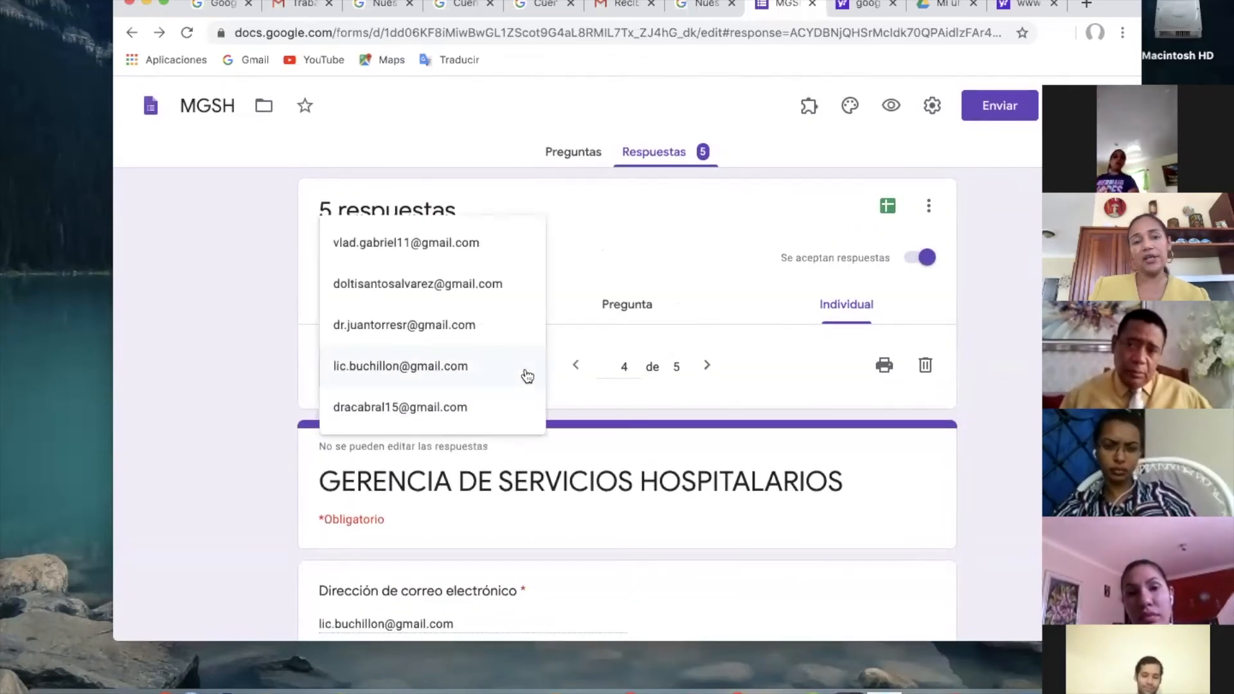
pyautogui.click(566, 316)
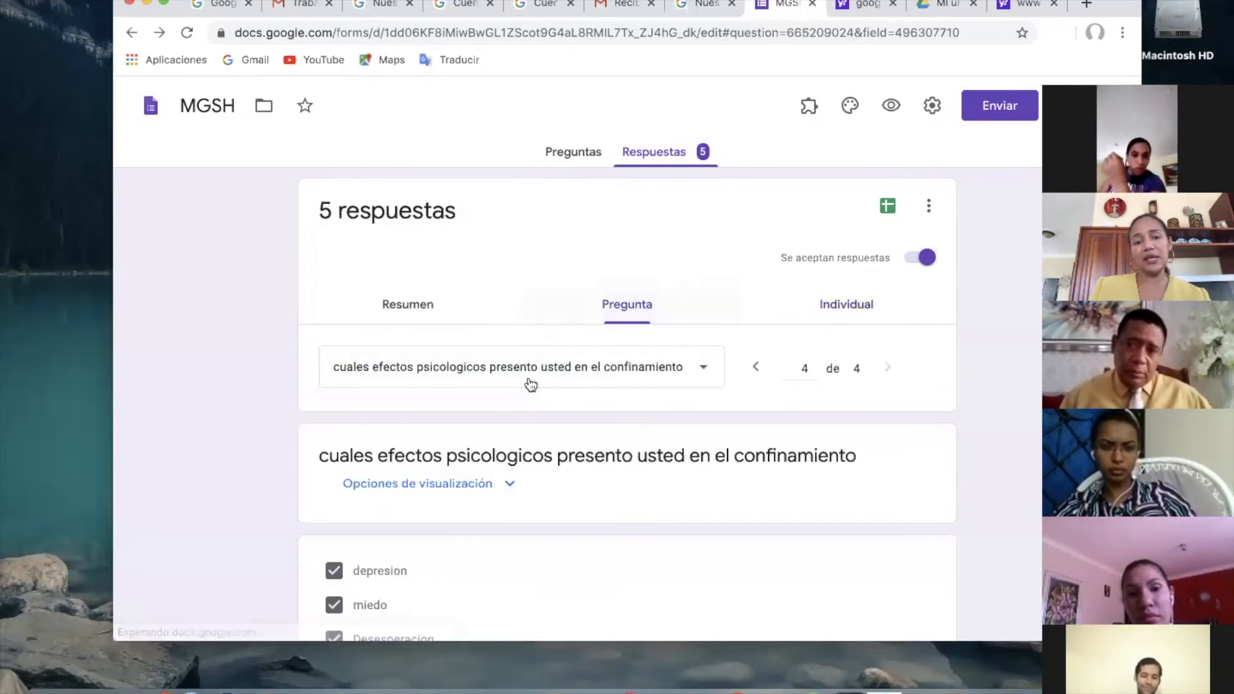
pyautogui.click(837, 307)
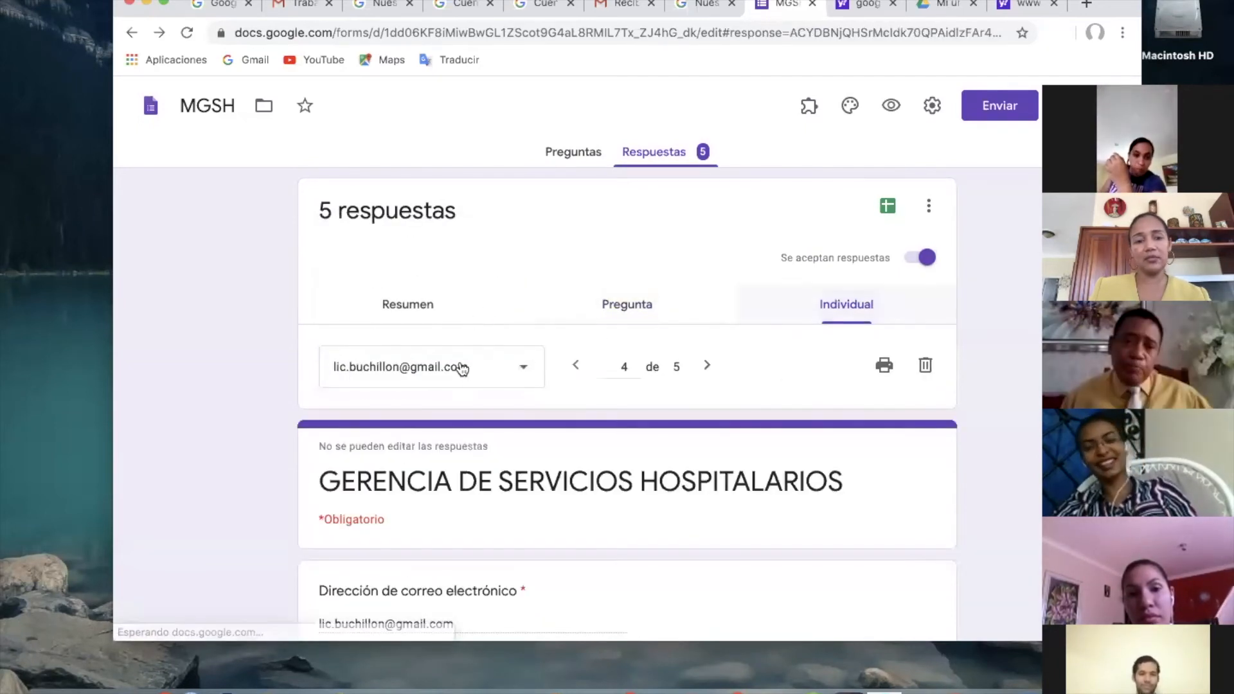
# Select the second respondent in the individual view and read that person's answers through the psychological effects question.
pyautogui.click(526, 376)
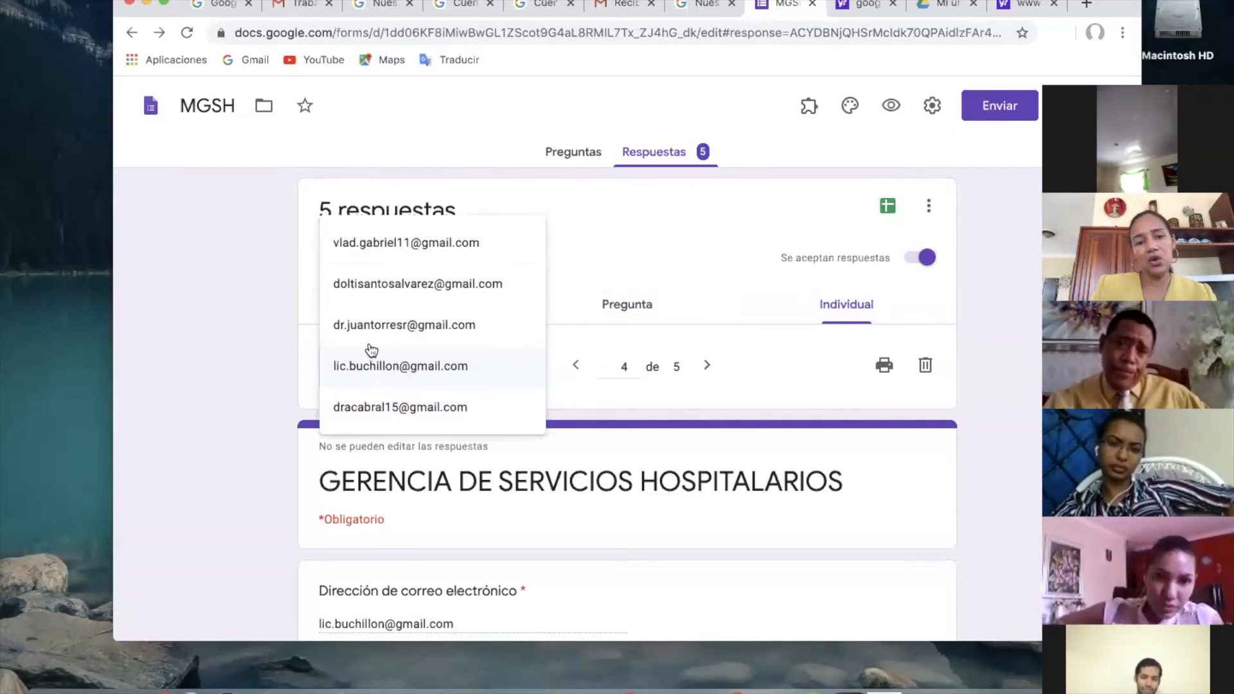
pyautogui.click(358, 291)
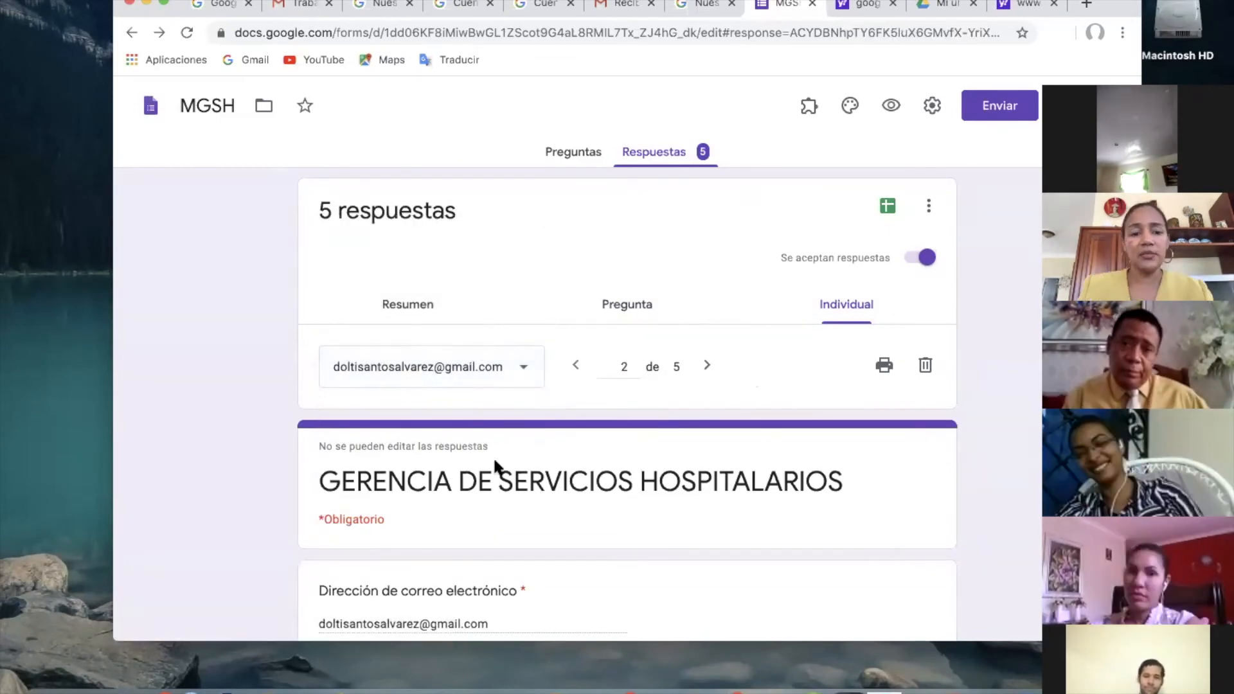
pyautogui.scroll(-7, 495, 460)
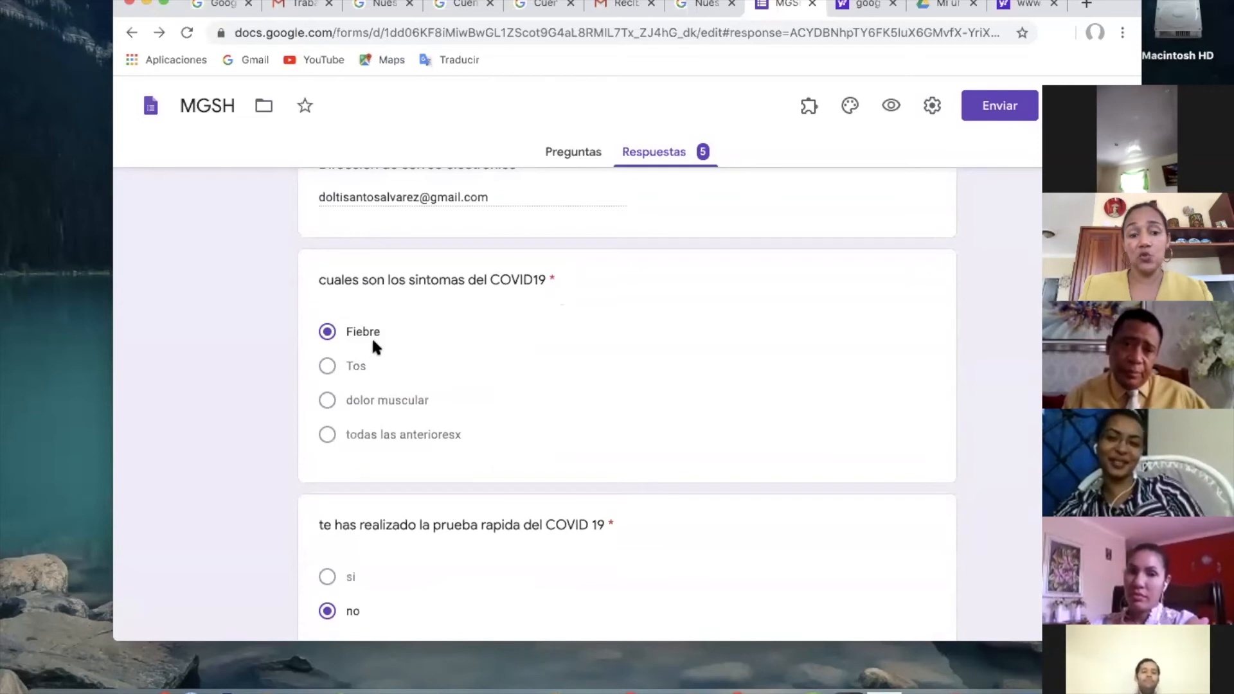
pyautogui.scroll(-3, 438, 495)
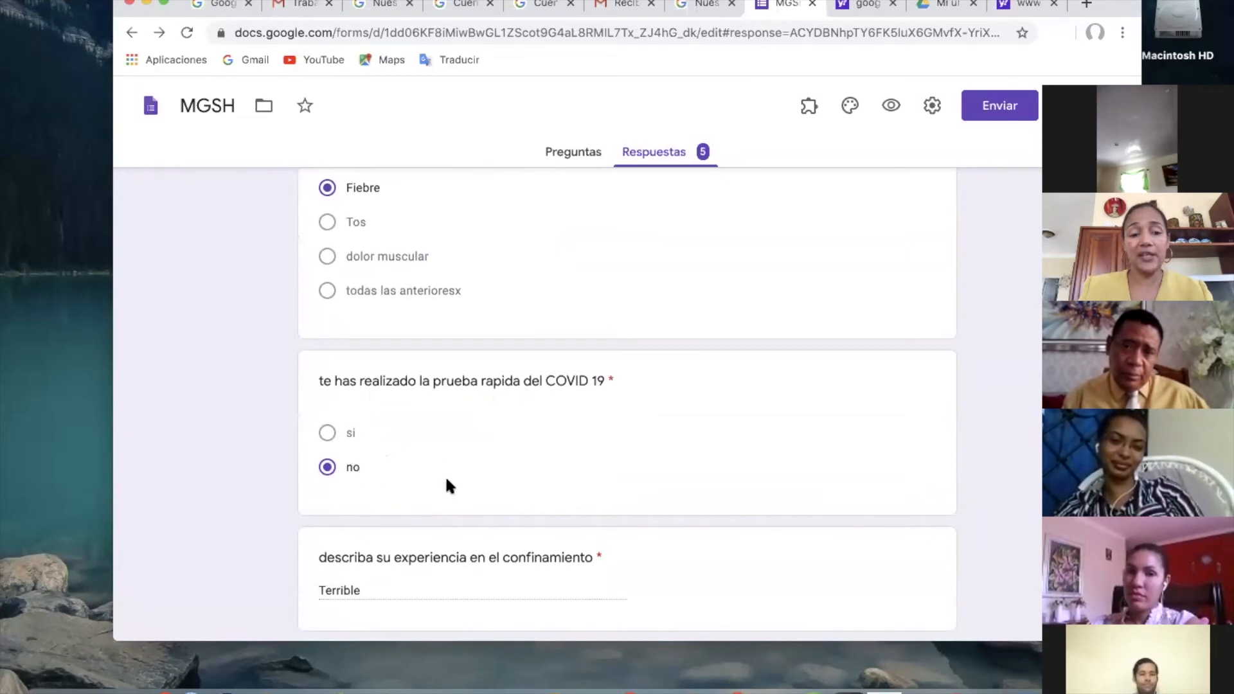
pyautogui.scroll(-4, 444, 475)
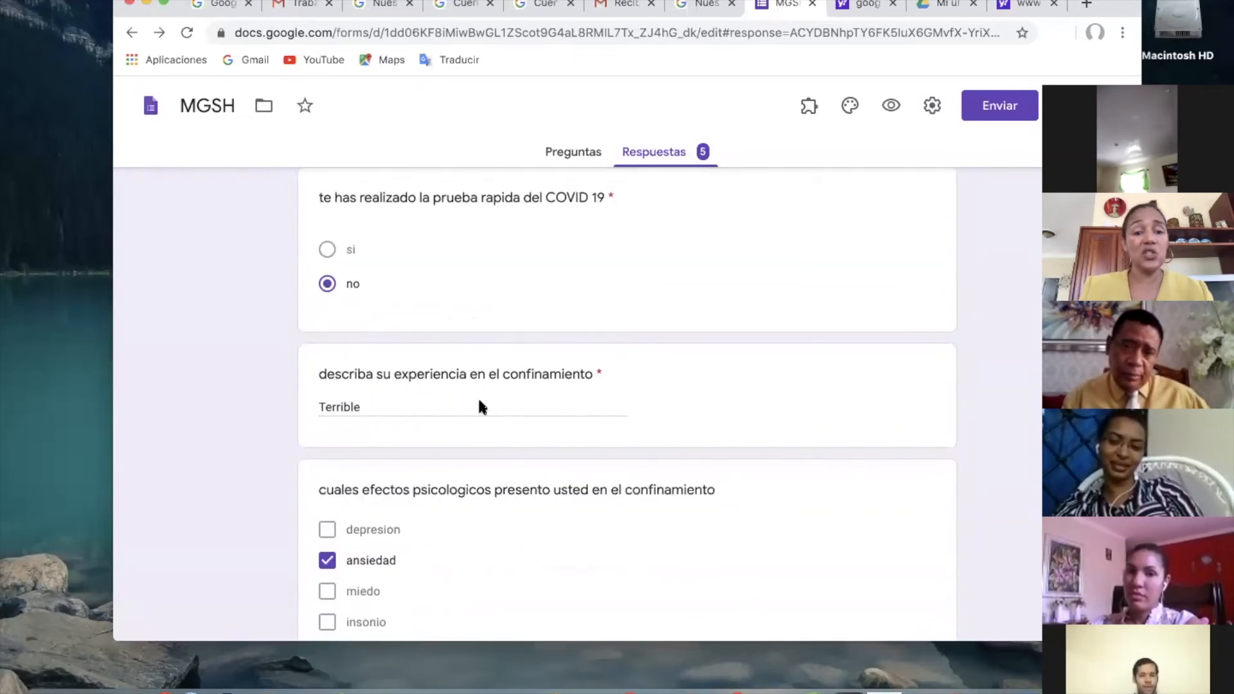
pyautogui.scroll(-3, 455, 446)
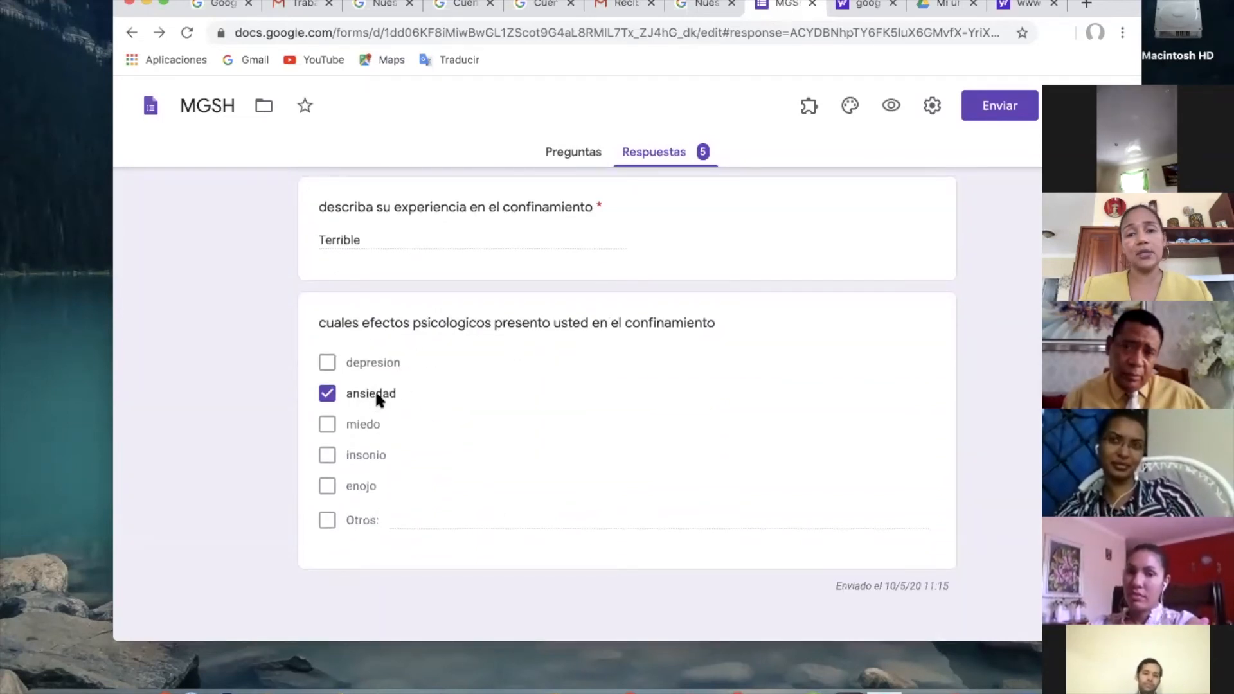
# Switch the responses to the summary view and look over the respondents and the answer charts.
pyautogui.scroll(15, 376, 390)
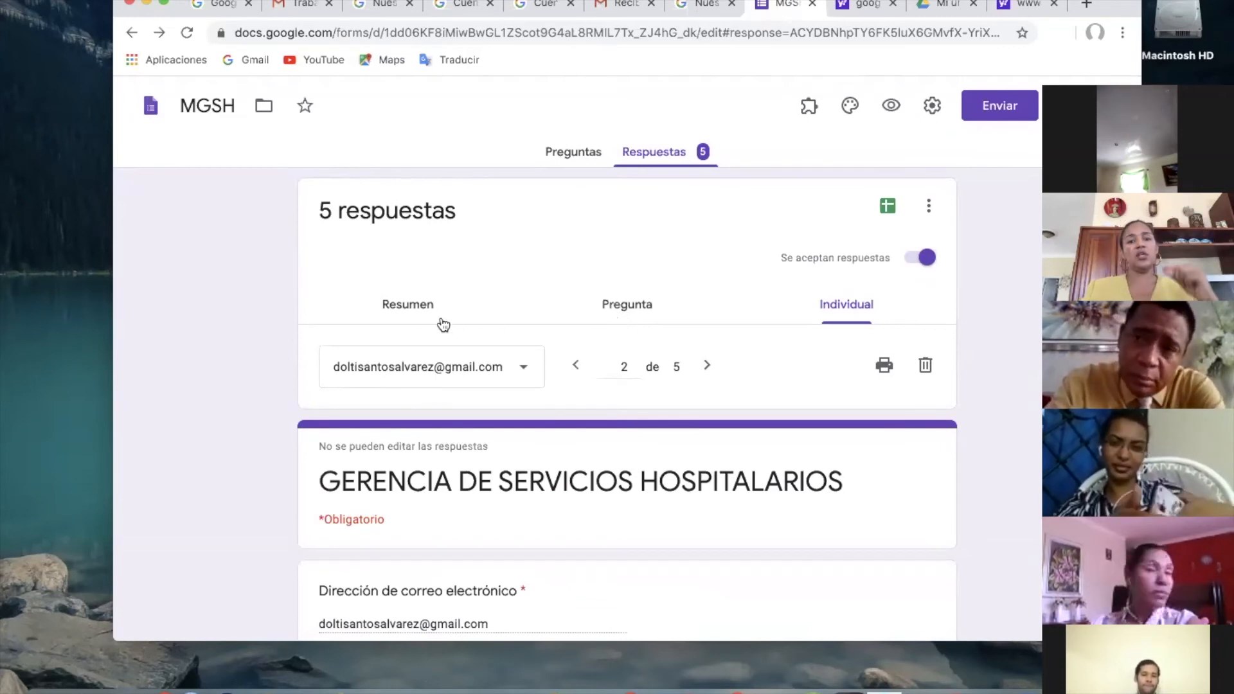
pyautogui.click(423, 308)
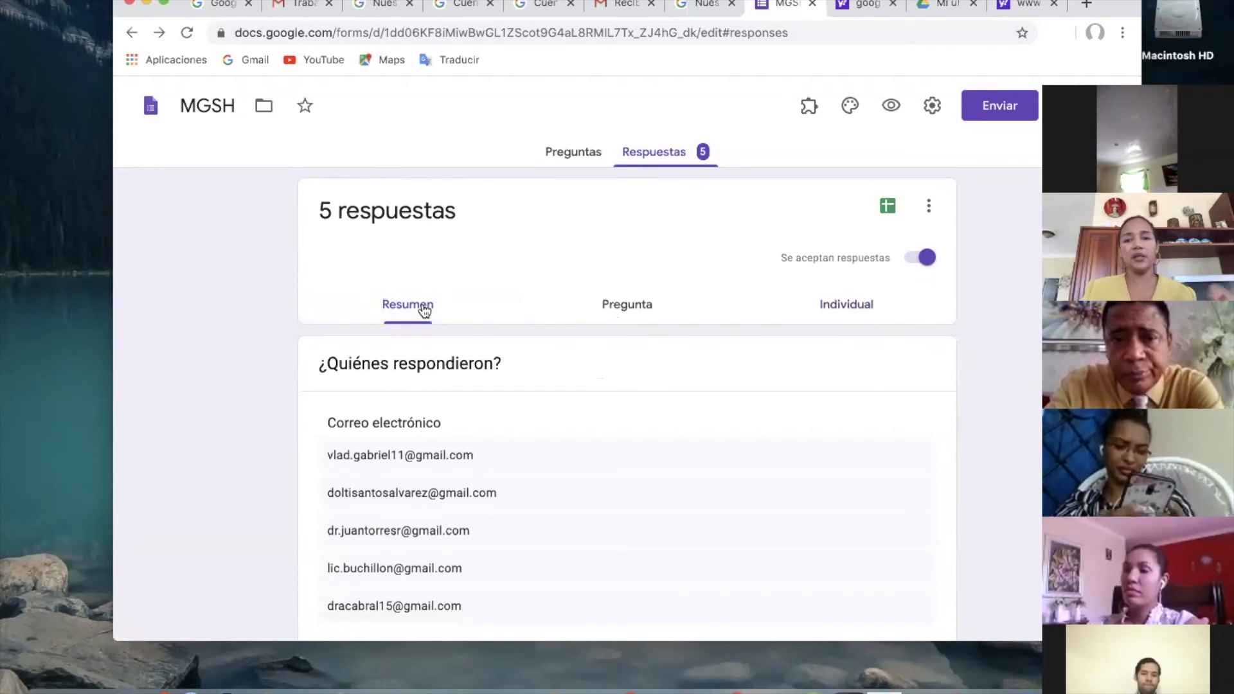
pyautogui.scroll(-8, 424, 309)
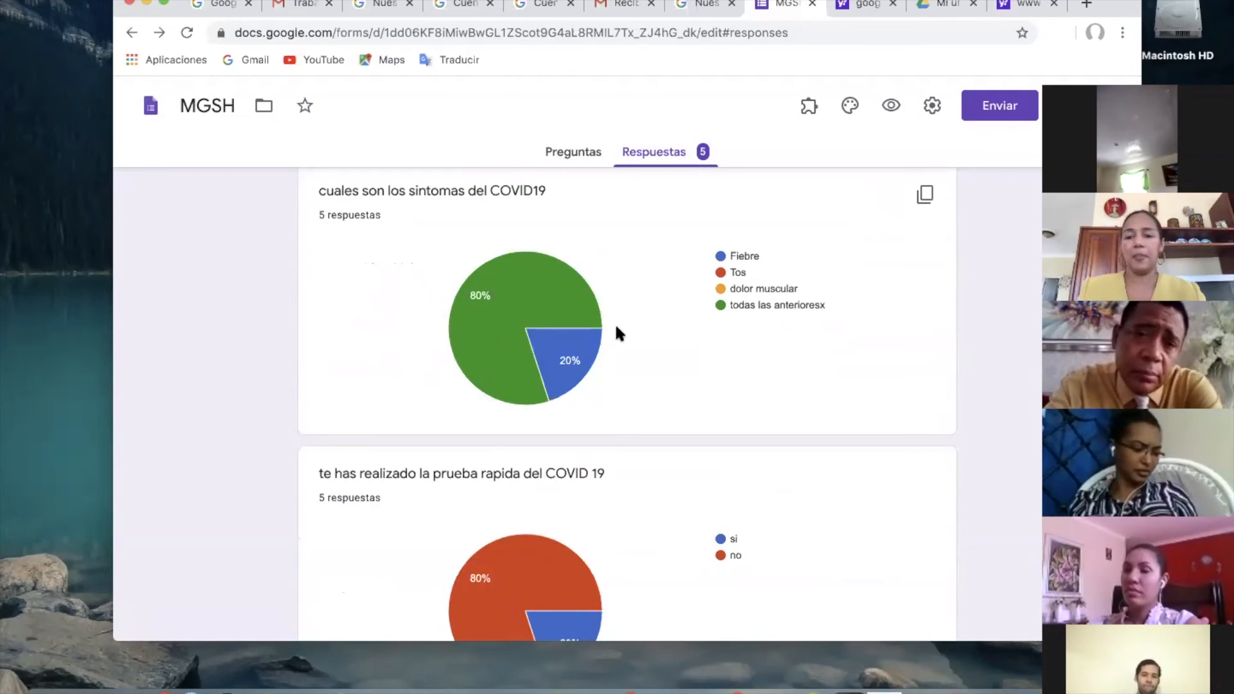
pyautogui.scroll(10, 614, 323)
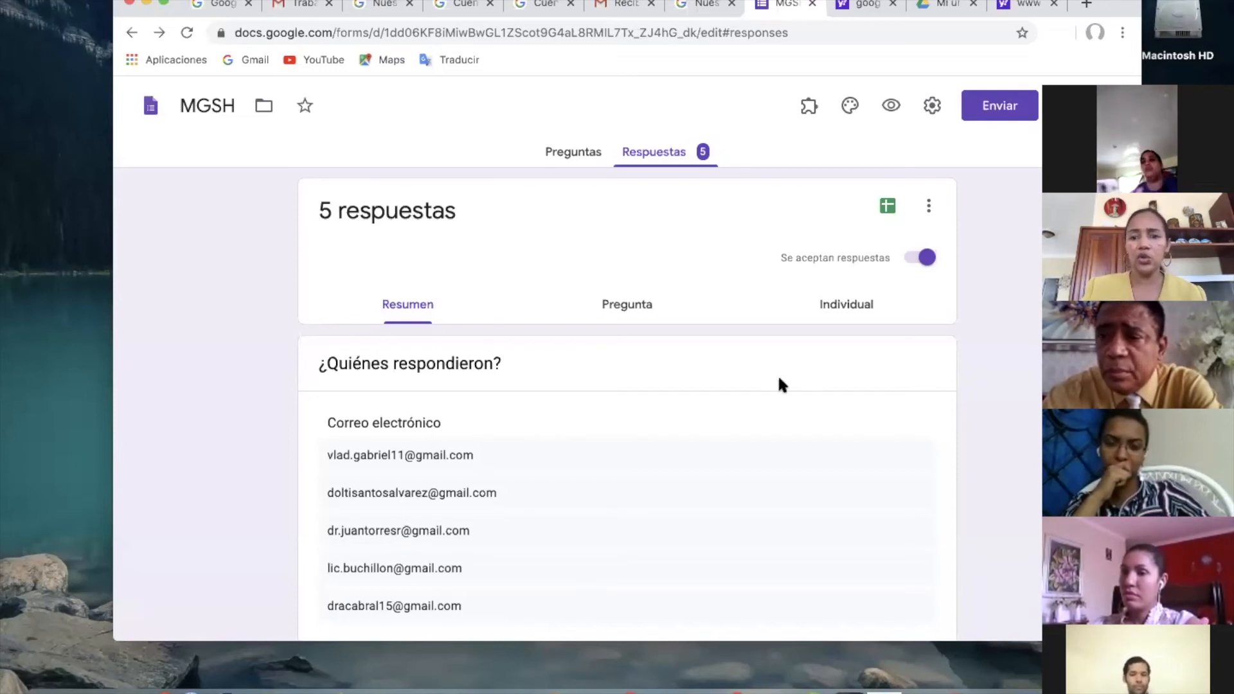
pyautogui.scroll(-3, 779, 379)
pyautogui.scroll(2, 778, 379)
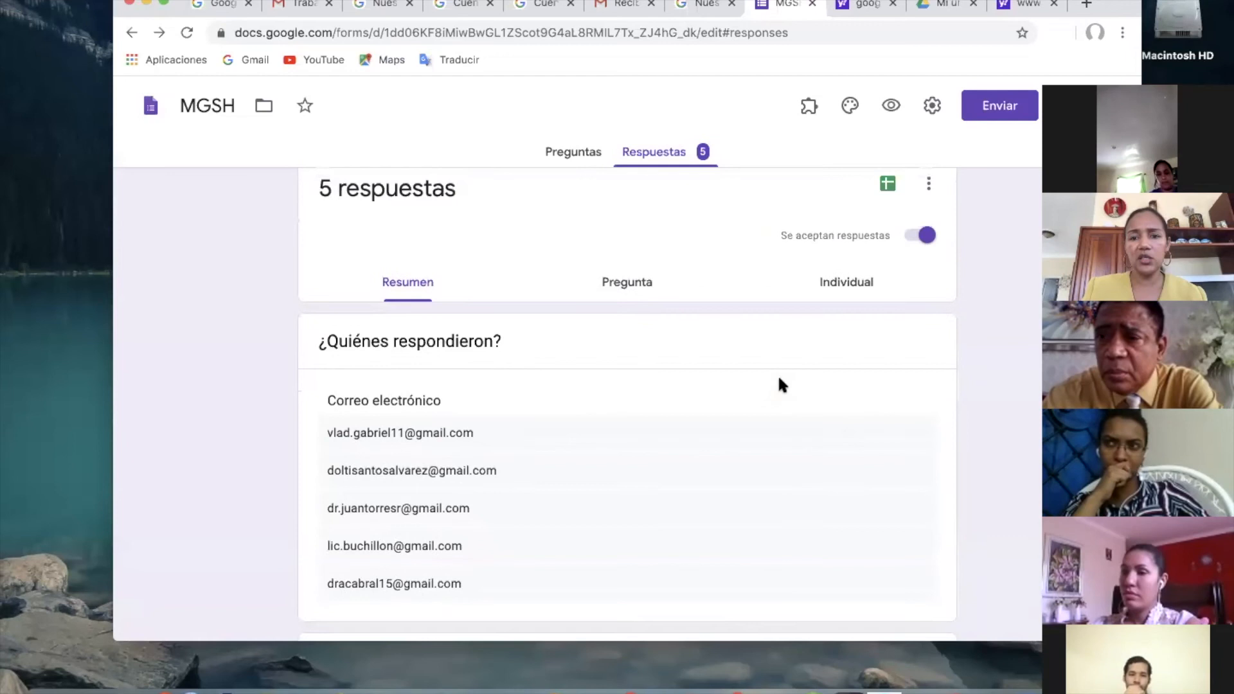
# Delete the second respondent's individual response and check the list of remaining respondents.
pyautogui.click(839, 296)
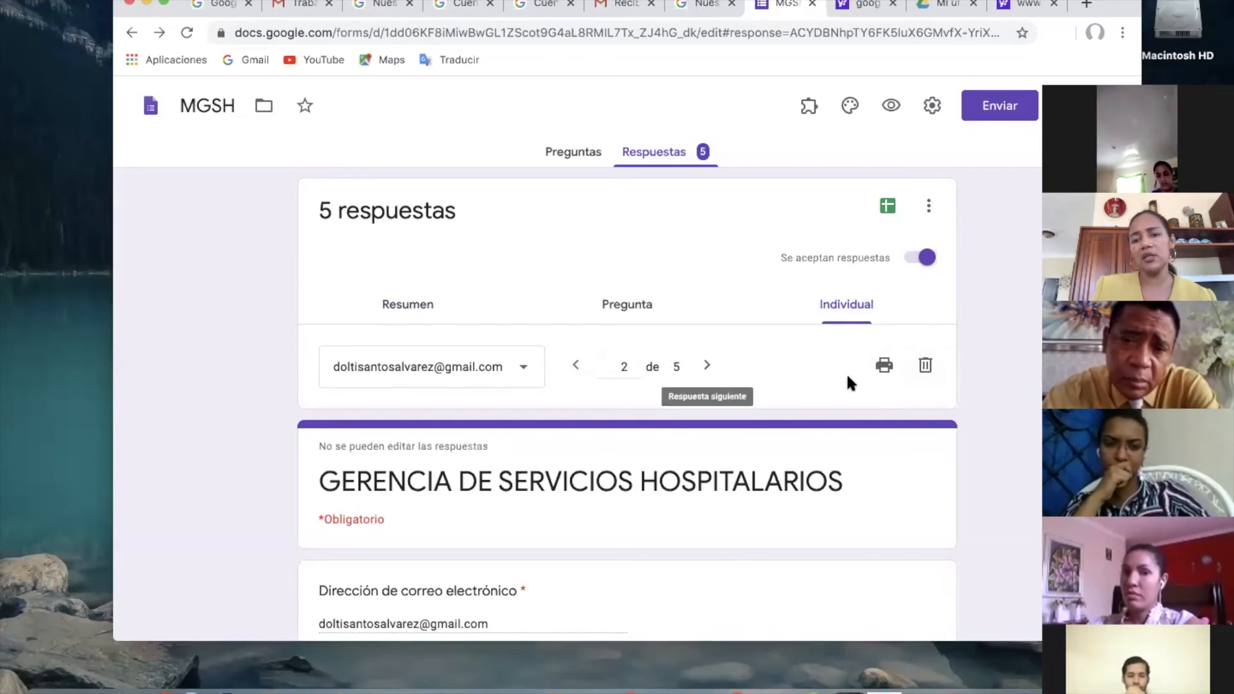
pyautogui.click(926, 365)
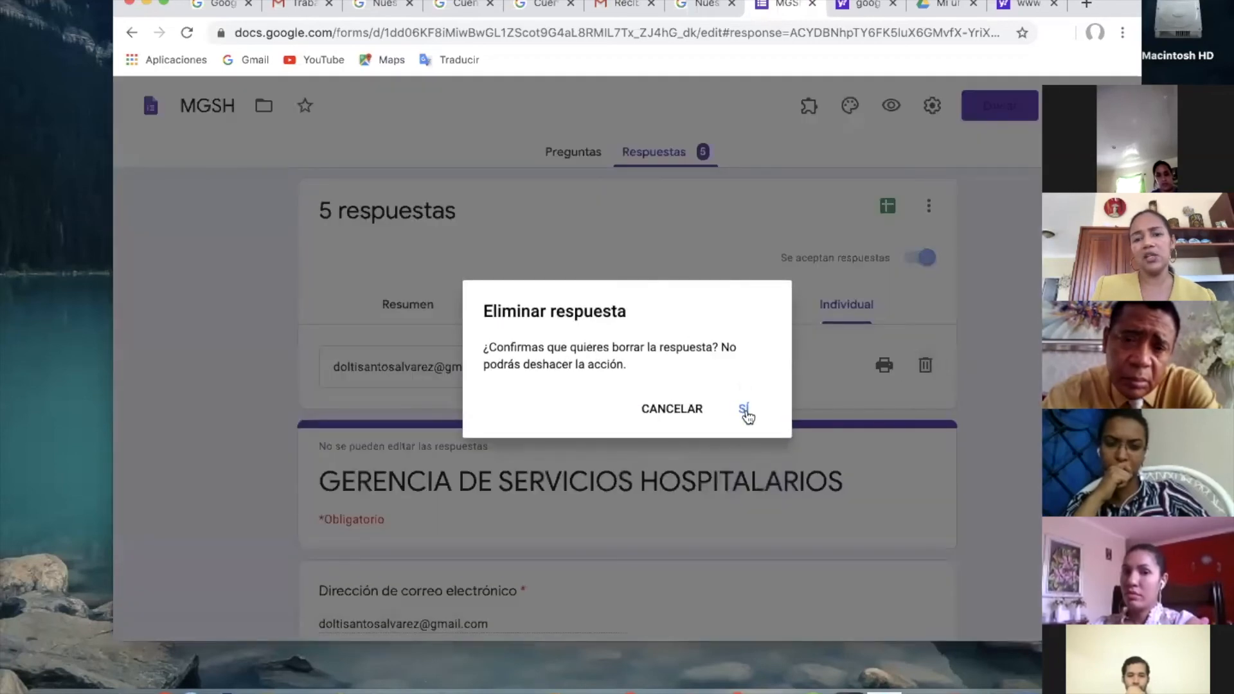
pyautogui.click(744, 411)
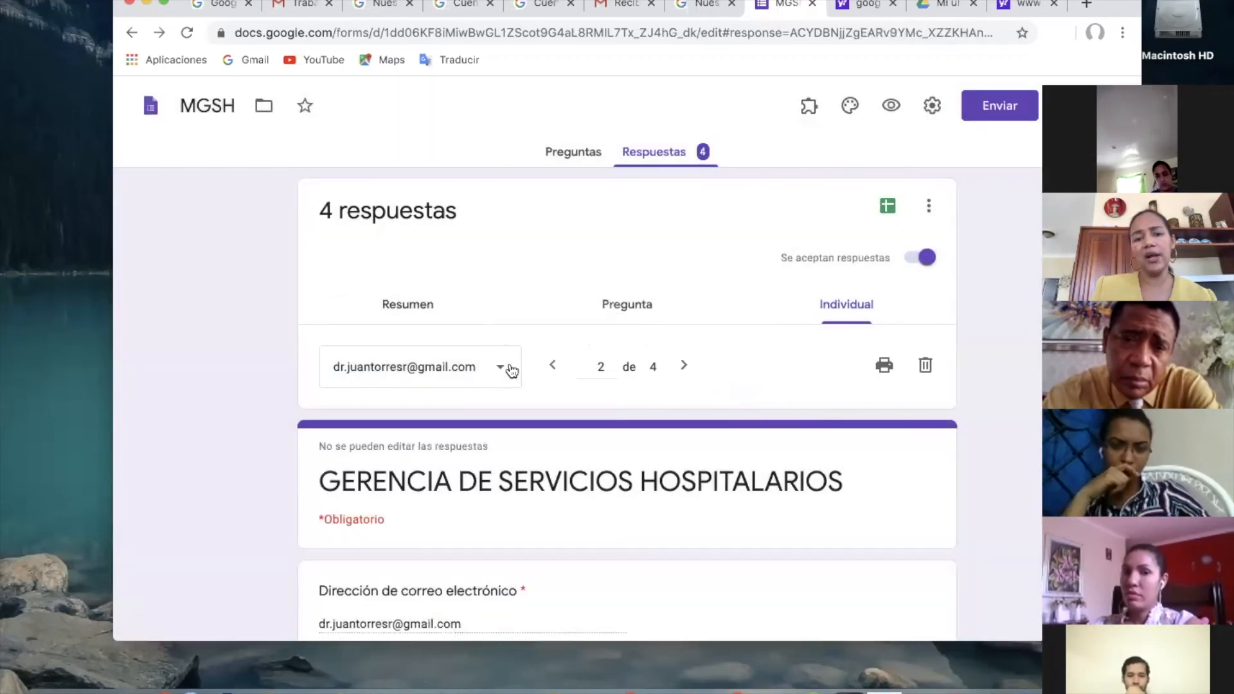
pyautogui.click(510, 370)
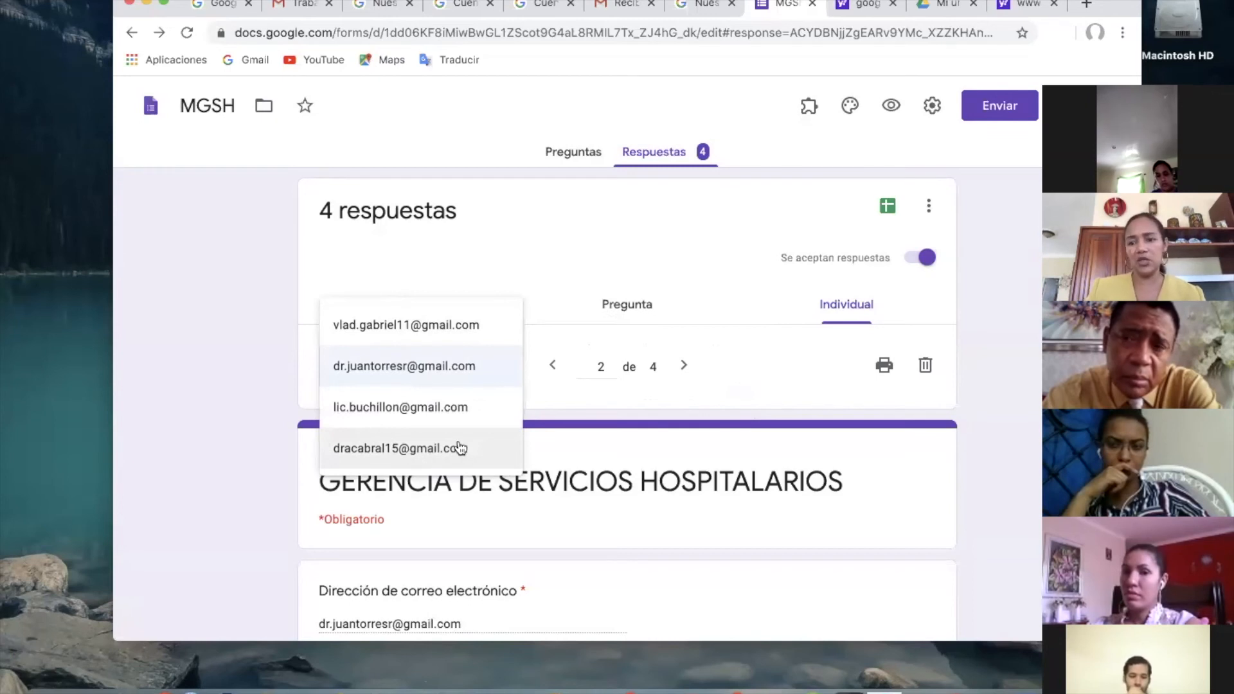
pyautogui.click(558, 302)
# Return to the response summary and examine the COVID19 symptoms chart.
pyautogui.click(435, 300)
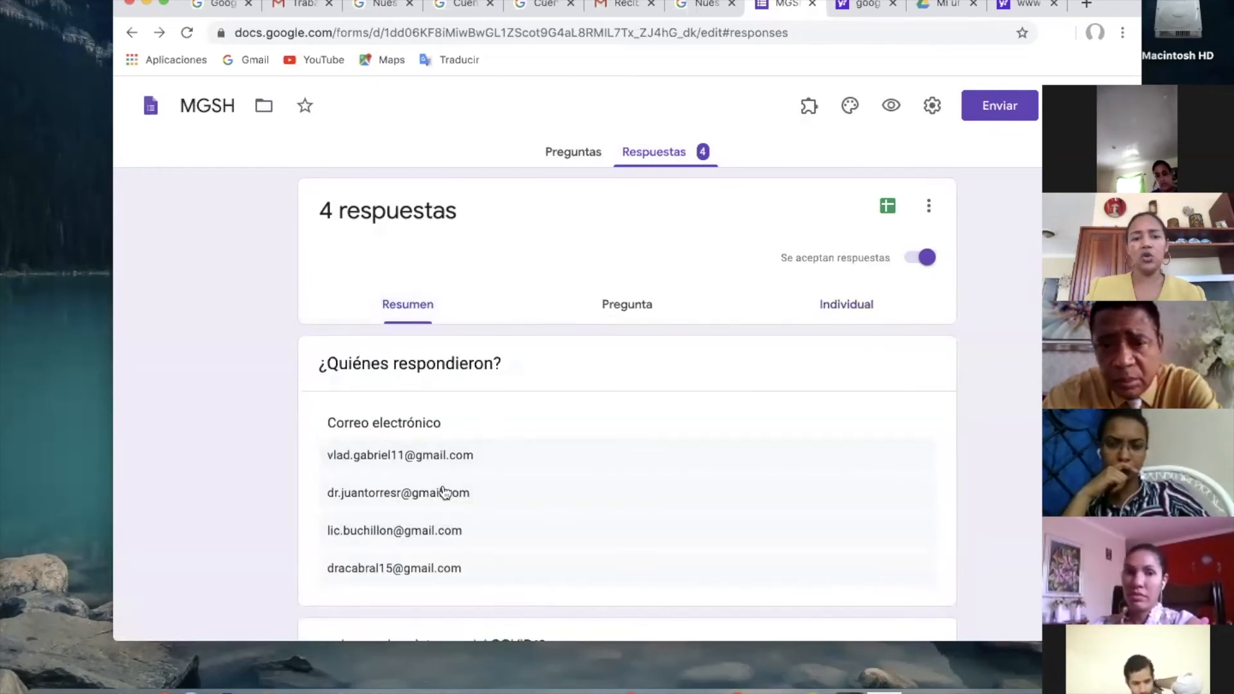
pyautogui.scroll(-5, 446, 540)
pyautogui.scroll(-1, 445, 534)
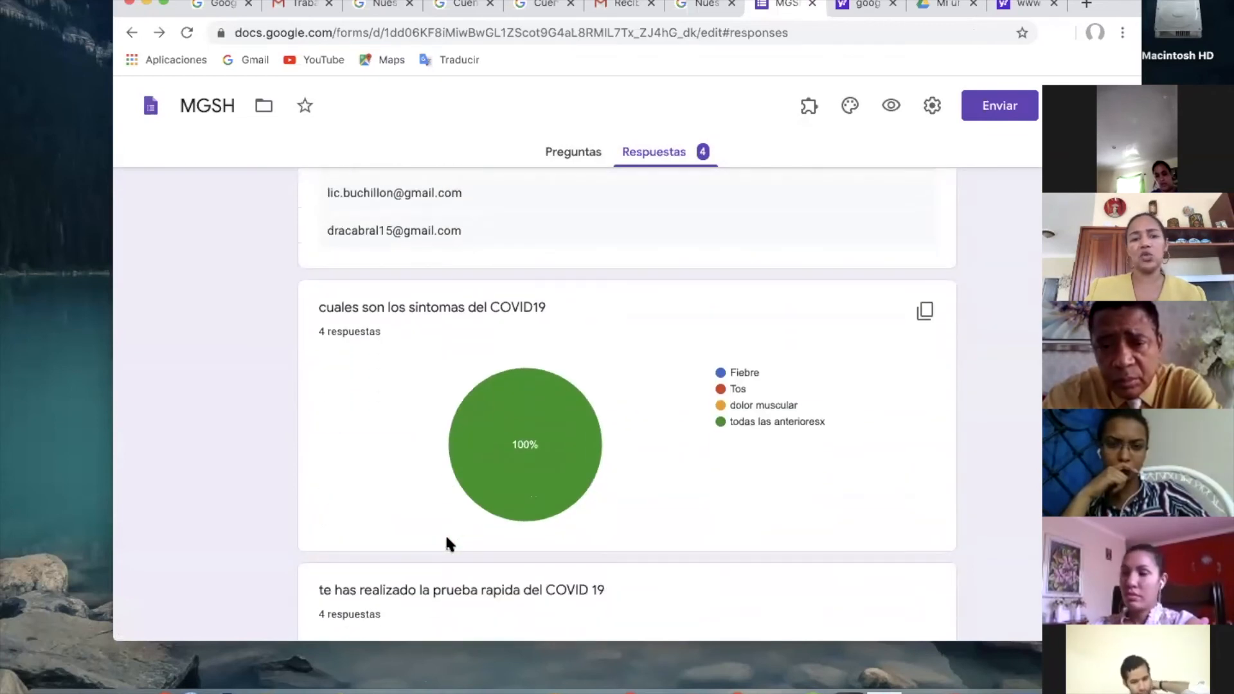
pyautogui.moveTo(492, 450)
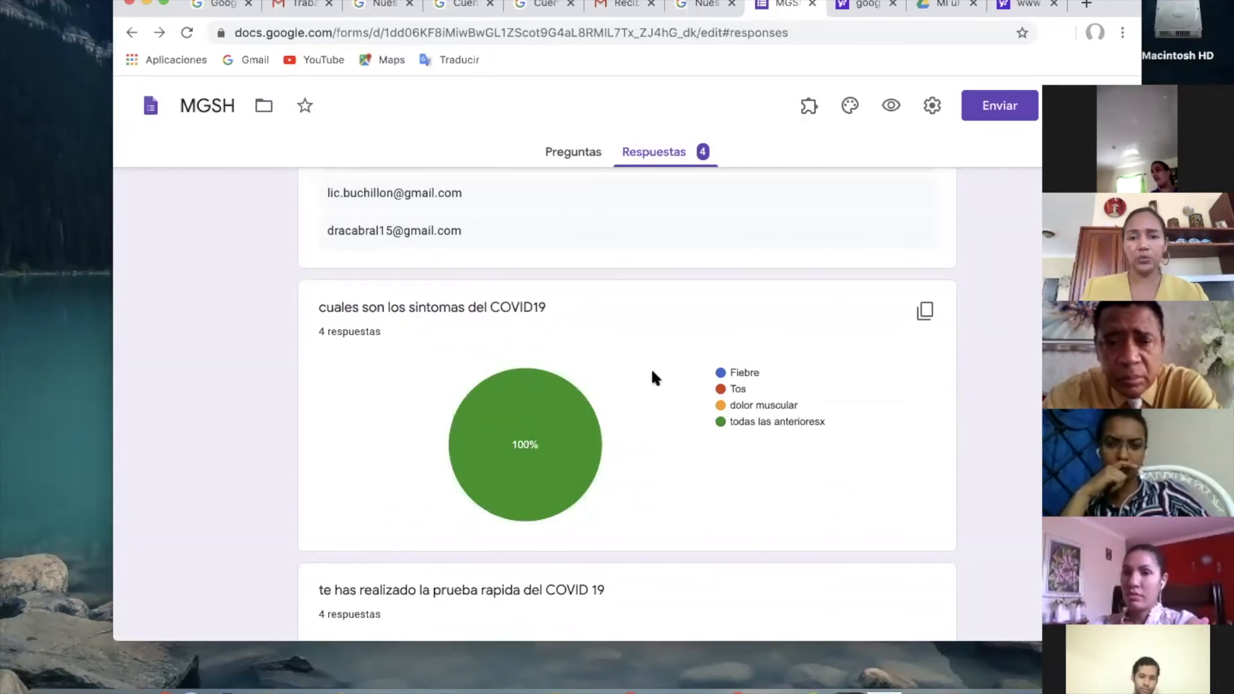
pyautogui.scroll(5, 650, 371)
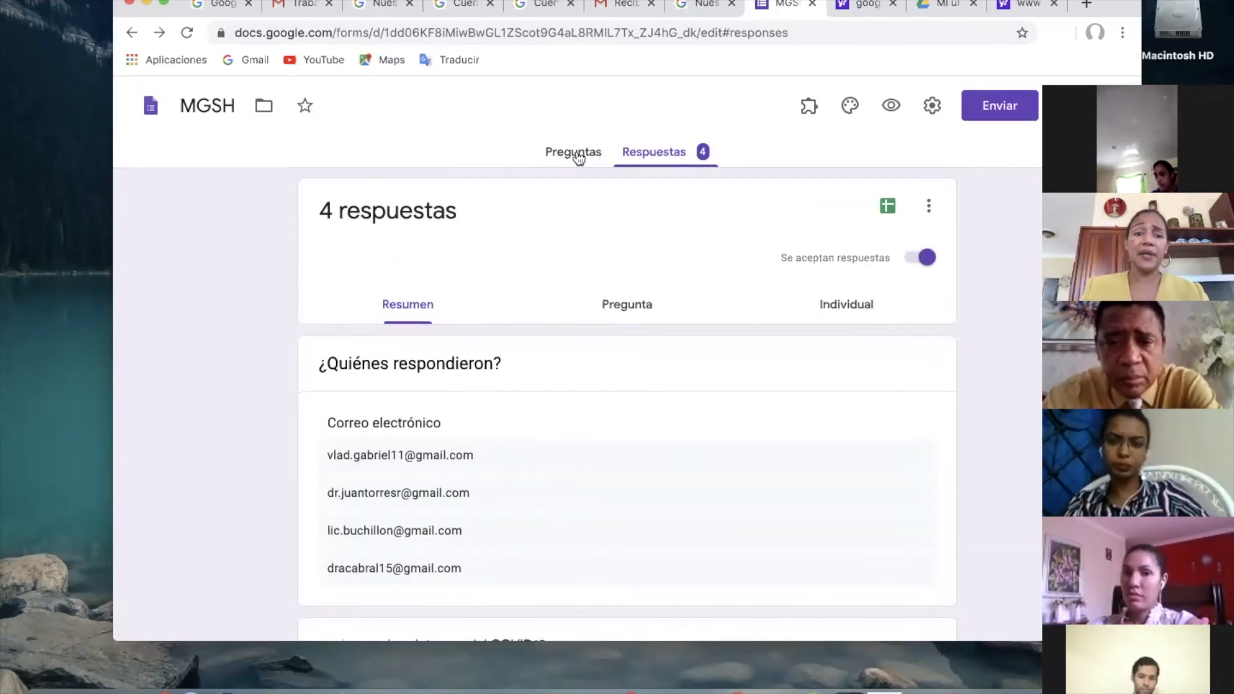
# Review the form's general settings for e-mail collection, response limit and respondent permissions, then close them without saving.
pyautogui.click(575, 154)
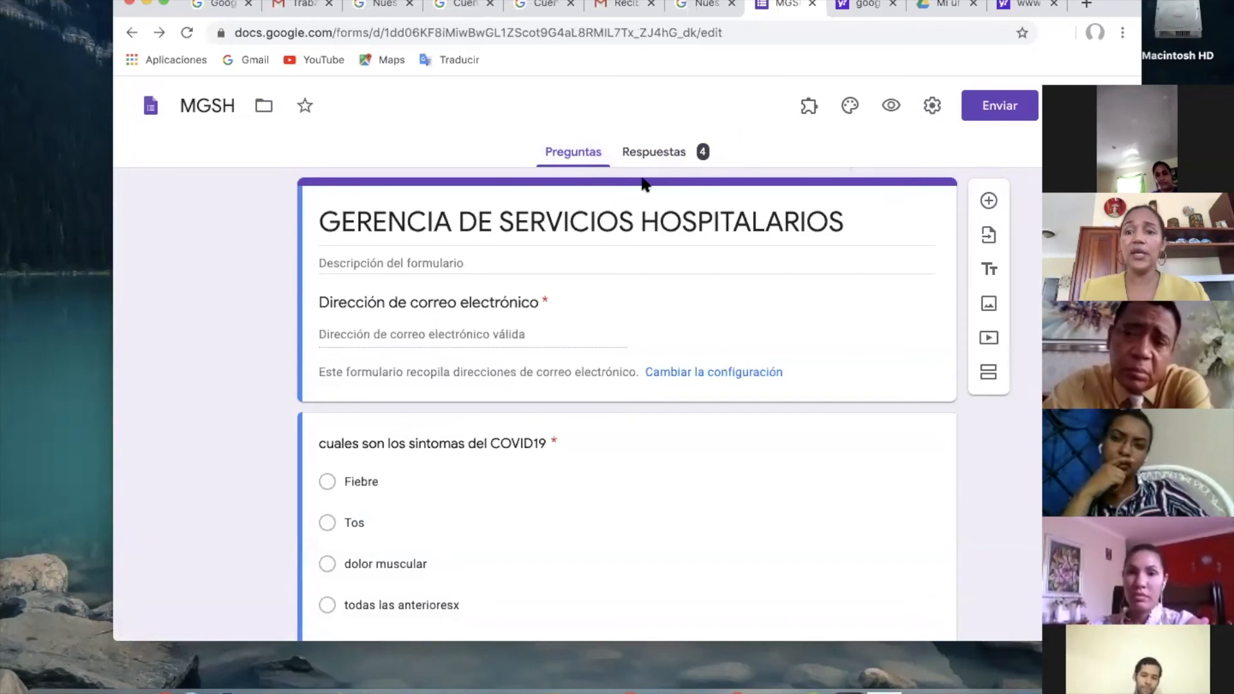
pyautogui.click(931, 107)
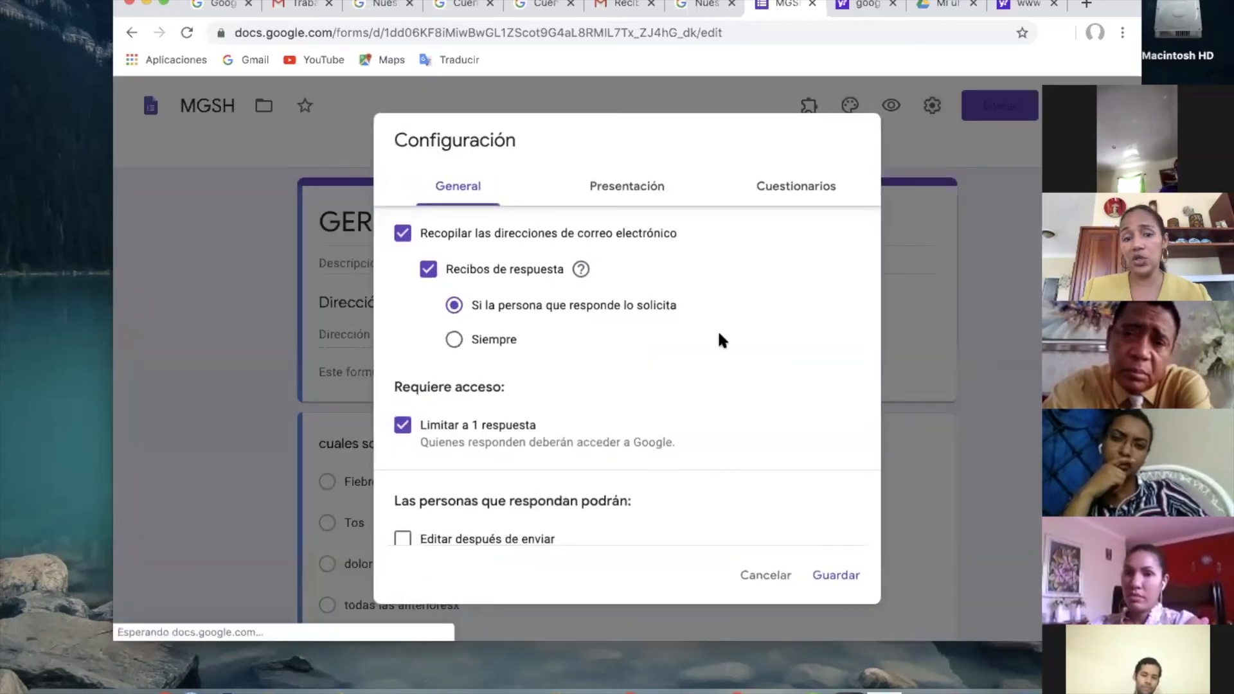
pyautogui.scroll(-2, 421, 504)
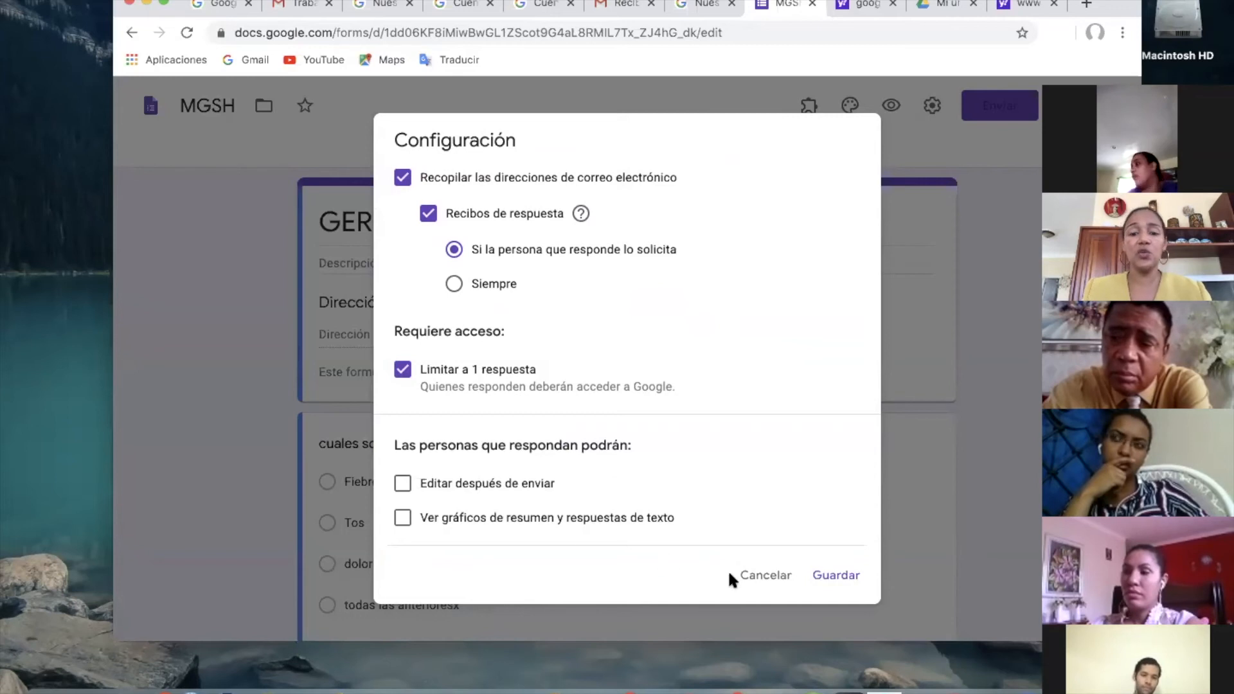
pyautogui.click(760, 582)
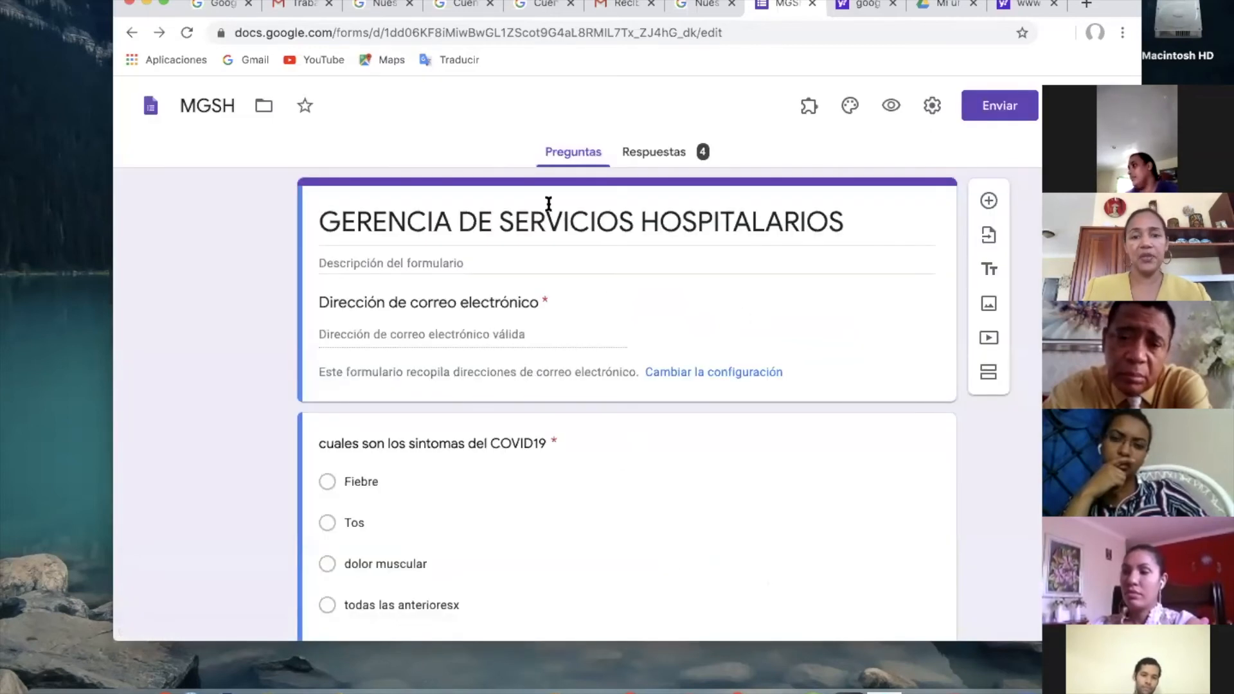
# Look through the form's questions from the header to the psychological effects question and back.
pyautogui.scroll(-5, 630, 289)
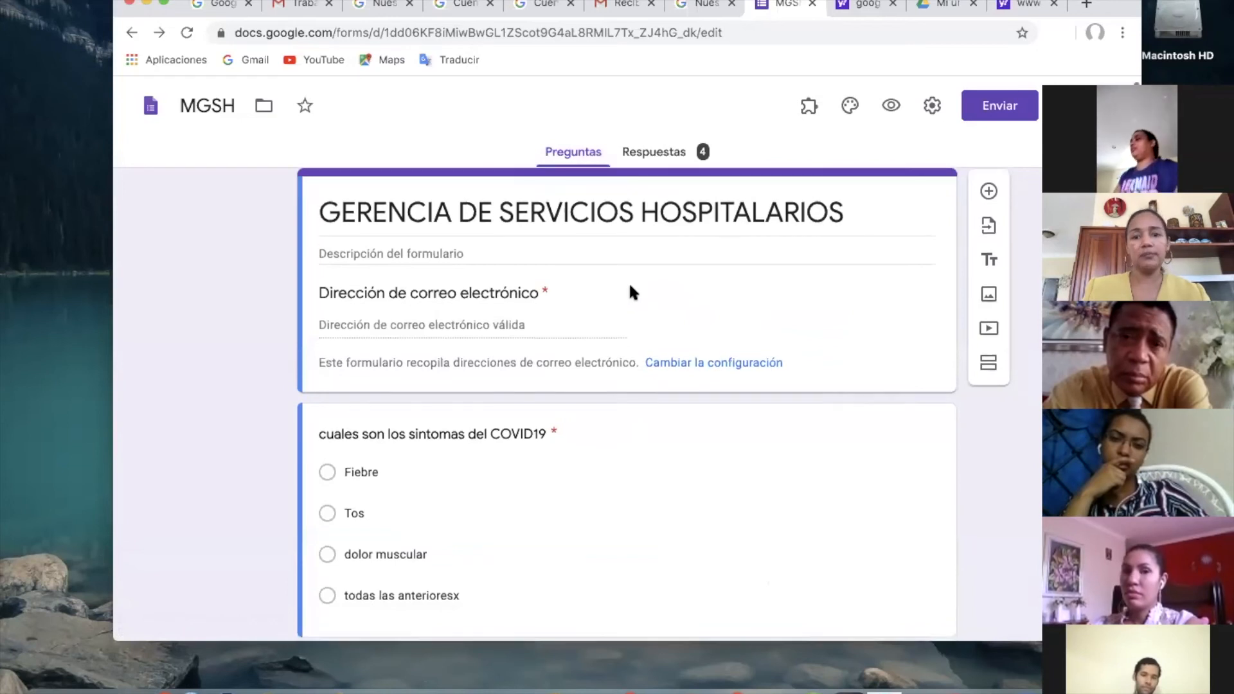
pyautogui.scroll(-7, 631, 291)
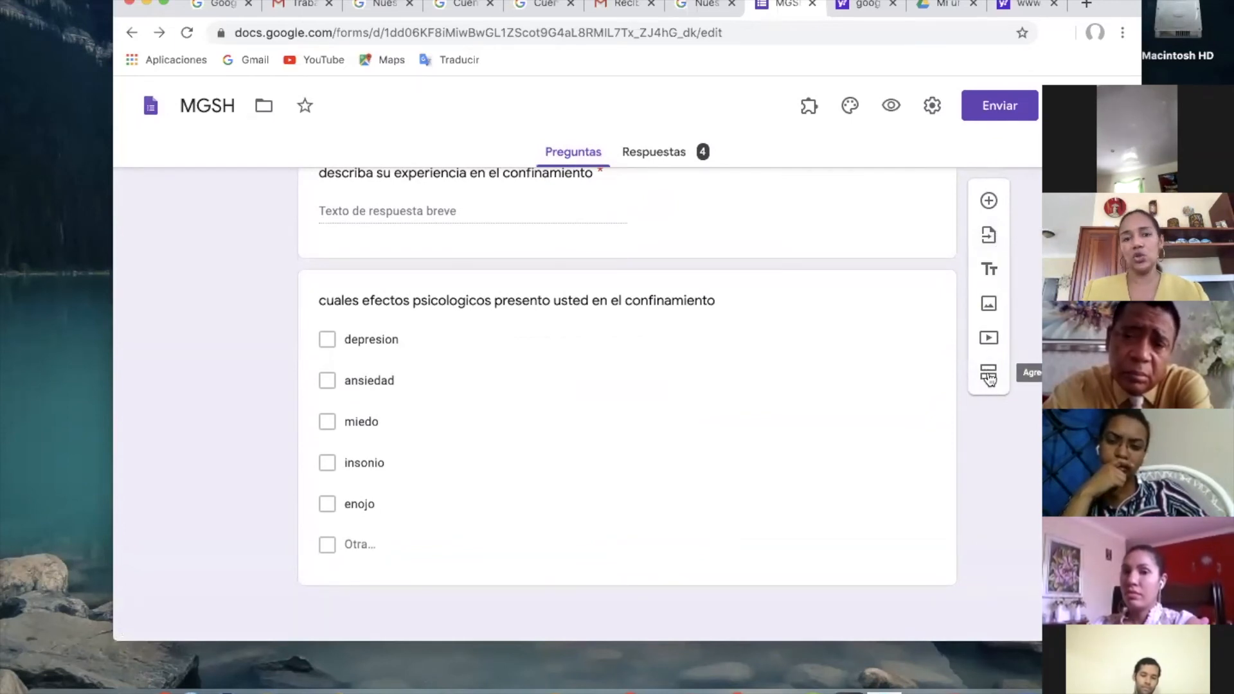
pyautogui.scroll(4, 750, 374)
pyautogui.scroll(6, 751, 376)
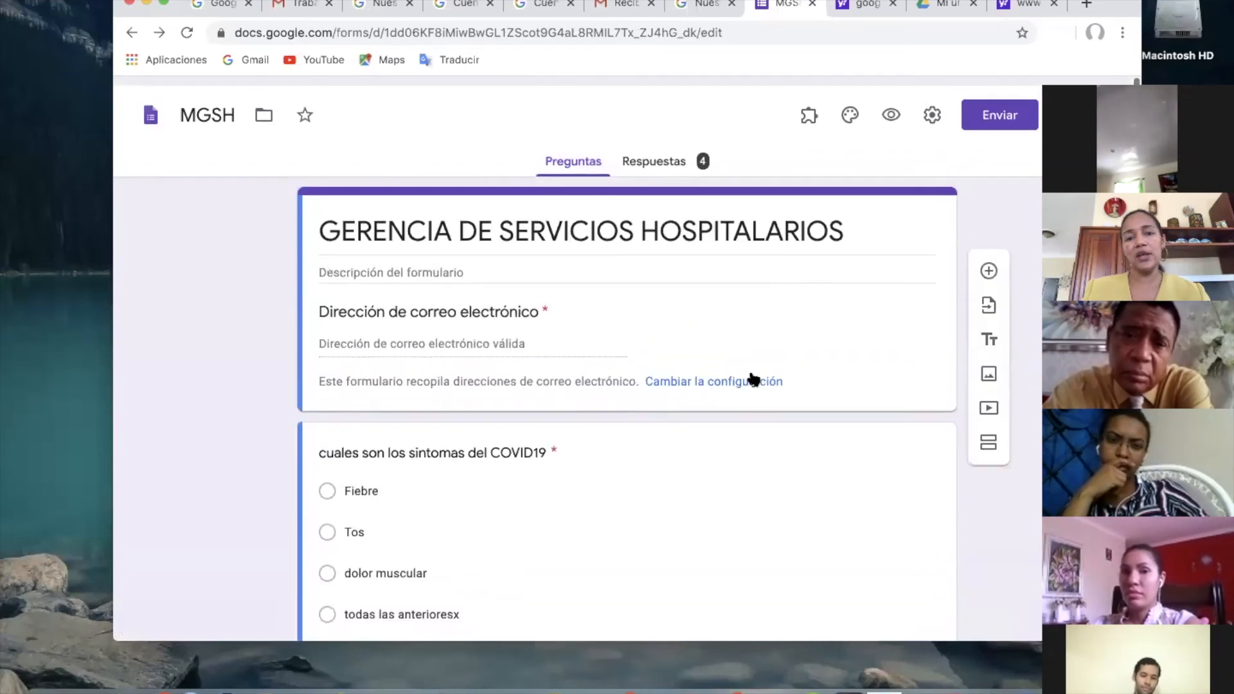
pyautogui.scroll(-4, 620, 492)
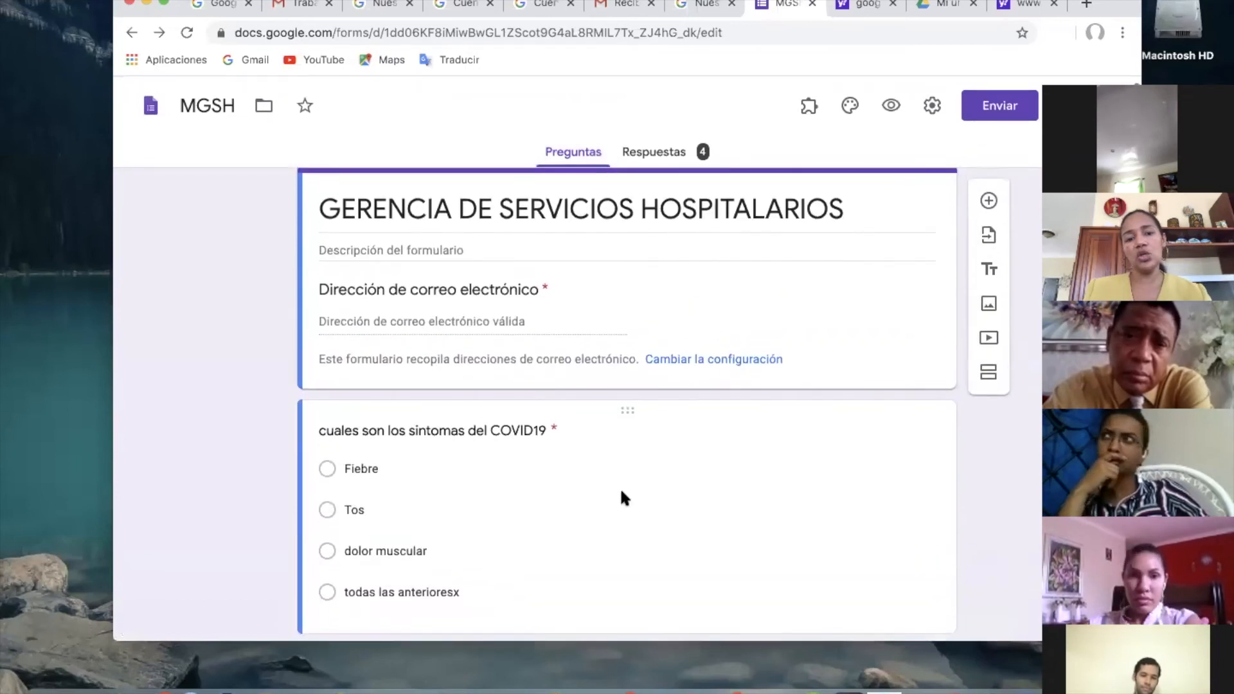
pyautogui.scroll(4, 621, 490)
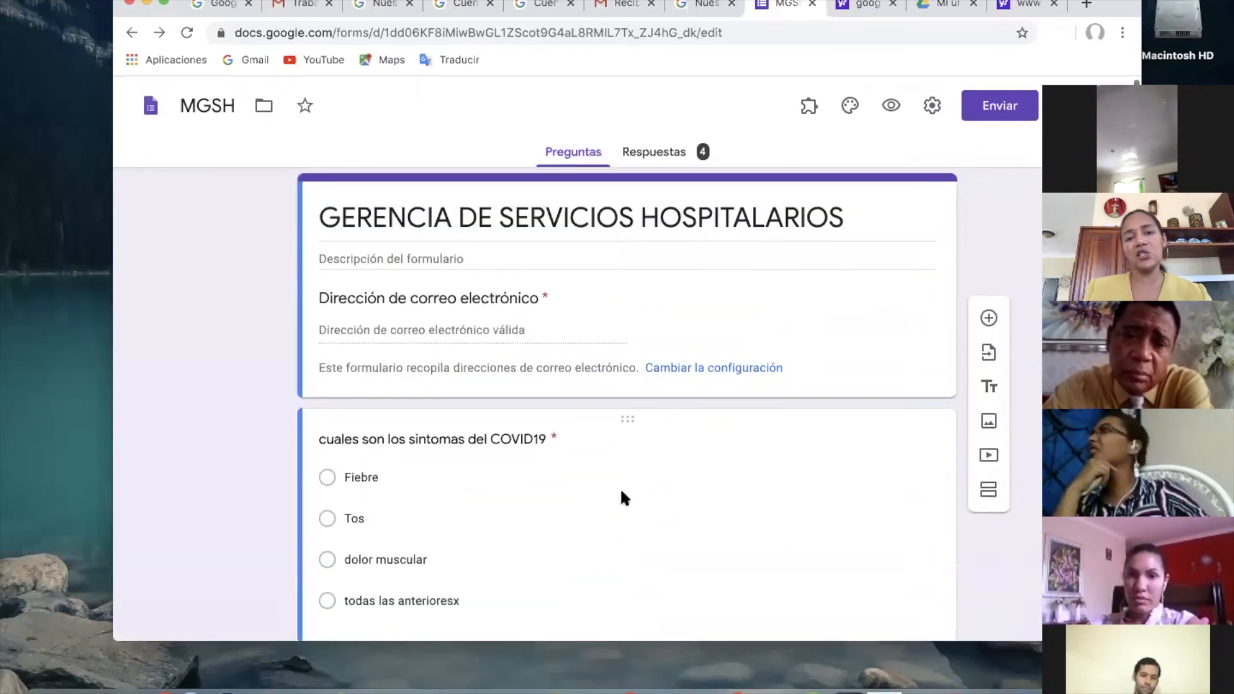
pyautogui.scroll(-3, 620, 489)
pyautogui.scroll(2, 621, 490)
pyautogui.scroll(1, 622, 493)
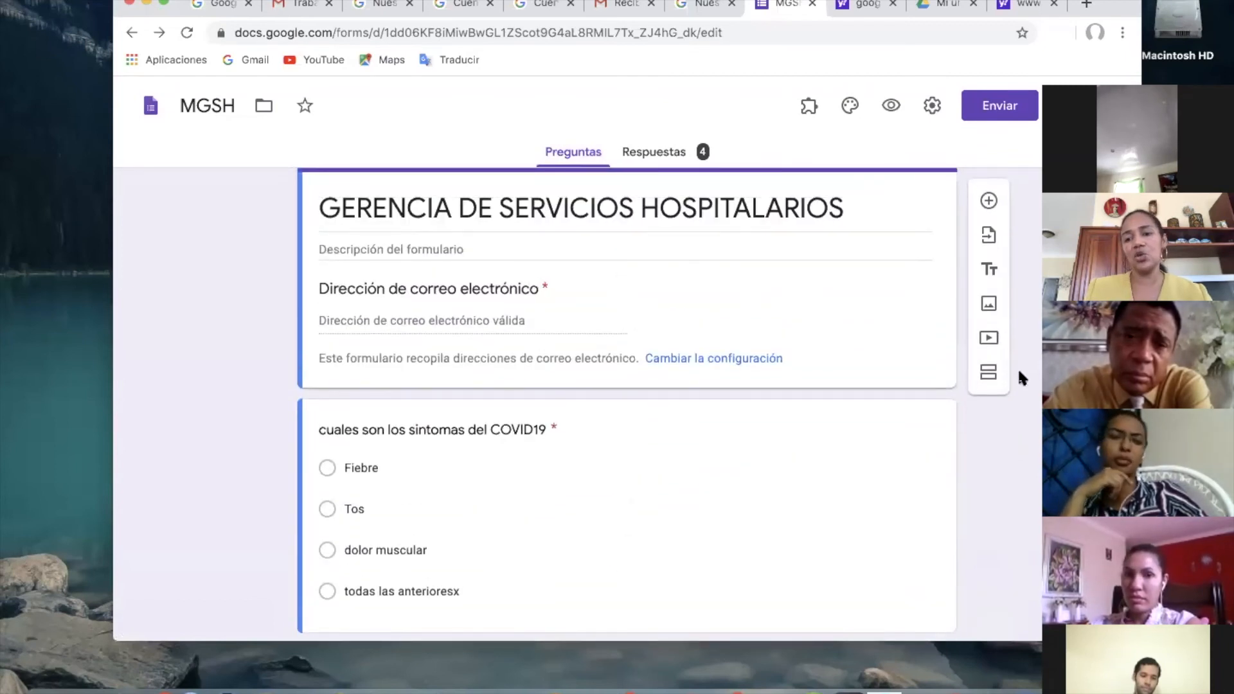
# Add a second section directly below the form header and title it "prueba rapida".
pyautogui.scroll(-10, 995, 384)
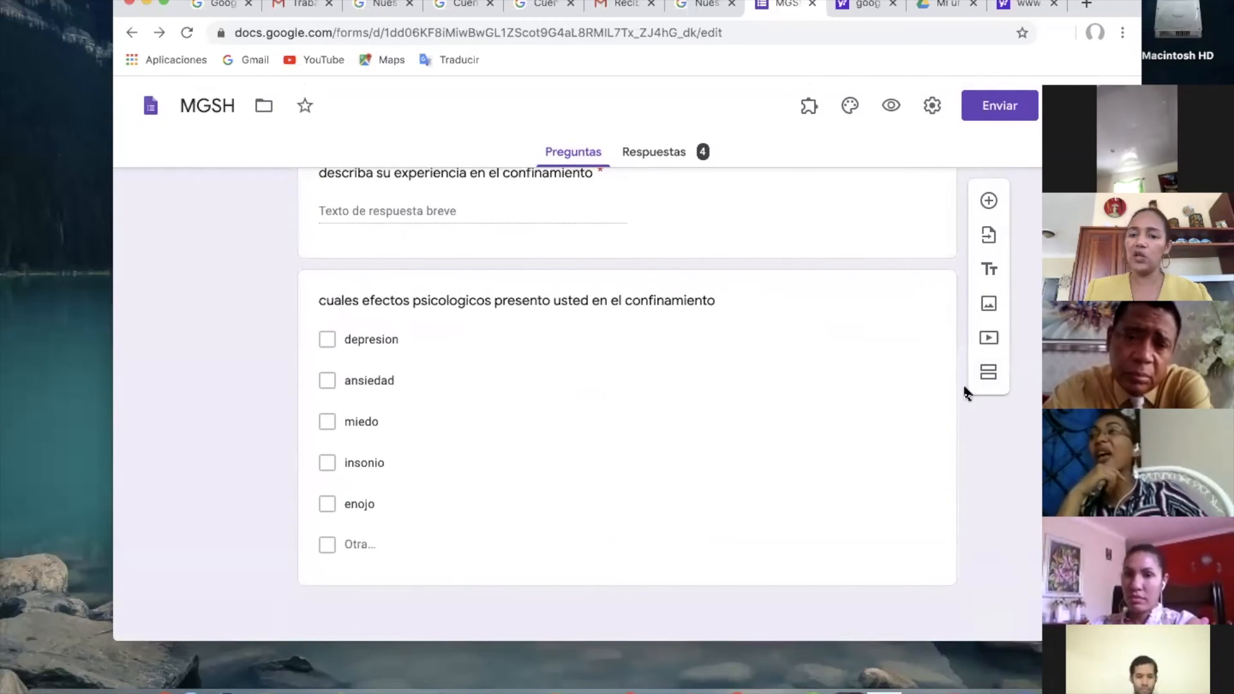
pyautogui.click(990, 378)
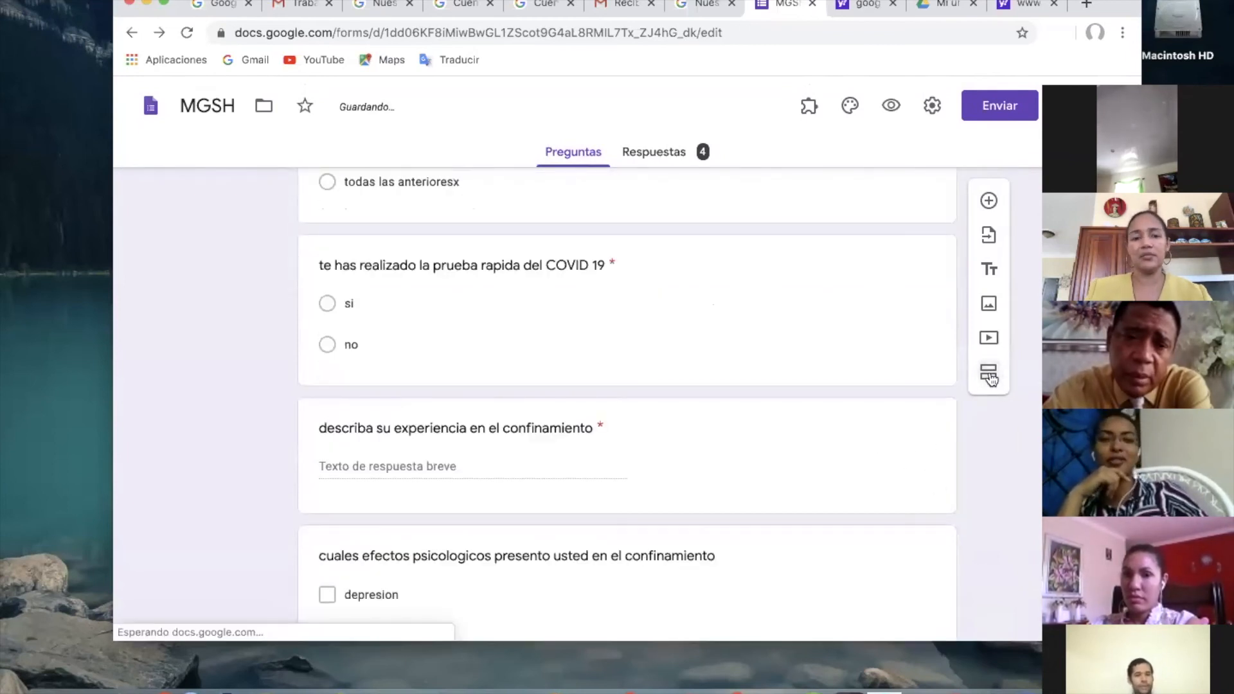
pyautogui.write('prueba rapi')
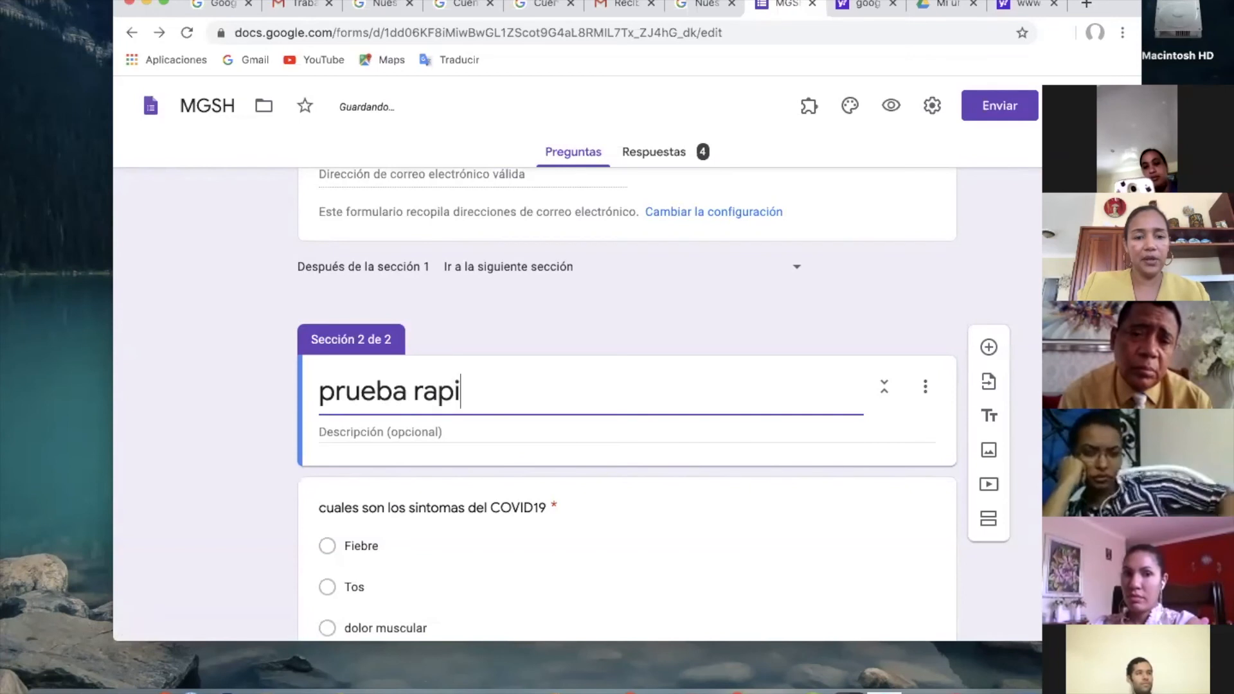
pyautogui.write('da')
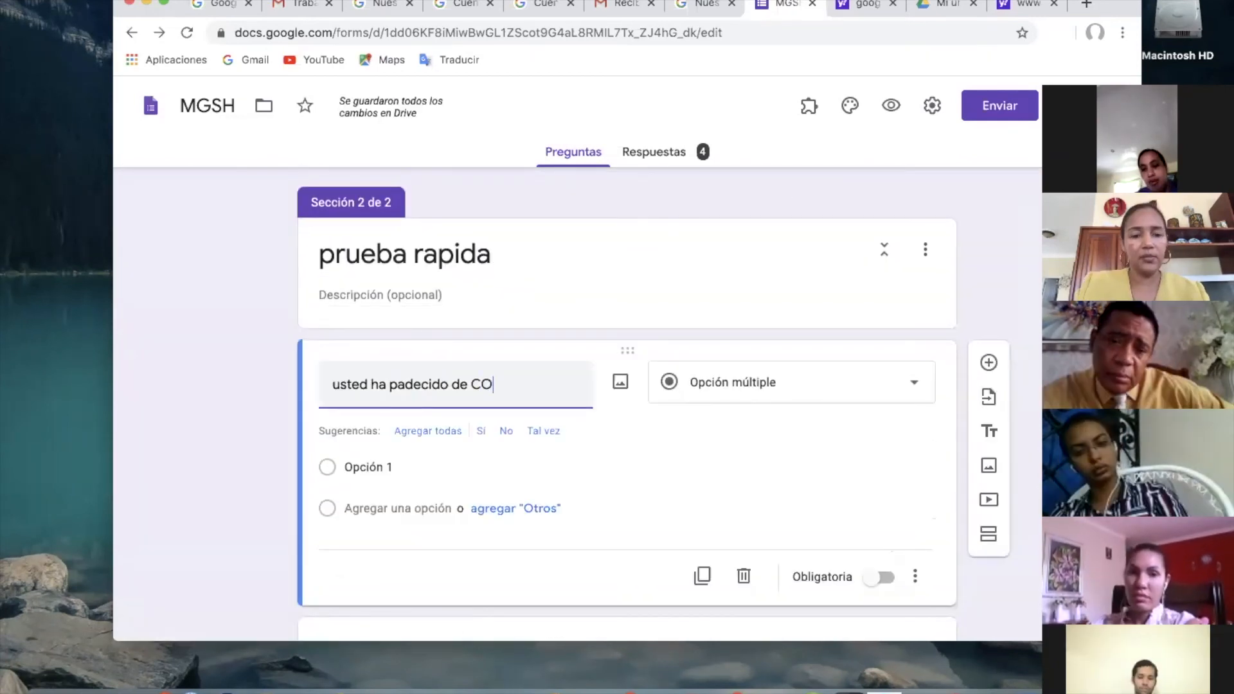
# Add the multiple-choice question "usted ha padecido de COVID" to the prueba rapida section with the options SI and NO.
pyautogui.write('VID')
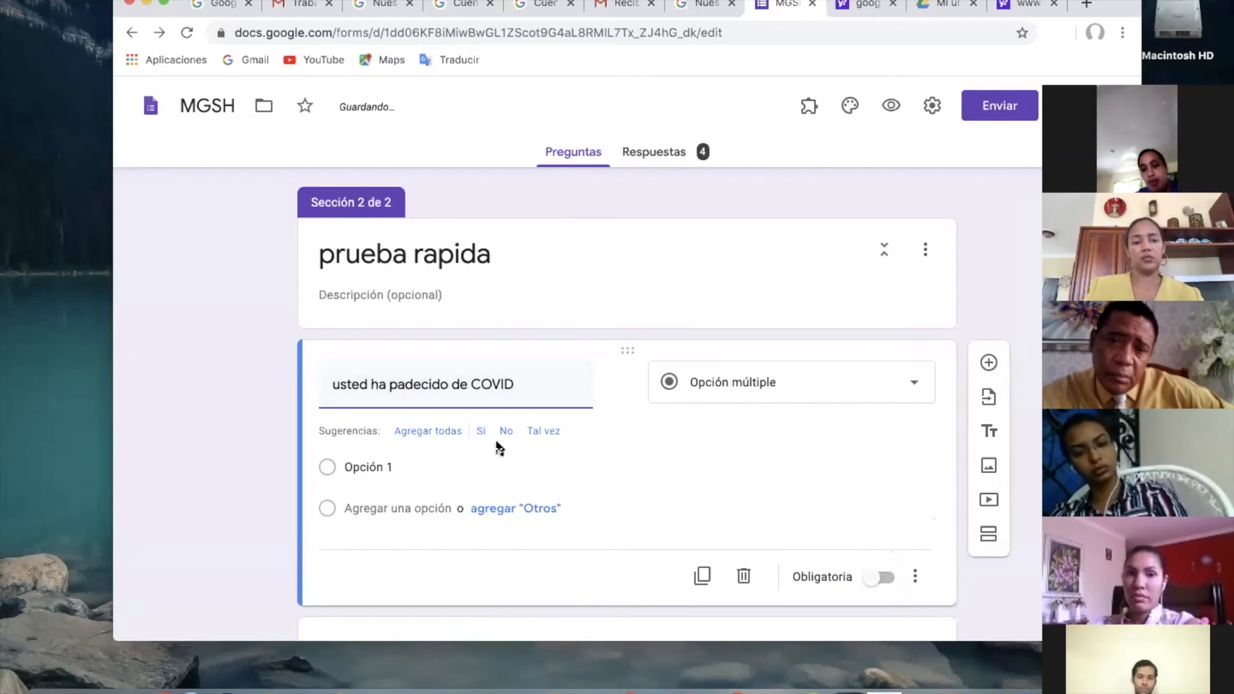
pyautogui.click(358, 469)
pyautogui.write('Si')
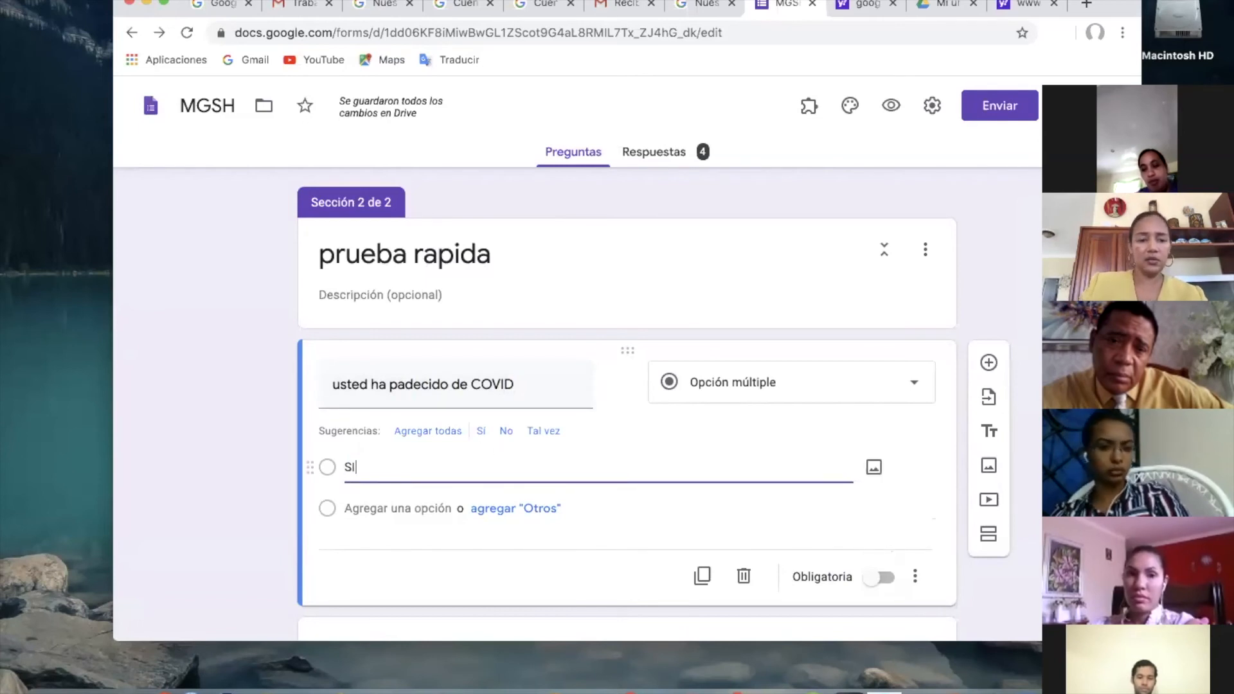
pyautogui.press('Return')
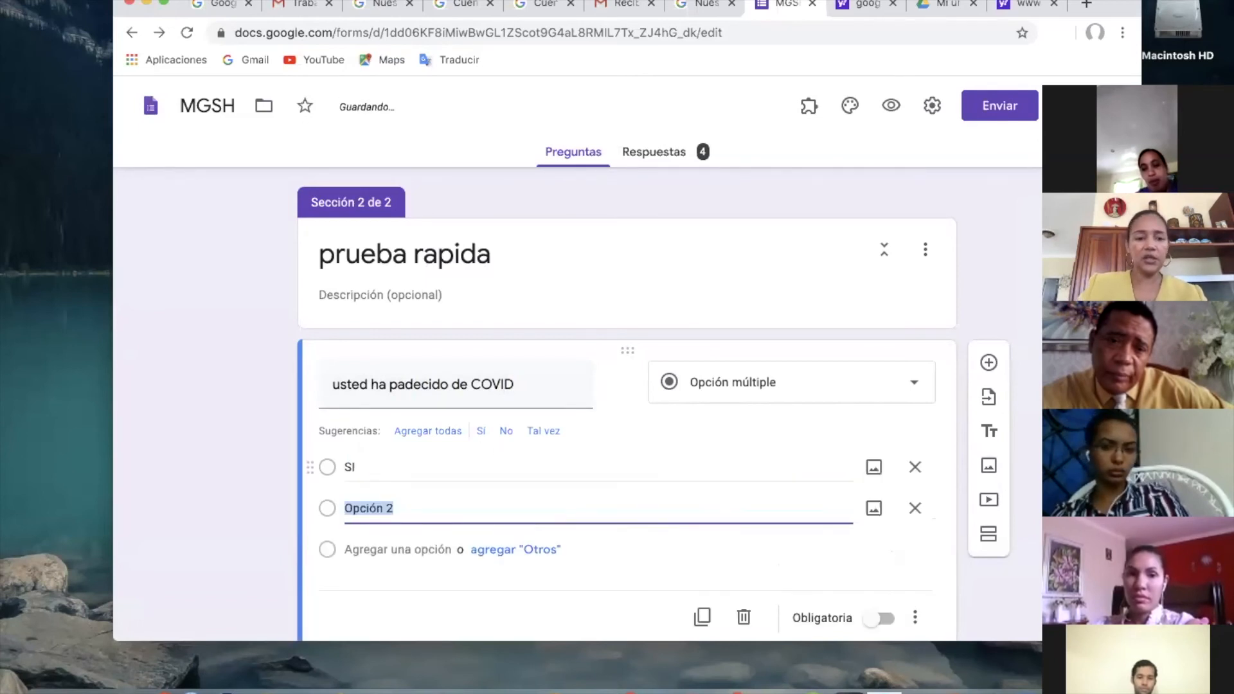
pyautogui.write('NO')
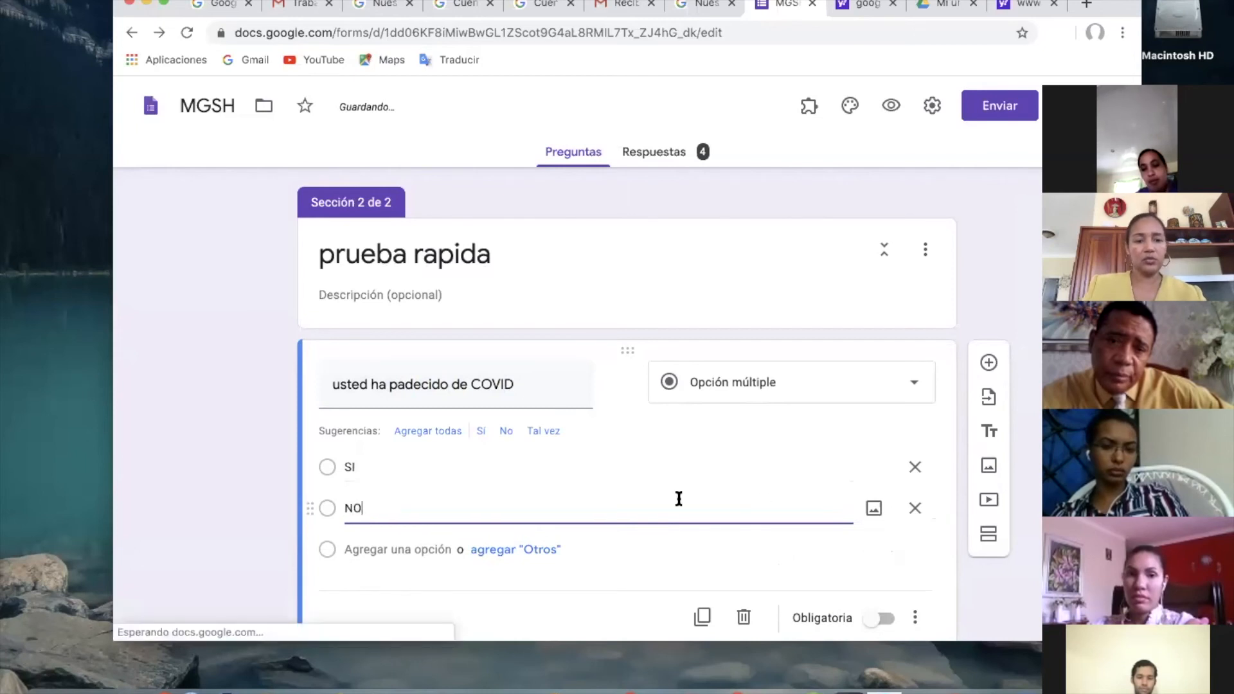
# Add a third section after the psychological effects question and title it "Confinamiento".
pyautogui.scroll(-3, 481, 494)
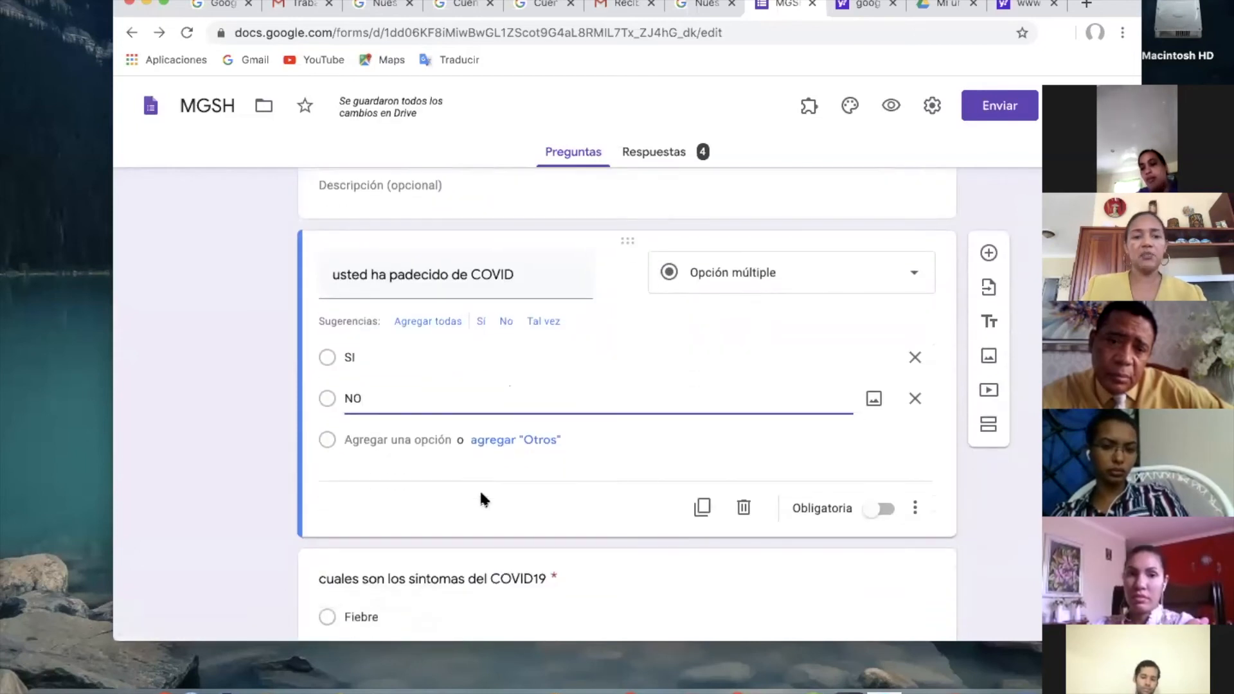
pyautogui.scroll(2, 480, 491)
pyautogui.scroll(-4, 481, 492)
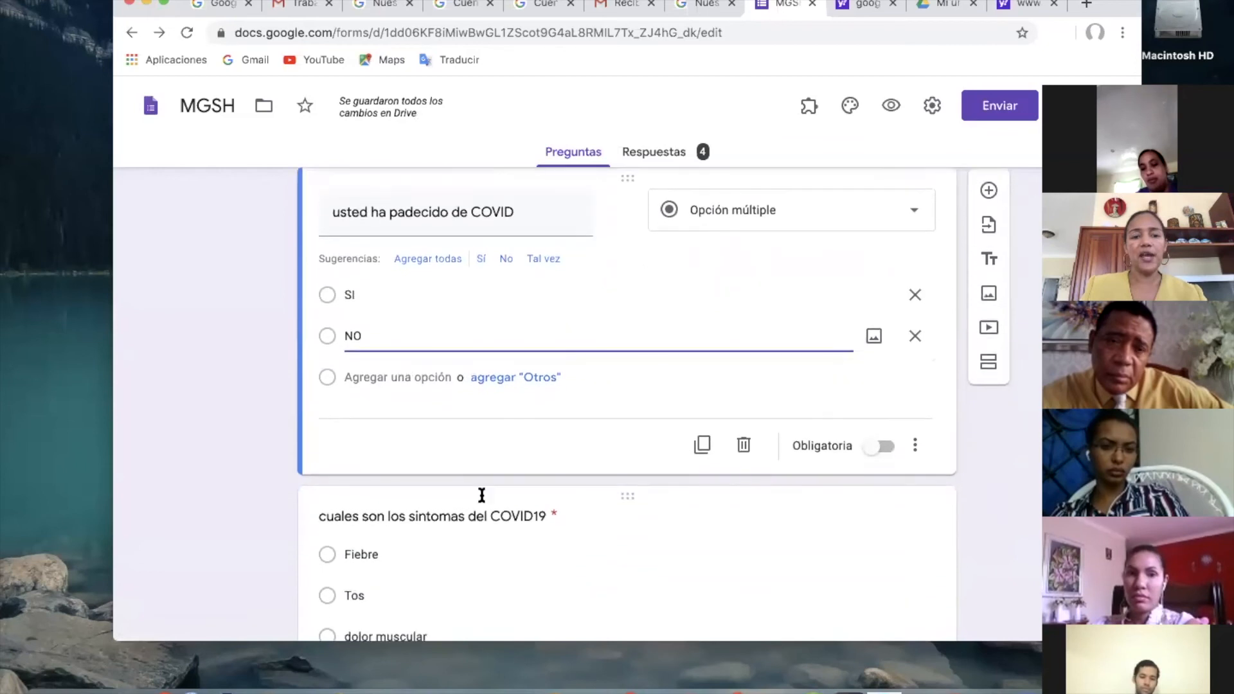
pyautogui.scroll(-12, 482, 494)
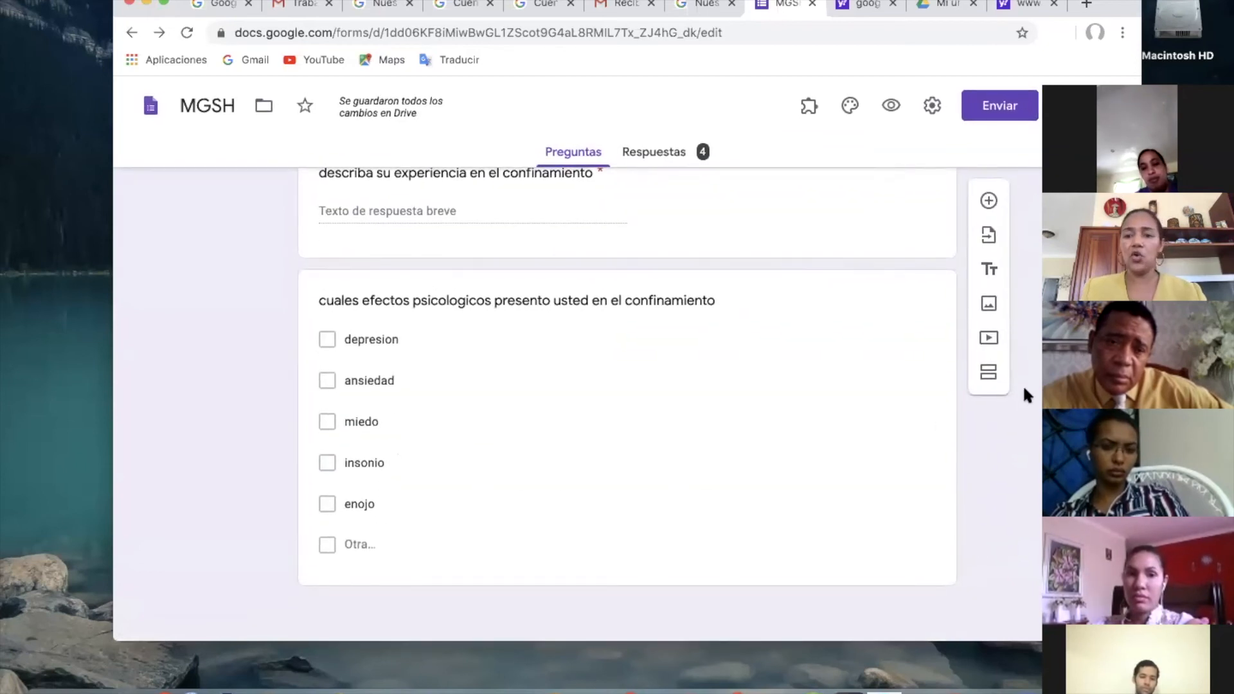
pyautogui.click(901, 472)
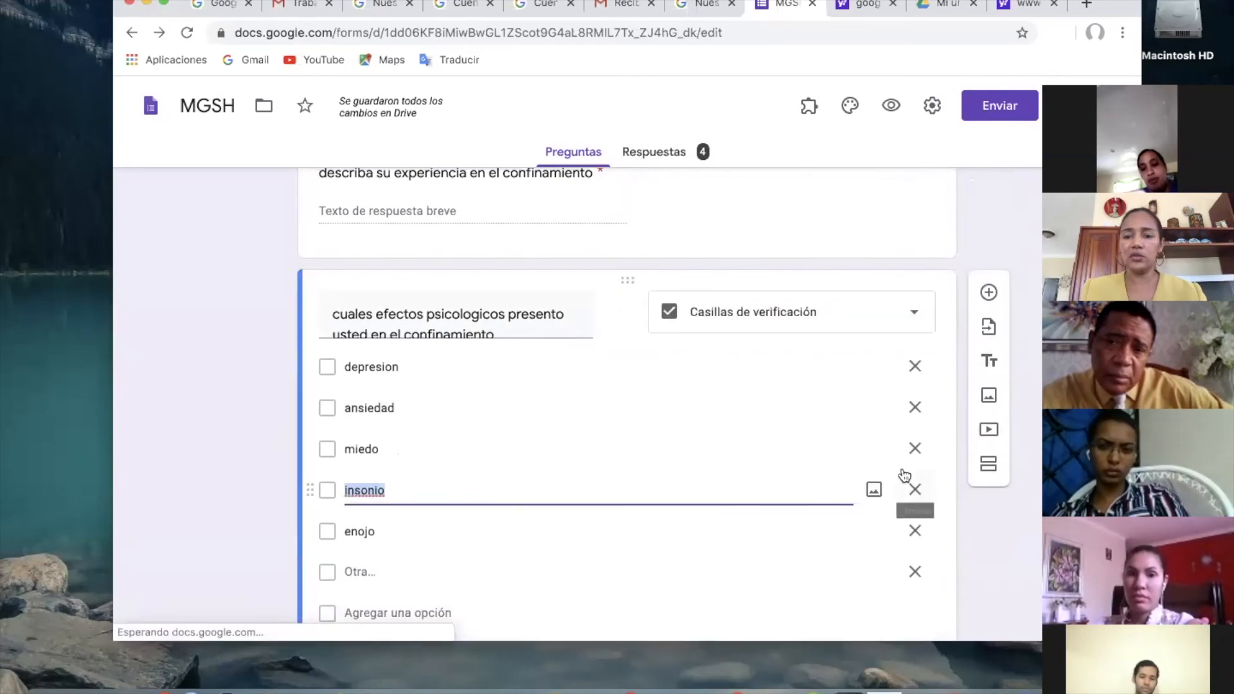
pyautogui.click(989, 464)
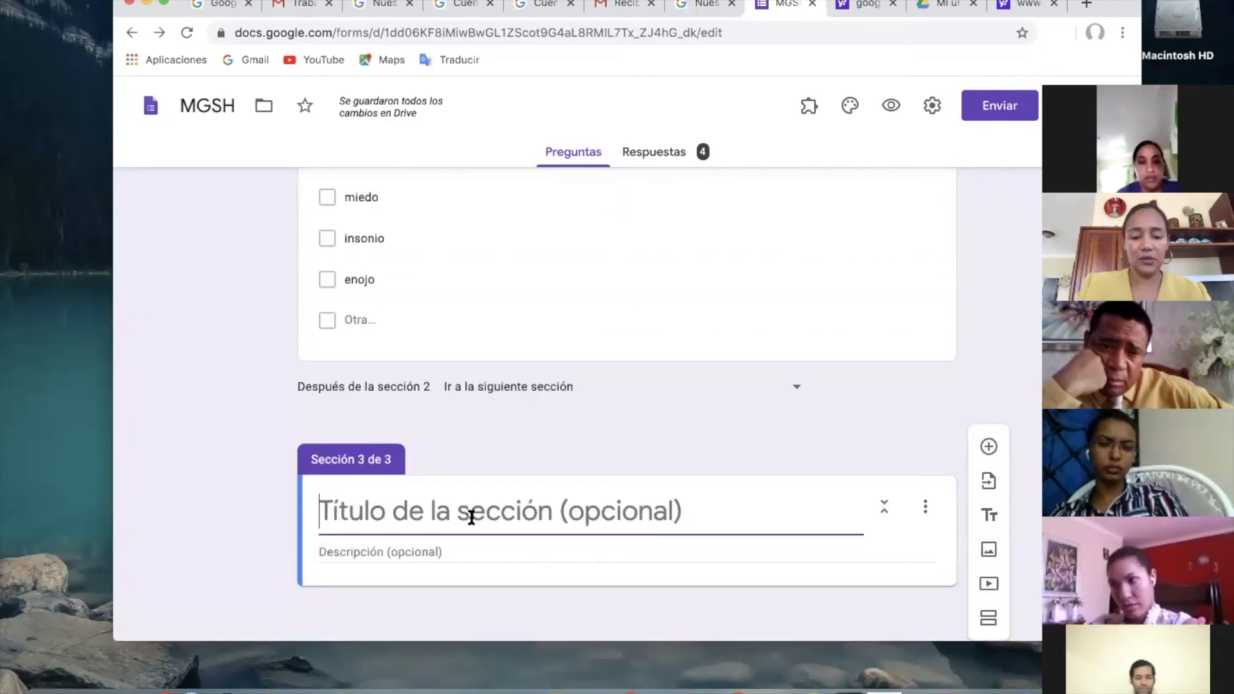
pyautogui.write('Confinamiento')
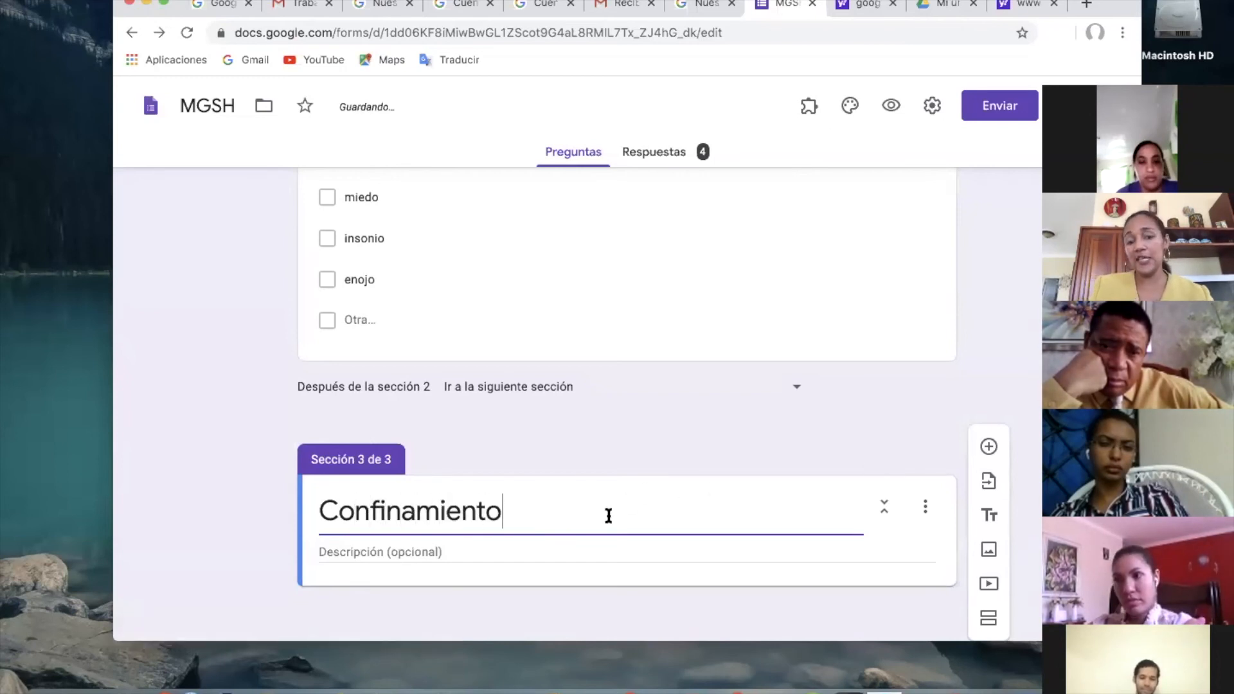
# Add a short-answer question "describa su experiencia" to the Confinamiento section.
pyautogui.click(988, 446)
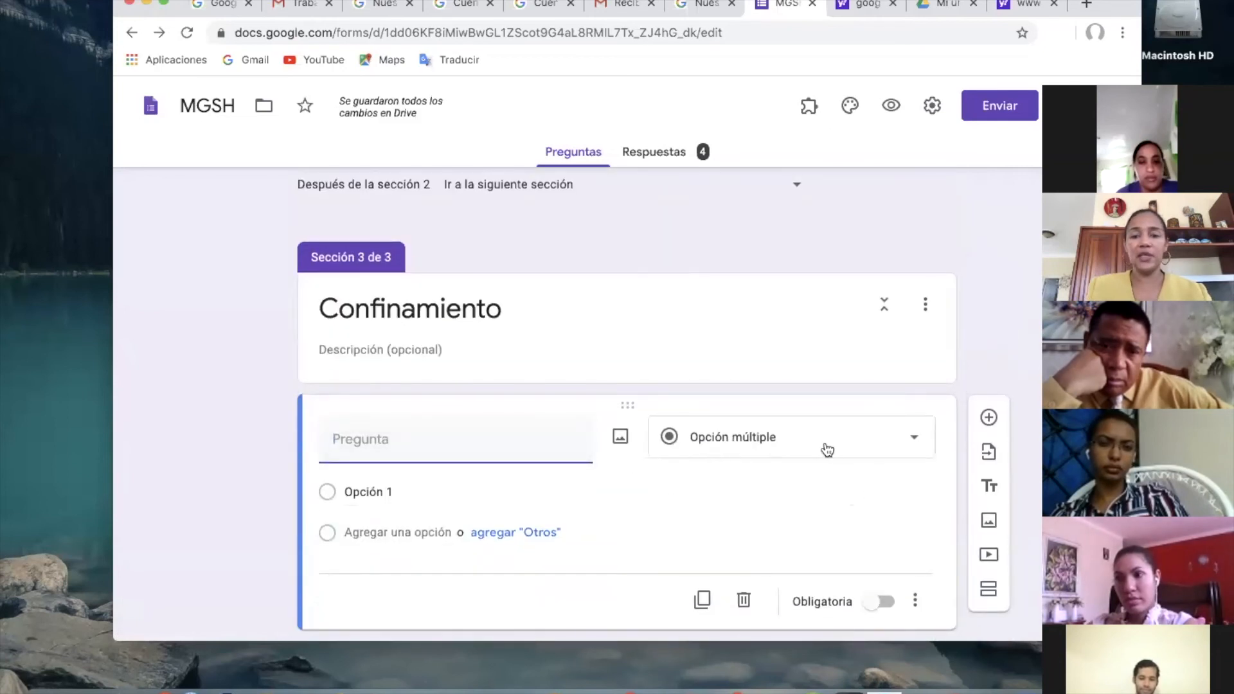
pyautogui.click(828, 449)
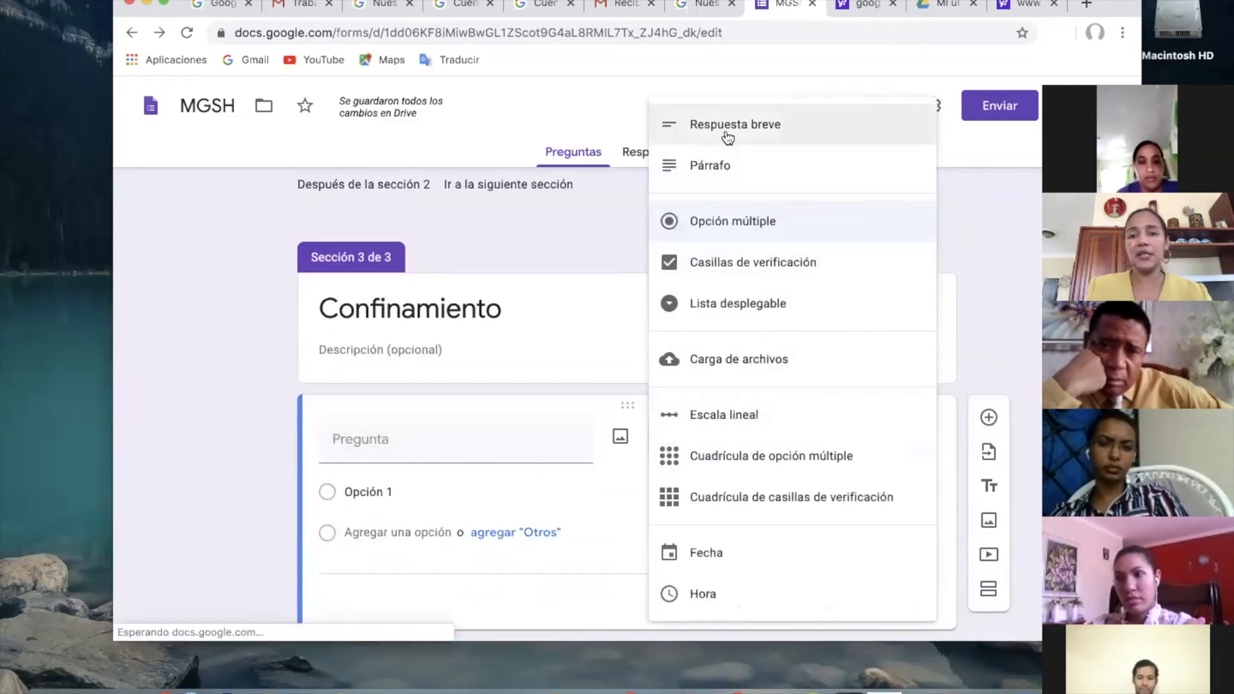
pyautogui.click(727, 137)
pyautogui.write('Exprese su ex')
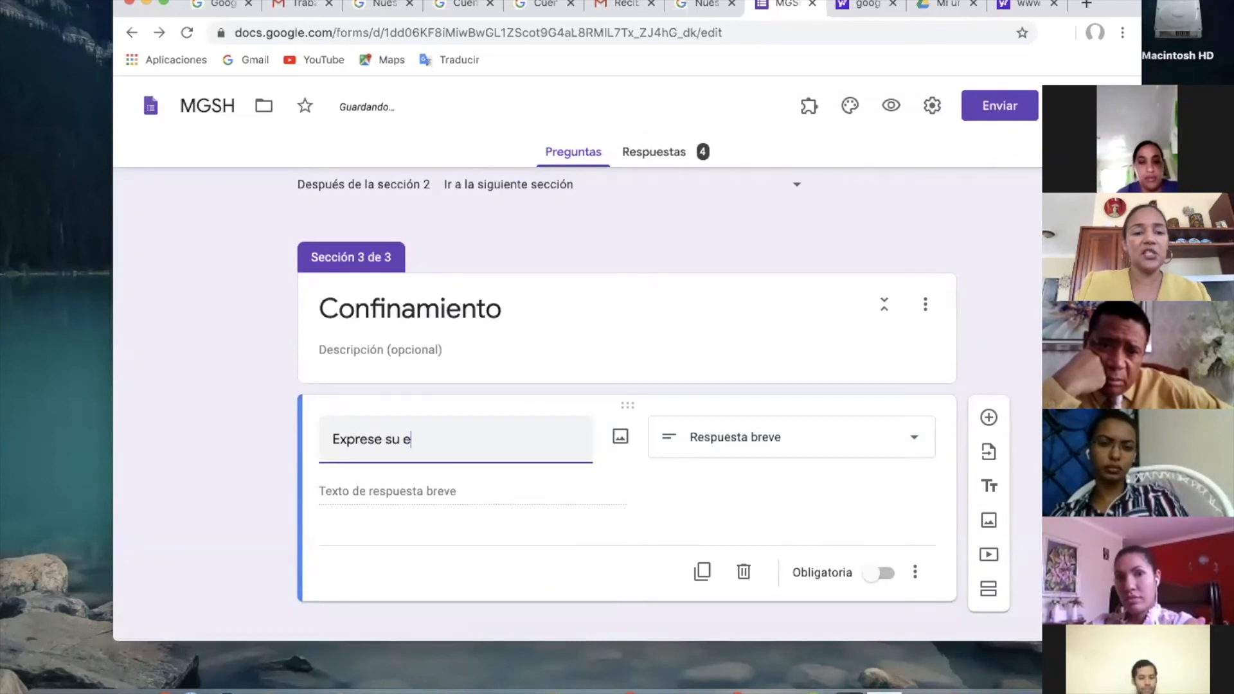
pyautogui.press('BackSpace')
pyautogui.press('BackSpace')
pyautogui.press('BackSpace')
pyautogui.press('BackSpace')
pyautogui.press('BackSpace')
pyautogui.press('BackSpace')
pyautogui.press('BackSpace')
pyautogui.press('BackSpace')
pyautogui.press('BackSpace')
pyautogui.press('BackSpace')
pyautogui.write('describa su experiencia')
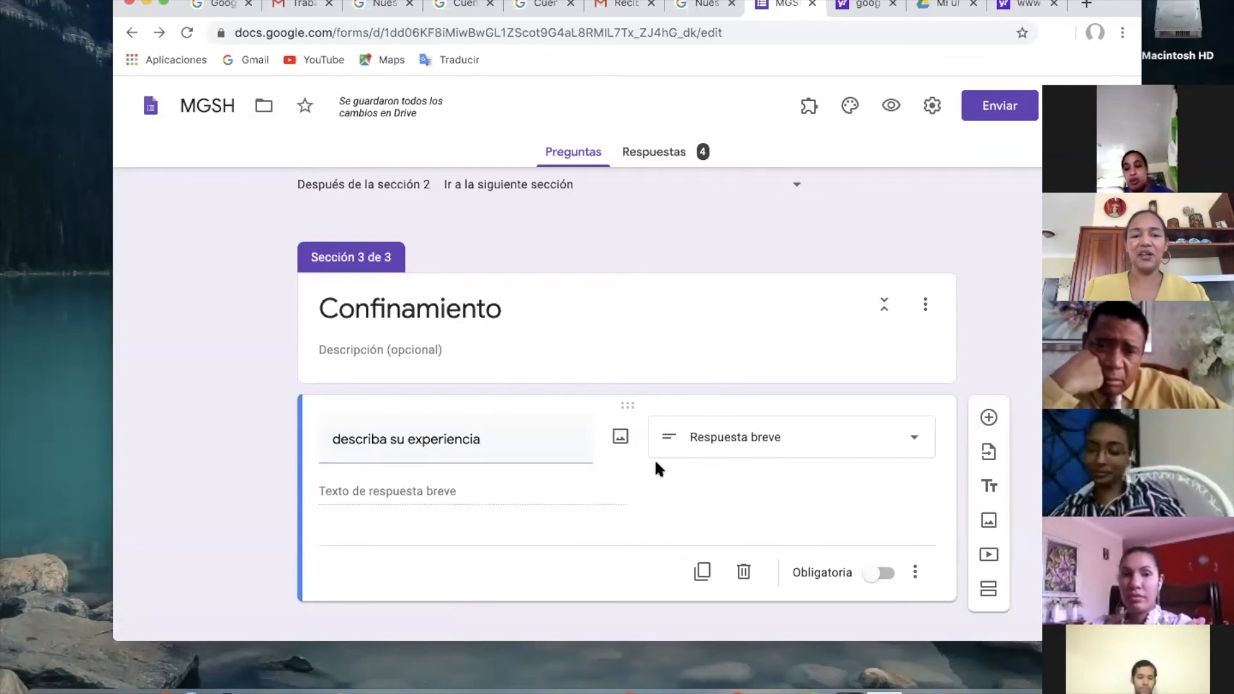
# Enable section branching based on the answer for the question "usted ha padecido de COVID" in the prueba rapida section.
pyautogui.scroll(10, 992, 304)
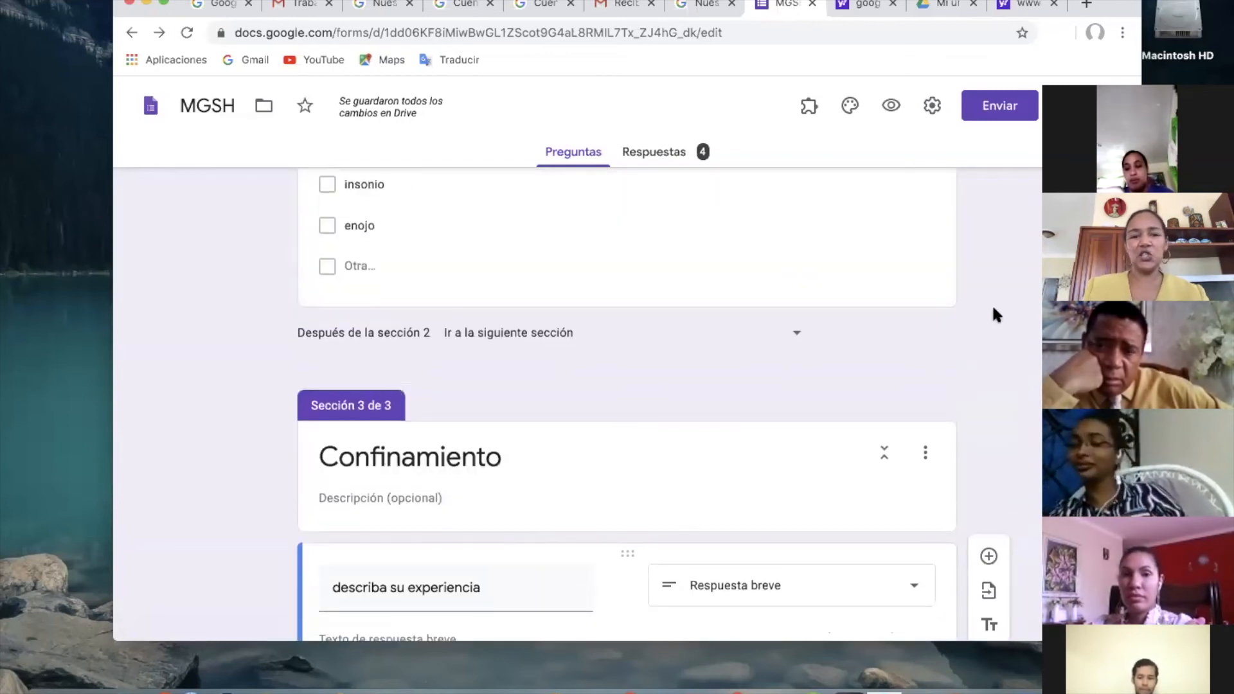
pyautogui.scroll(10, 992, 314)
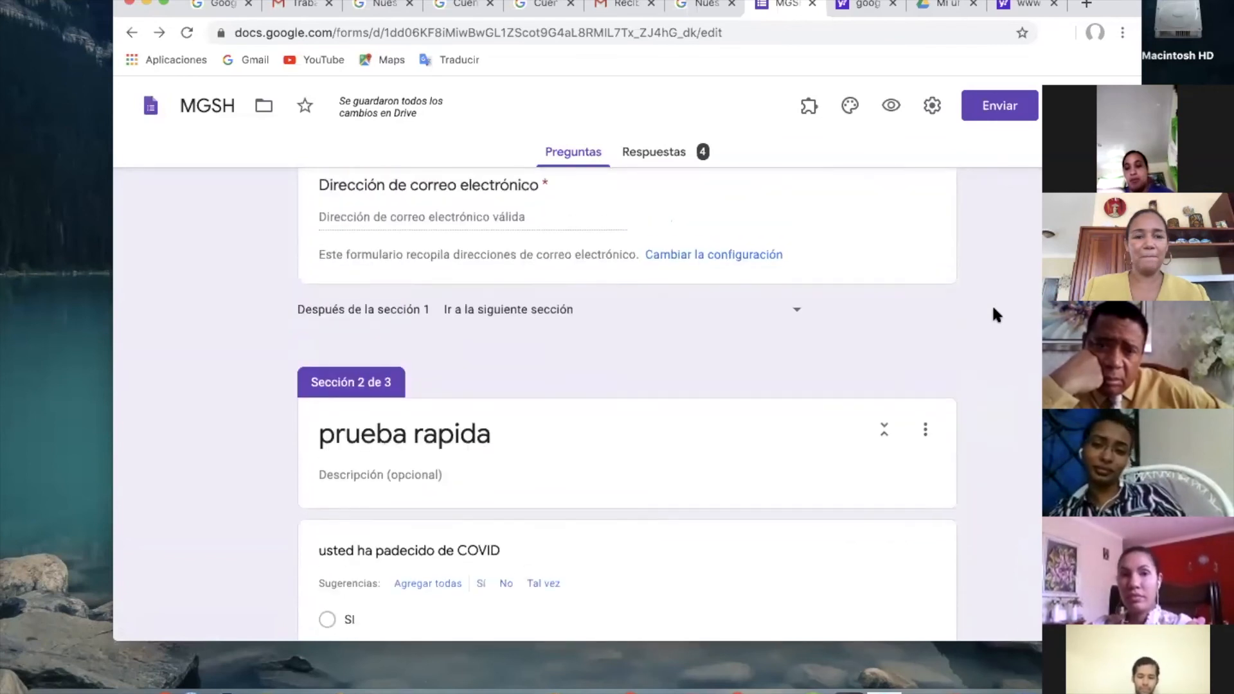
pyautogui.scroll(2, 992, 315)
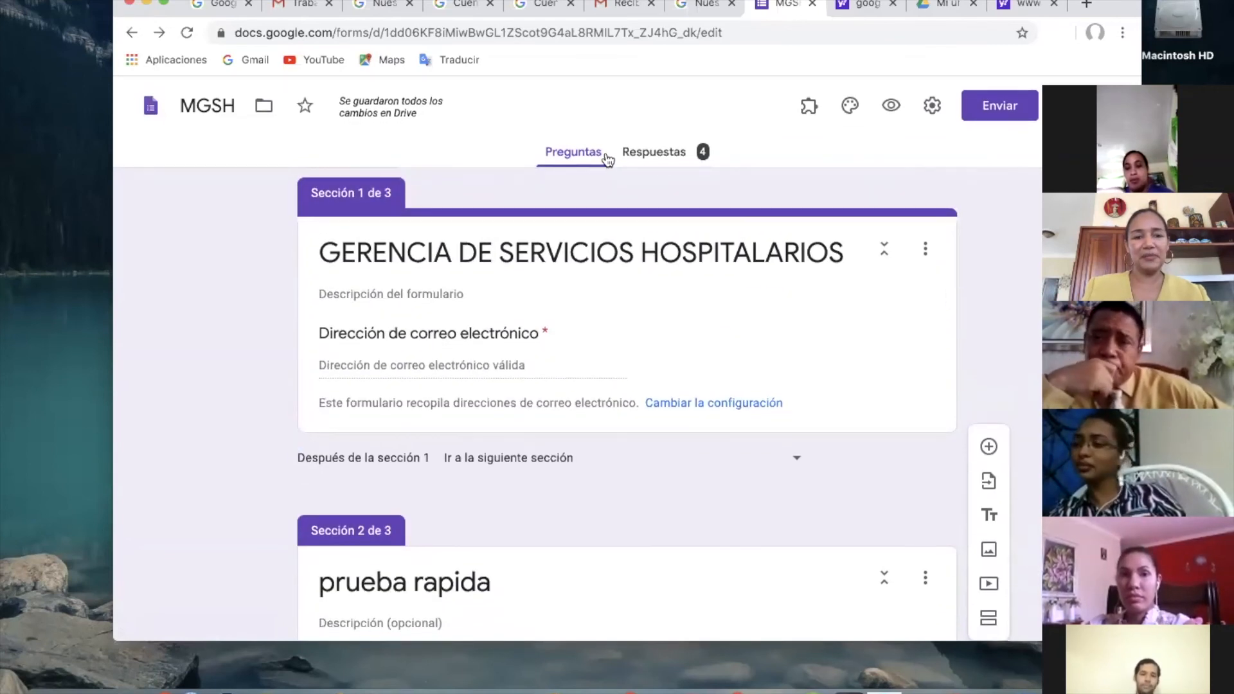
pyautogui.scroll(-5, 439, 466)
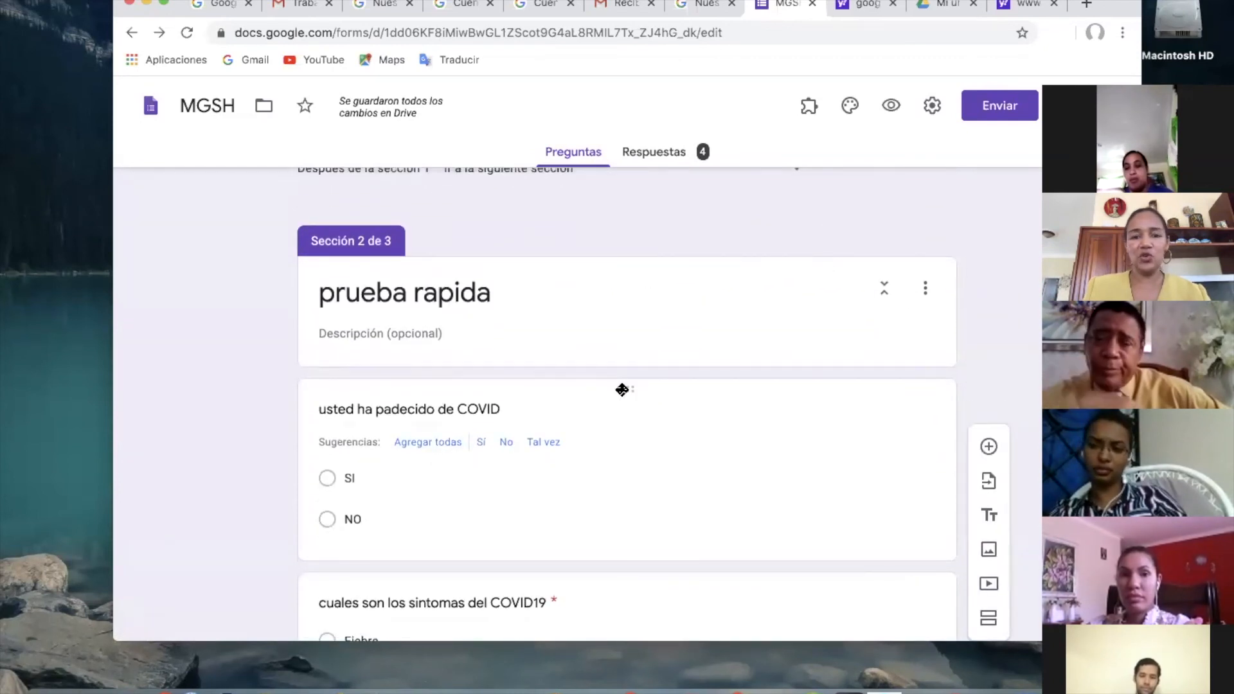
pyautogui.click(623, 388)
pyautogui.moveTo(625, 386)
pyautogui.mouseDown()
pyautogui.moveTo(642, 537)
pyautogui.moveTo(634, 392)
pyautogui.mouseUp()
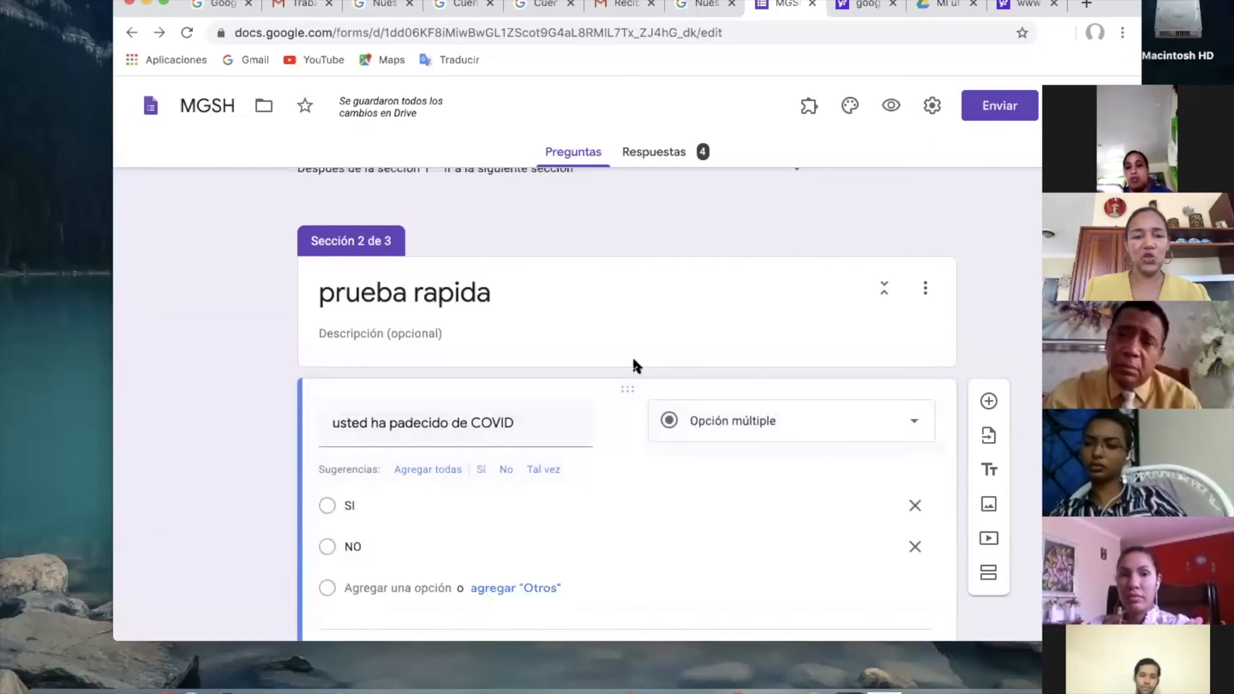
pyautogui.scroll(-3, 633, 365)
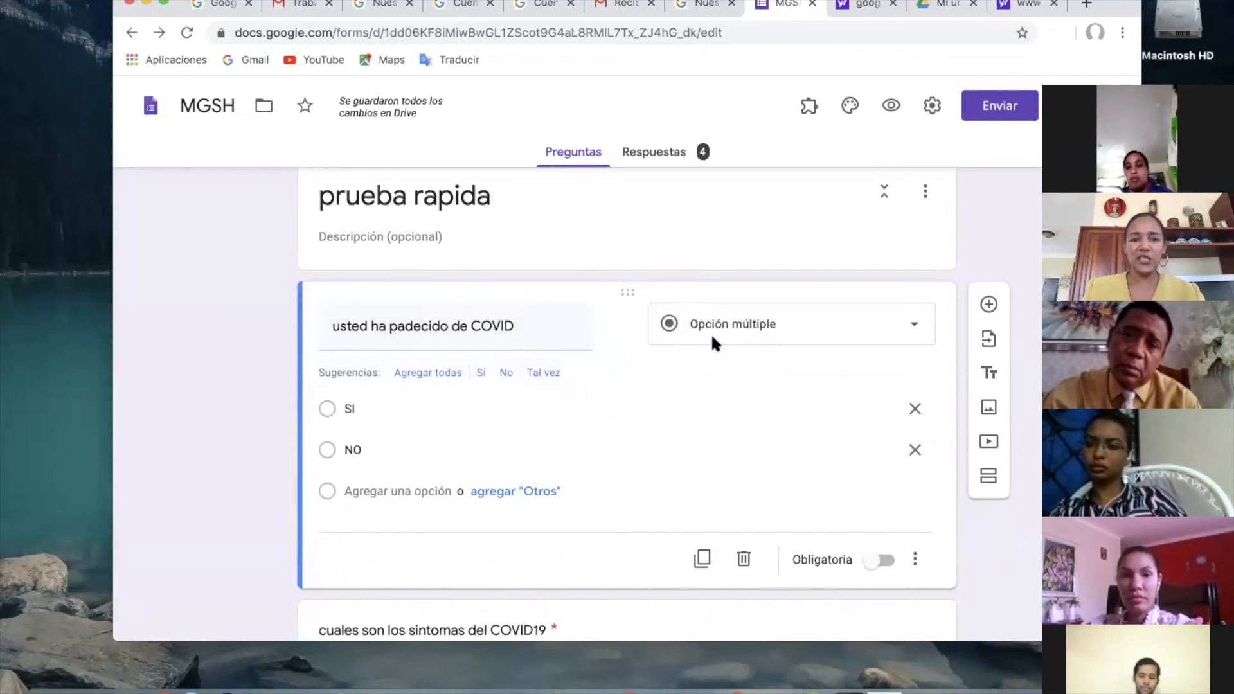
pyautogui.click(367, 409)
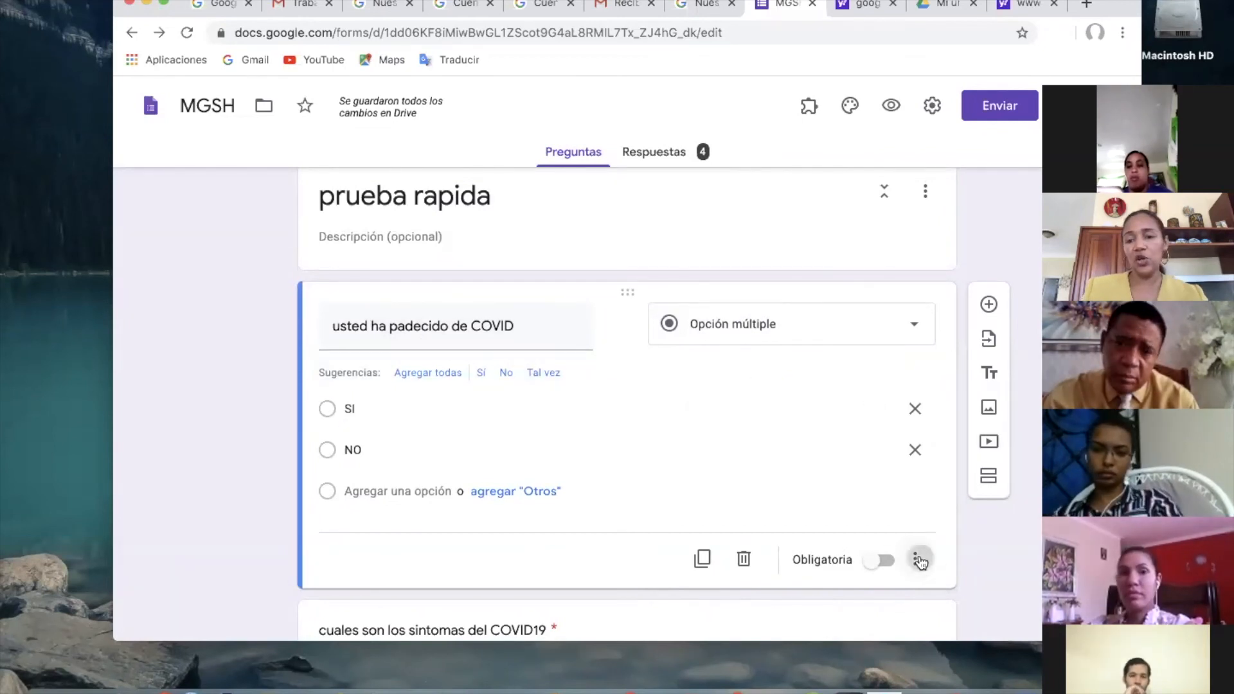
pyautogui.click(916, 559)
pyautogui.click(636, 542)
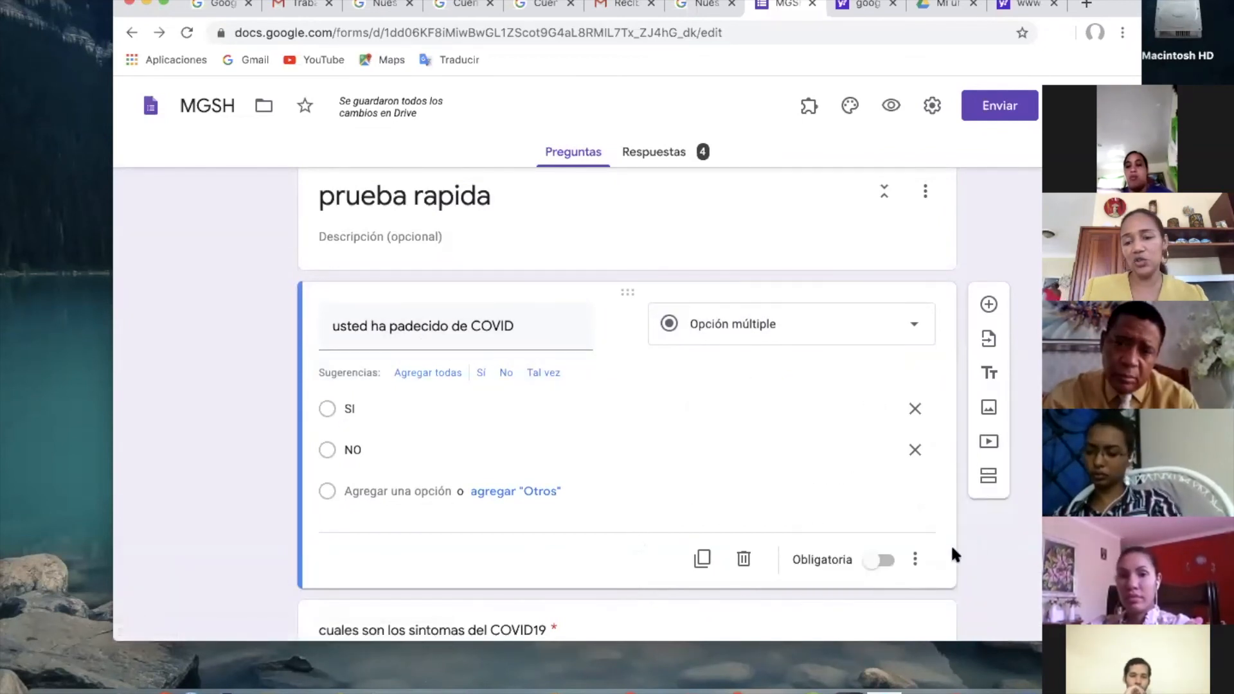
pyautogui.click(915, 561)
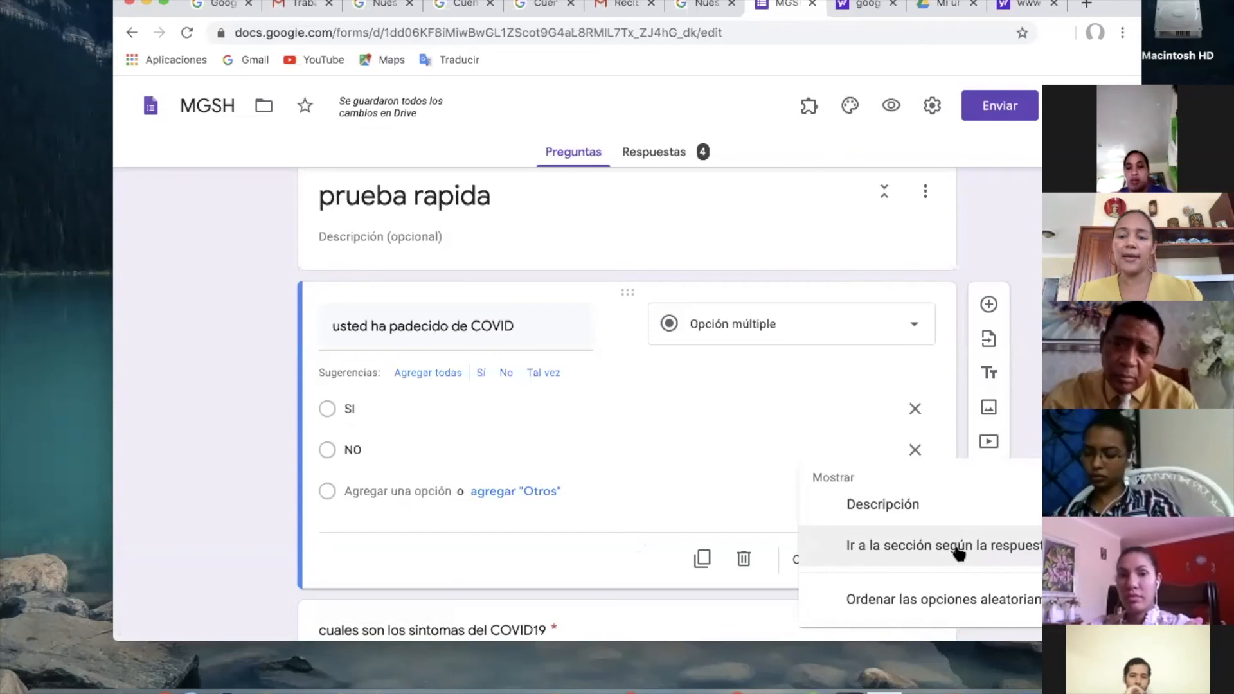
pyautogui.click(963, 552)
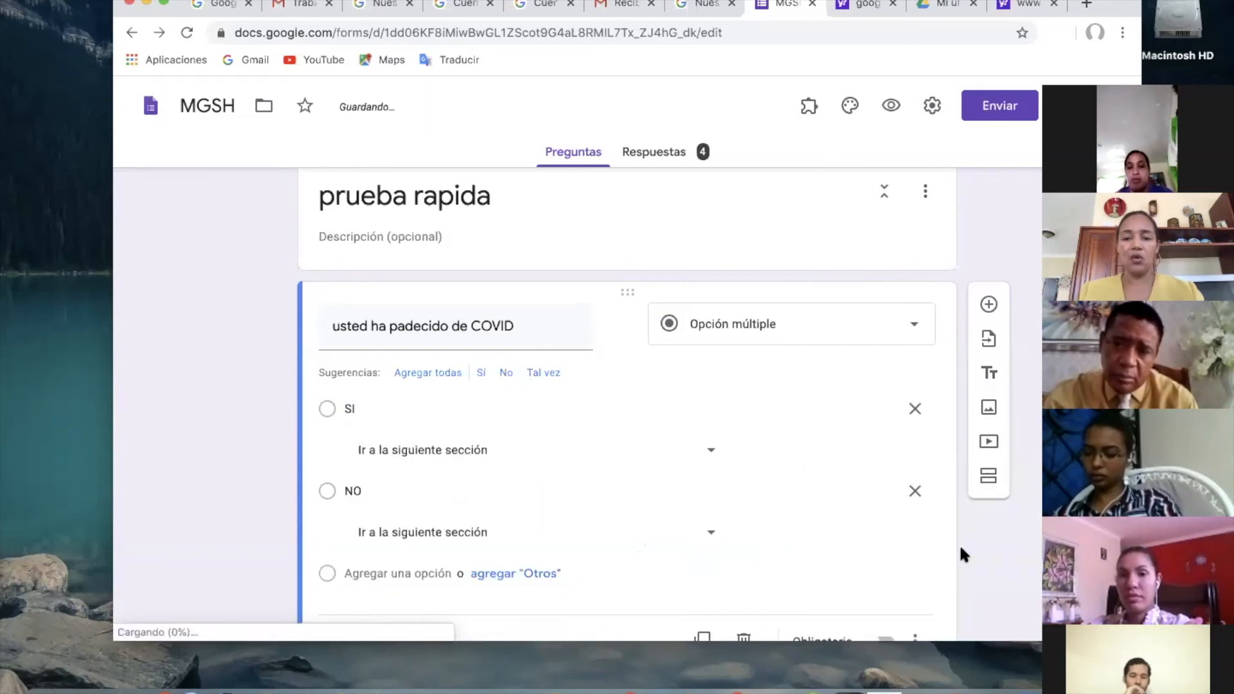
# Route the SI answer of the COVID question to section 3 (Confinamiento).
pyautogui.scroll(-2, 598, 480)
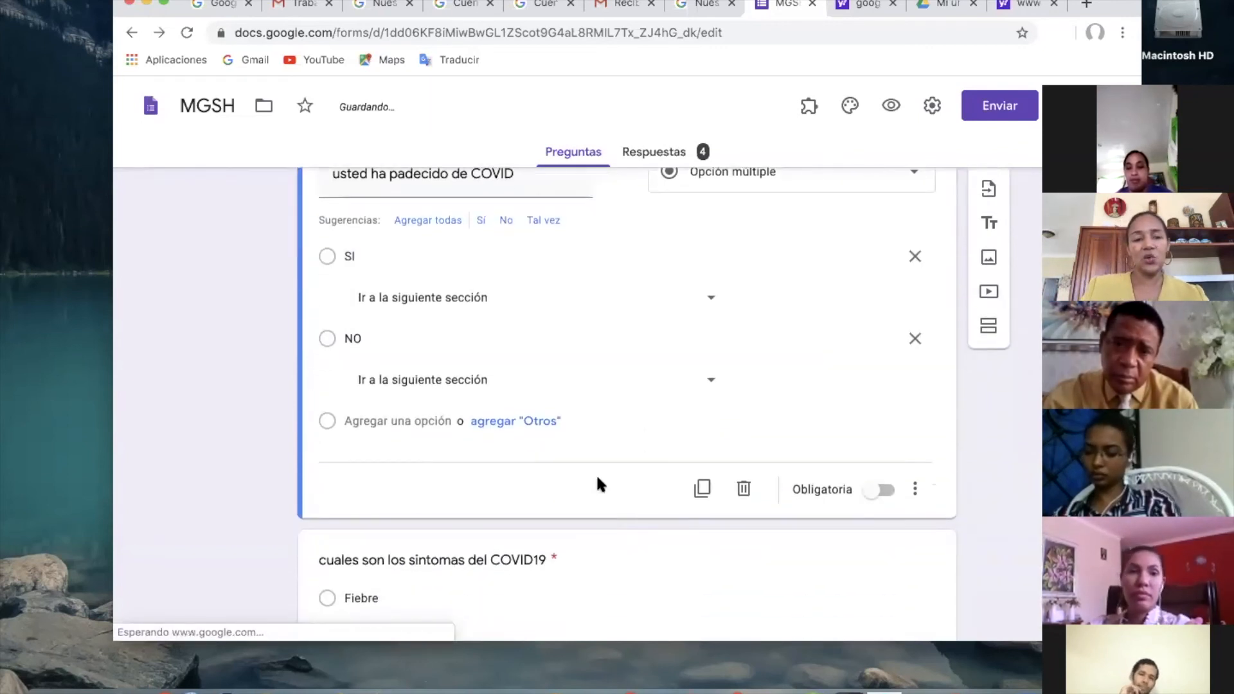
pyautogui.click(325, 252)
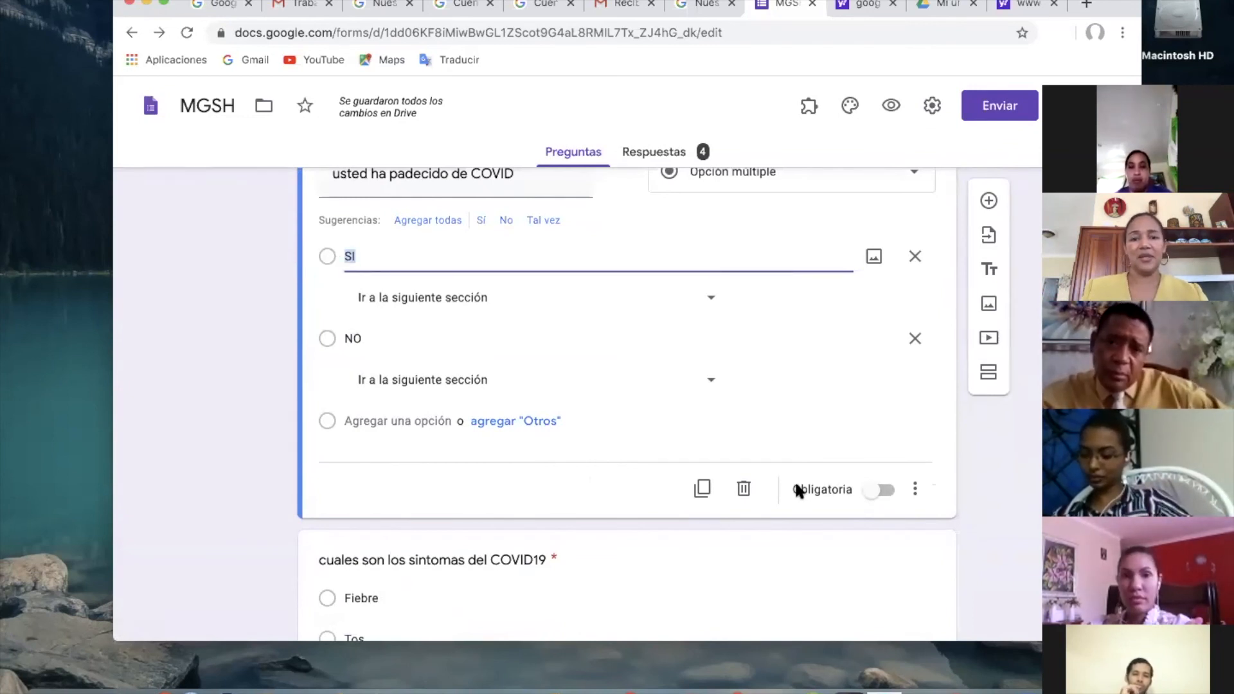
pyautogui.click(710, 302)
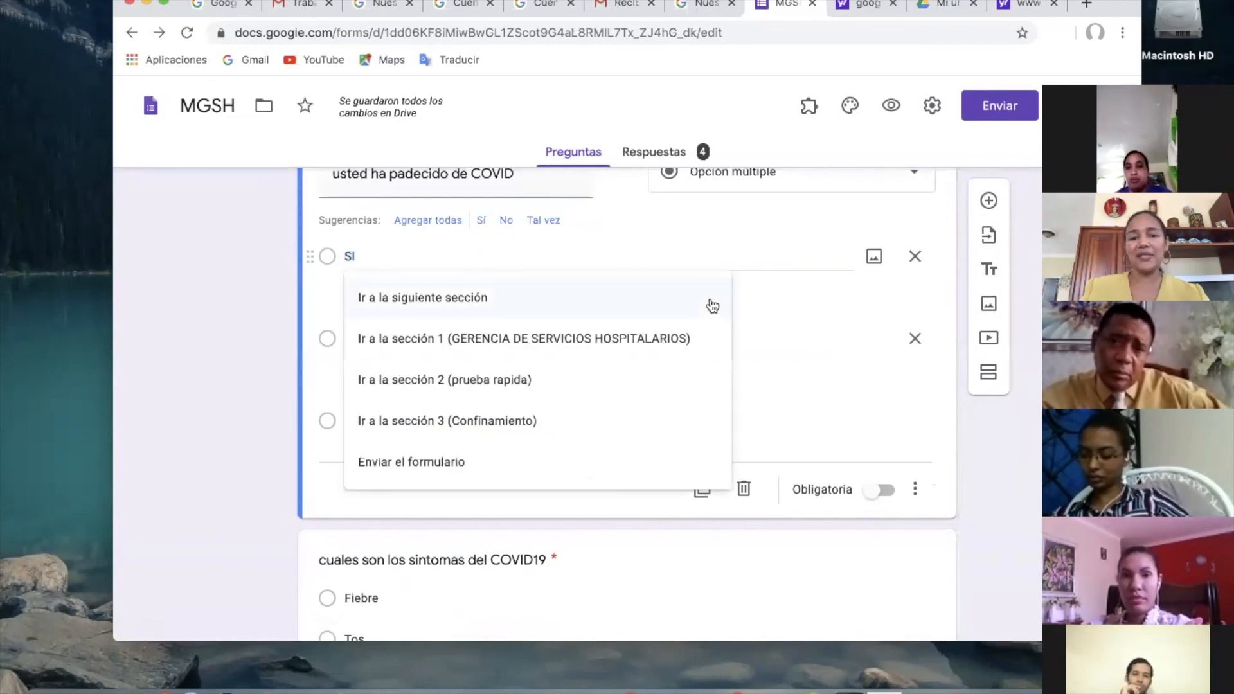
pyautogui.click(488, 424)
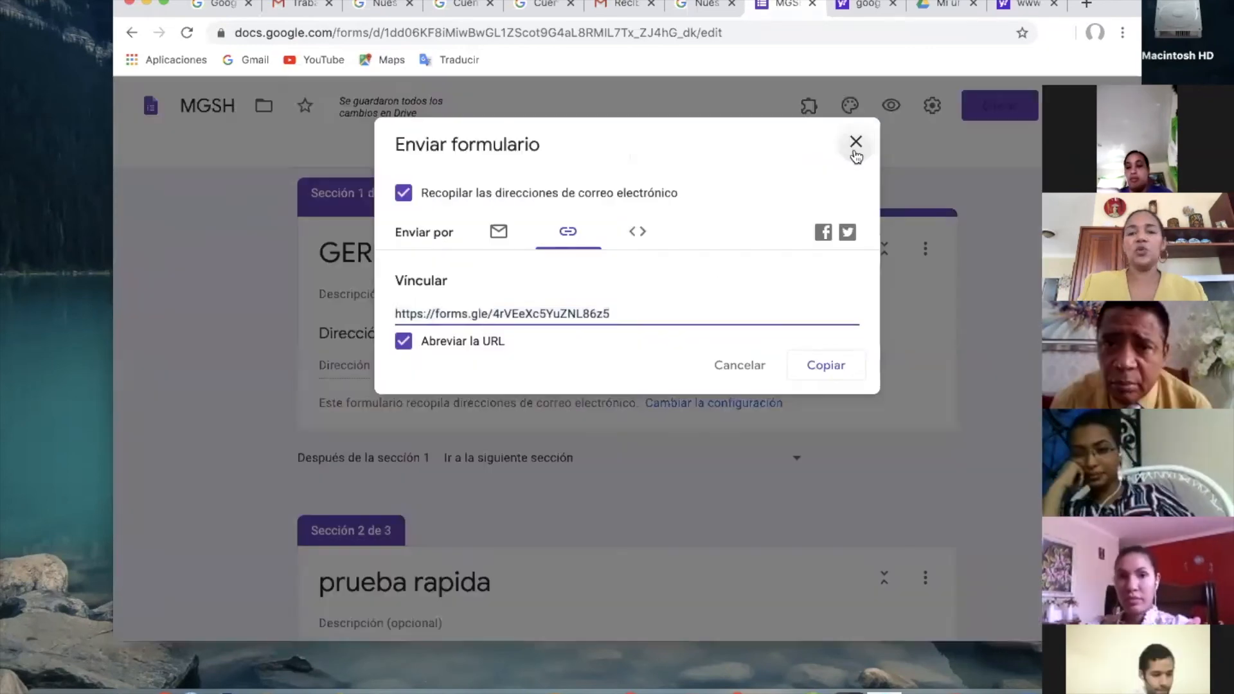
# Test the form in preview by entering the respondent's e-mail address, answering "no" to the rapid test question and continuing onward.
pyautogui.click(854, 142)
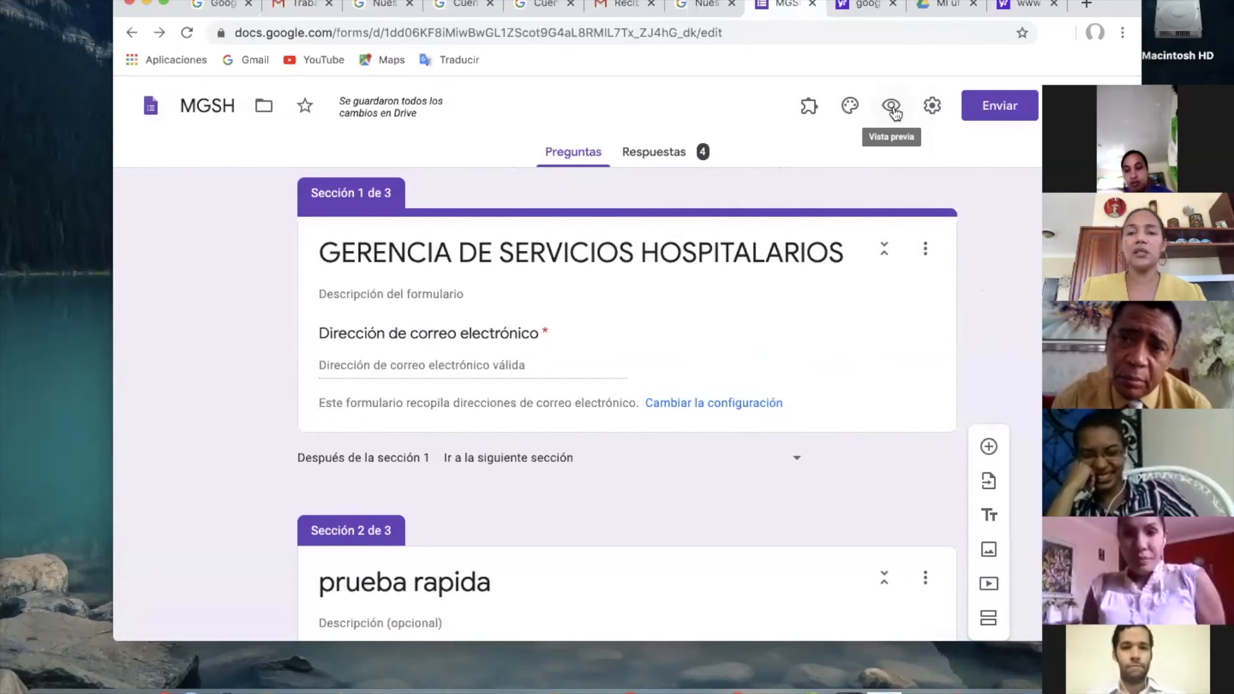
pyautogui.click(892, 107)
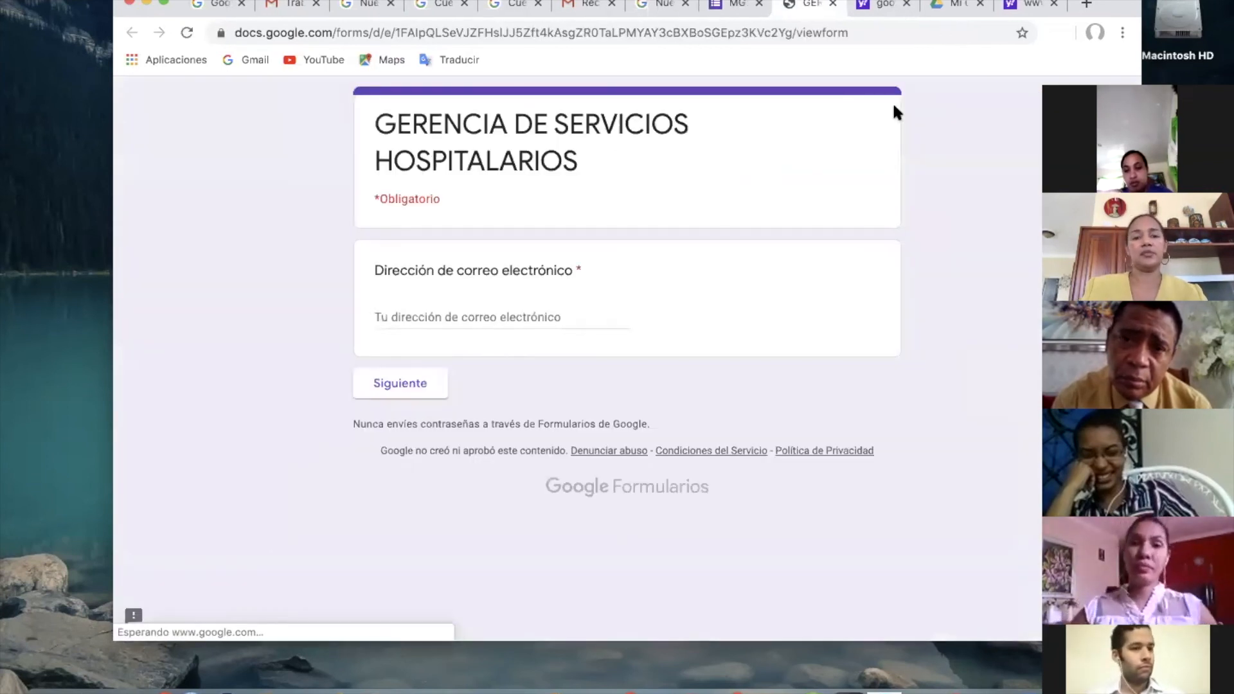
pyautogui.click(493, 319)
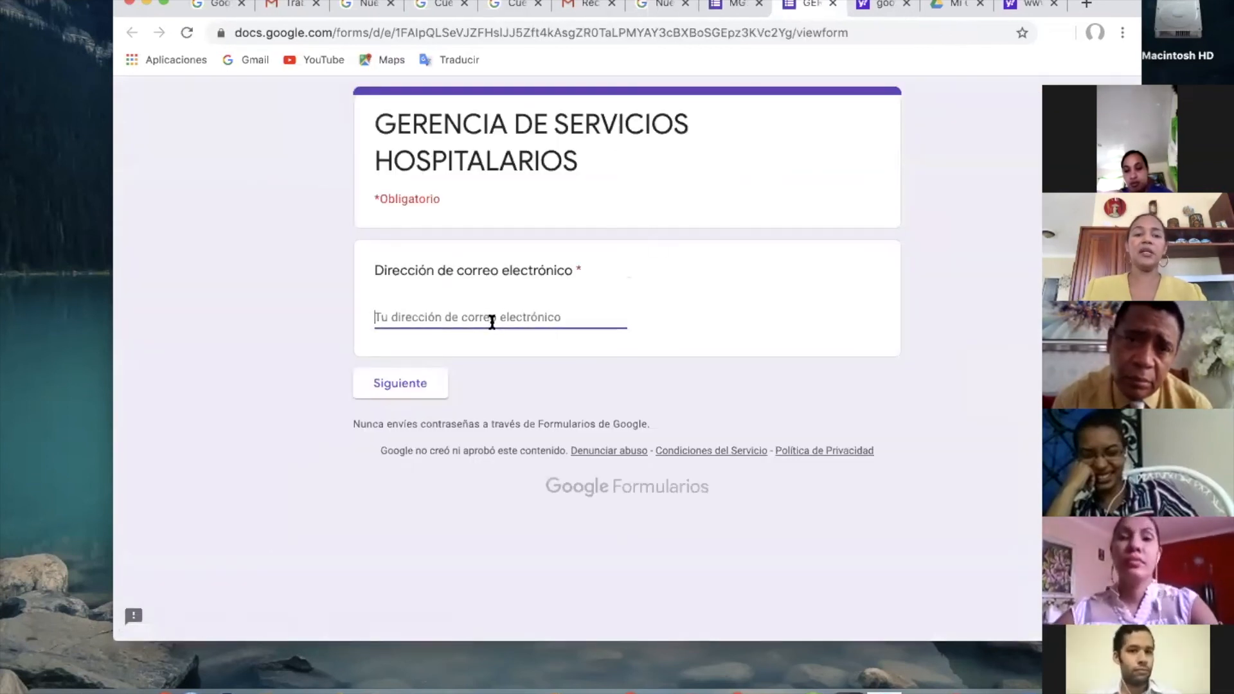
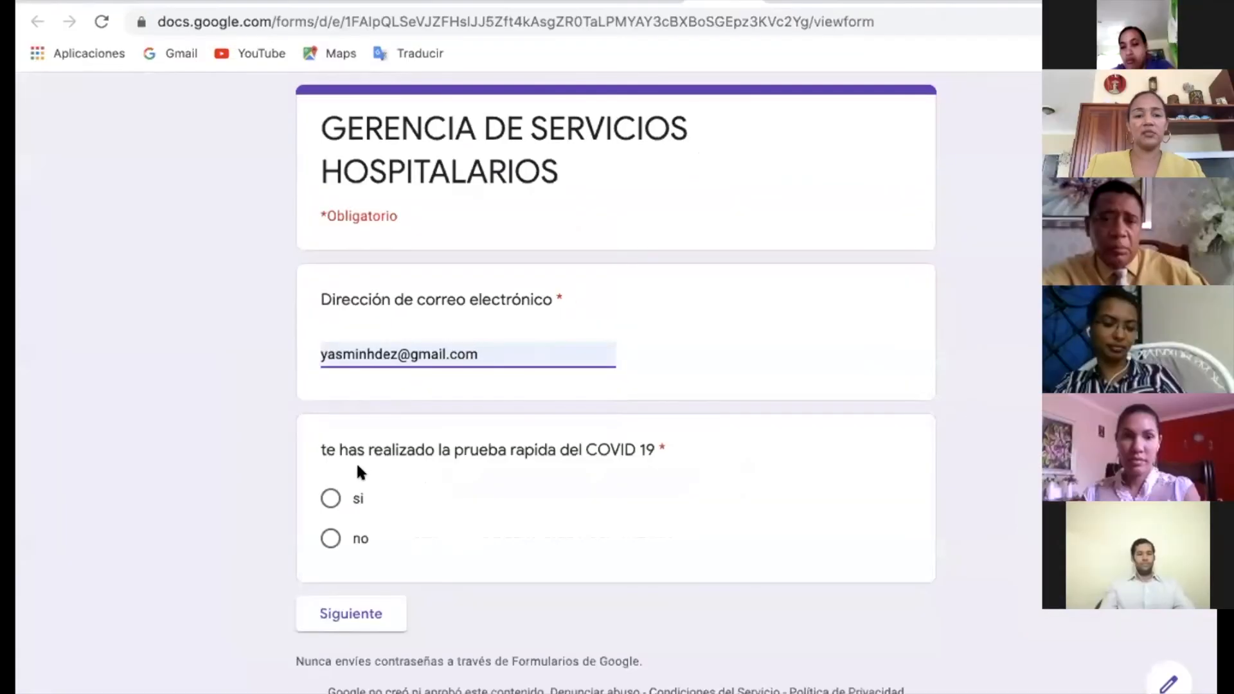
pyautogui.click(331, 538)
pyautogui.click(336, 614)
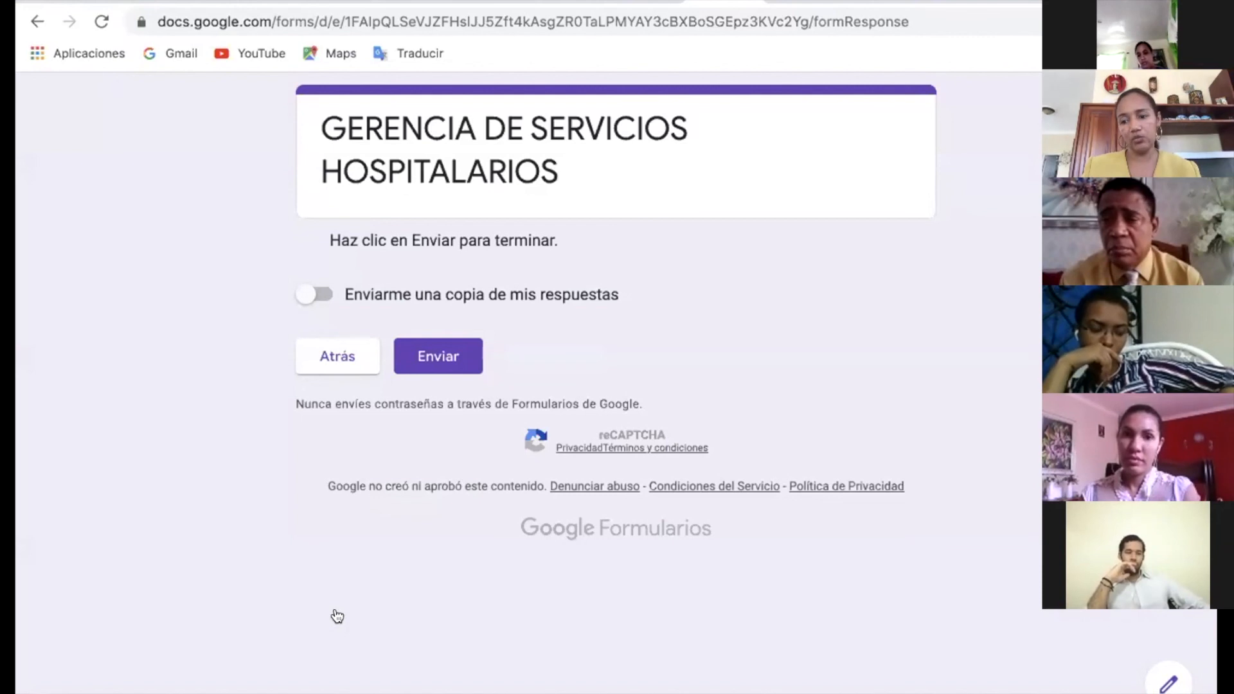
# Return to the form editor and route the "no" answer of the rapid test question to section 3 (Confinamiento).
pyautogui.click(636, 6)
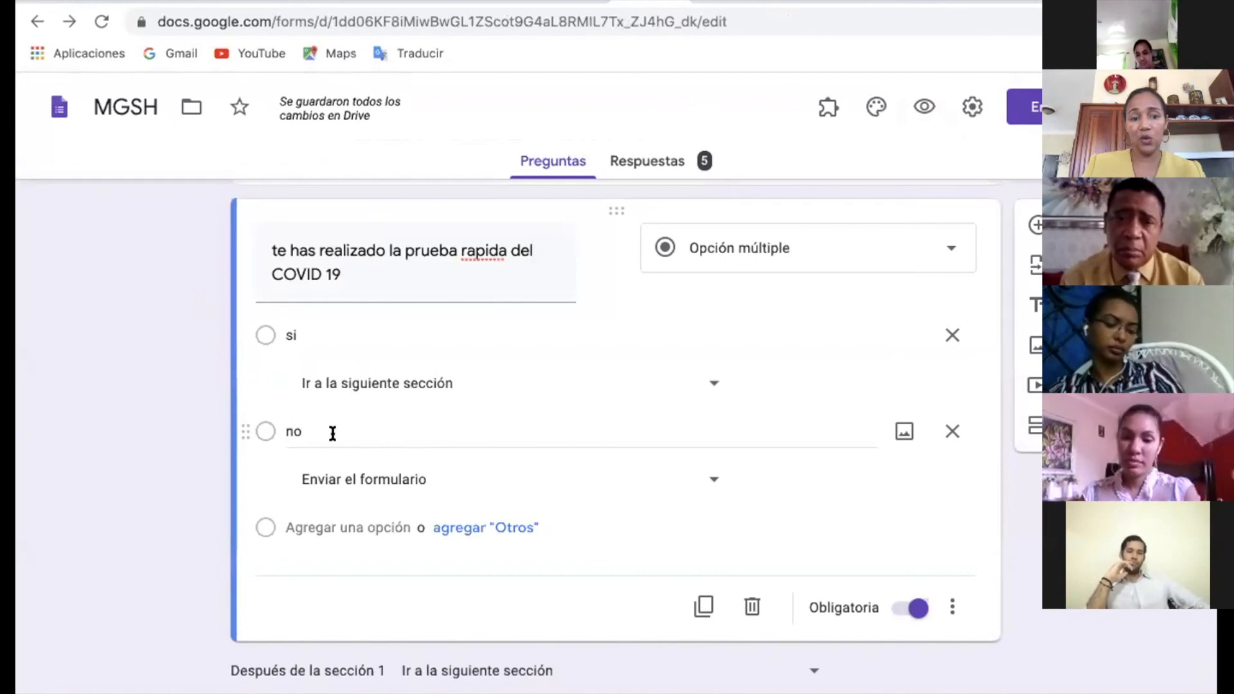
pyautogui.click(716, 480)
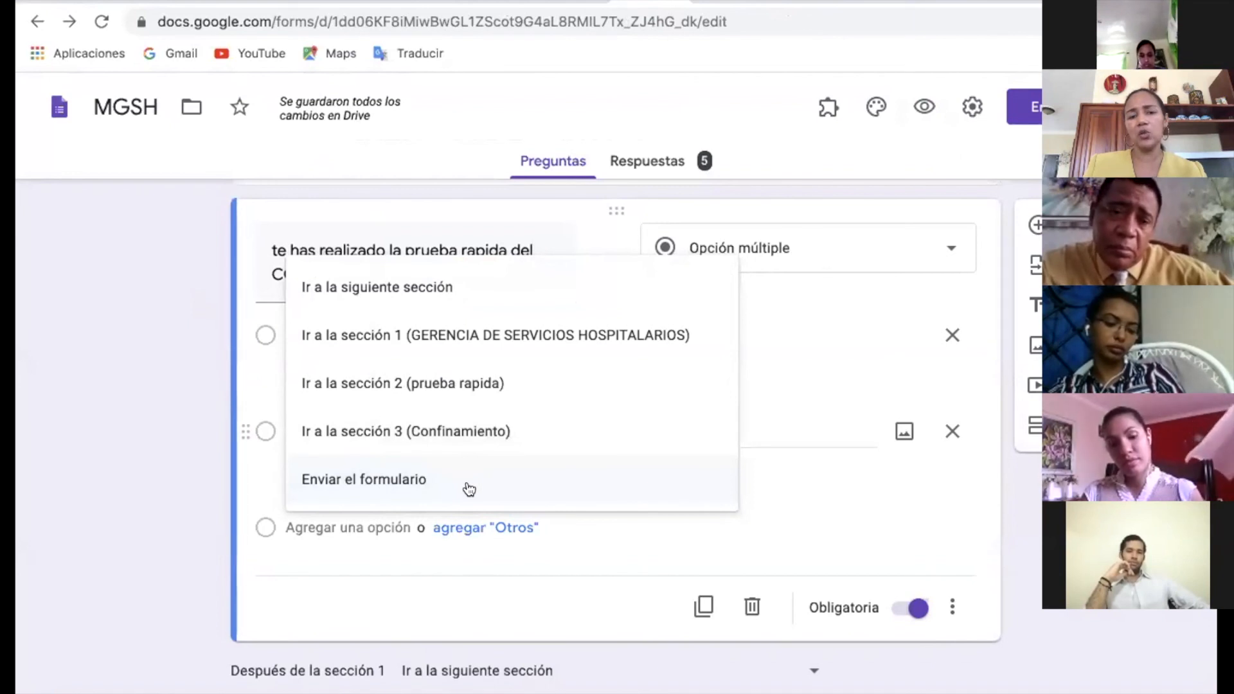
pyautogui.click(460, 437)
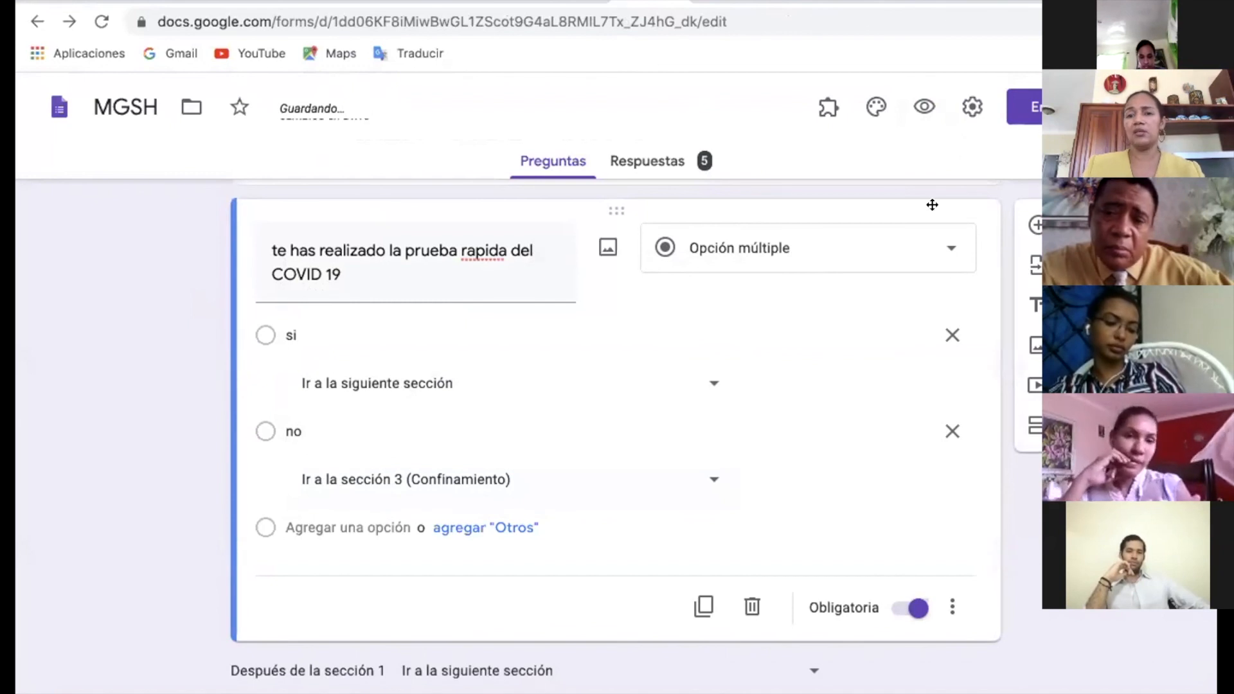
# Preview the form, fill in the respondent's e-mail address, answer "no" to the rapid test question and continue to the routed section.
pyautogui.click(925, 108)
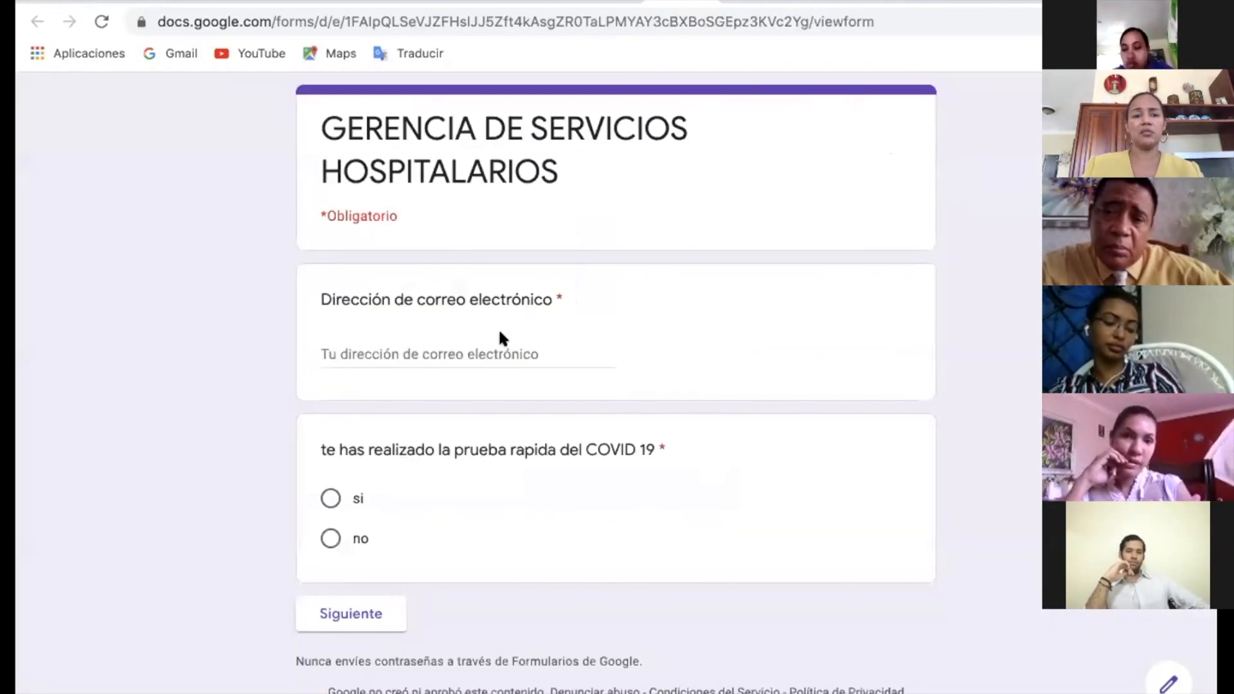
pyautogui.click(443, 350)
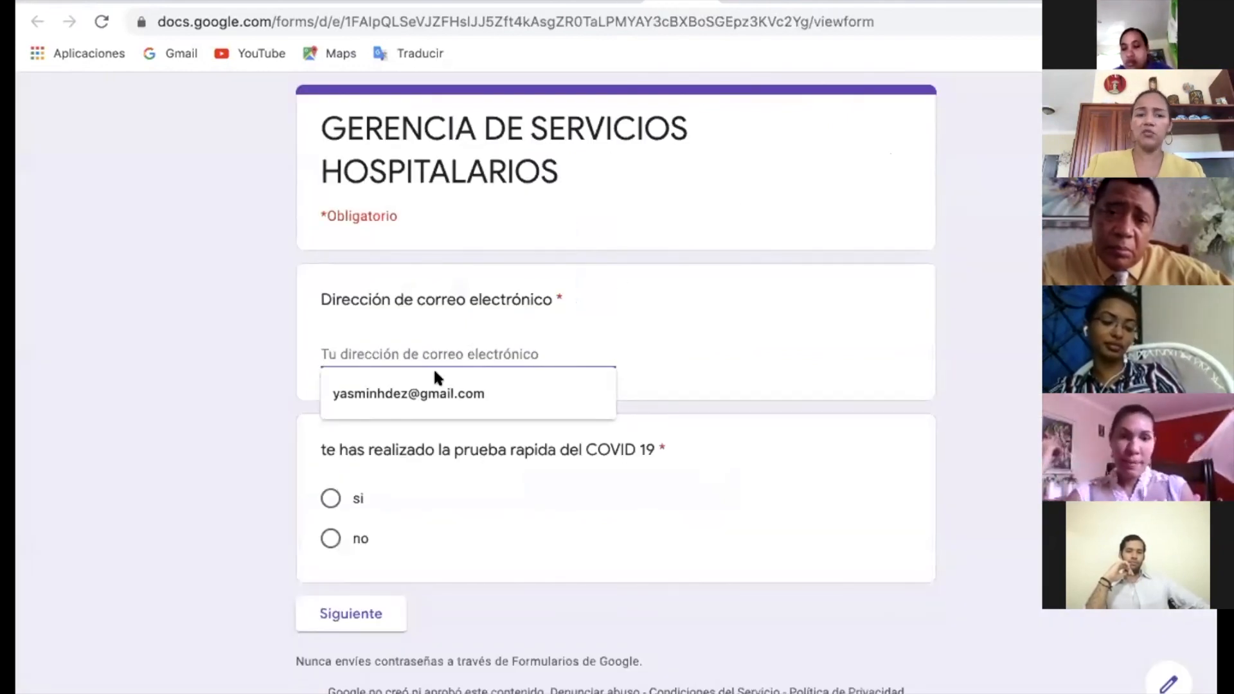
pyautogui.click(429, 392)
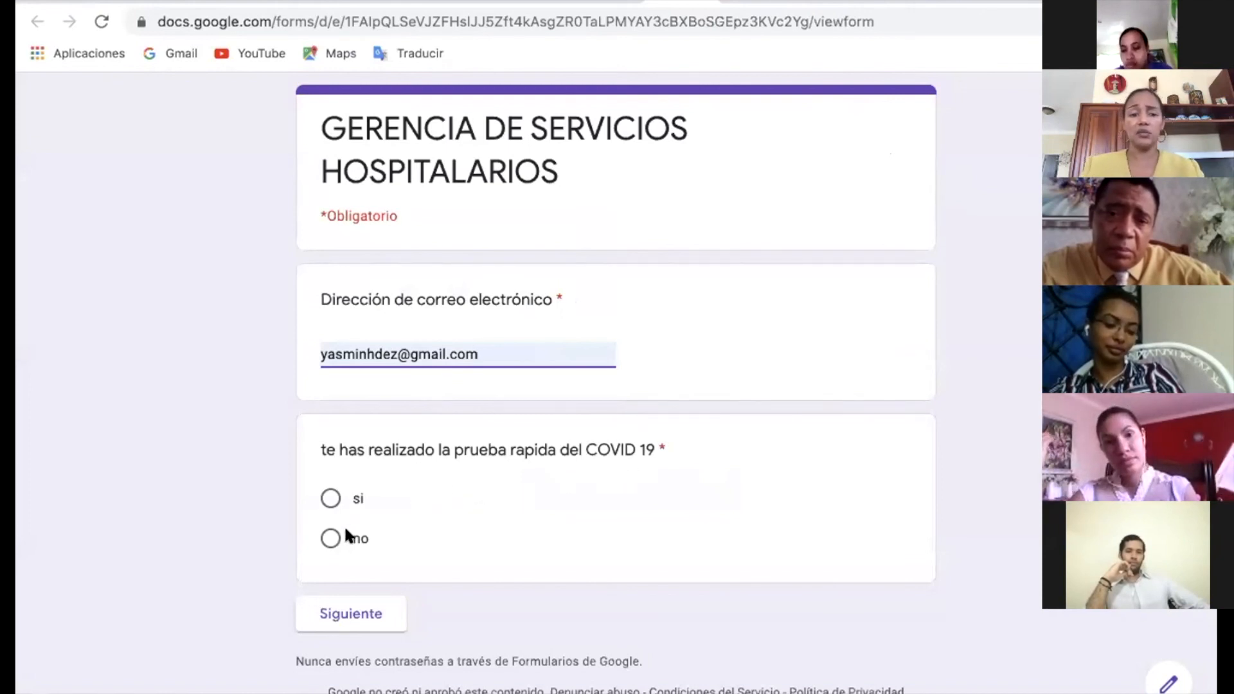
pyautogui.click(331, 539)
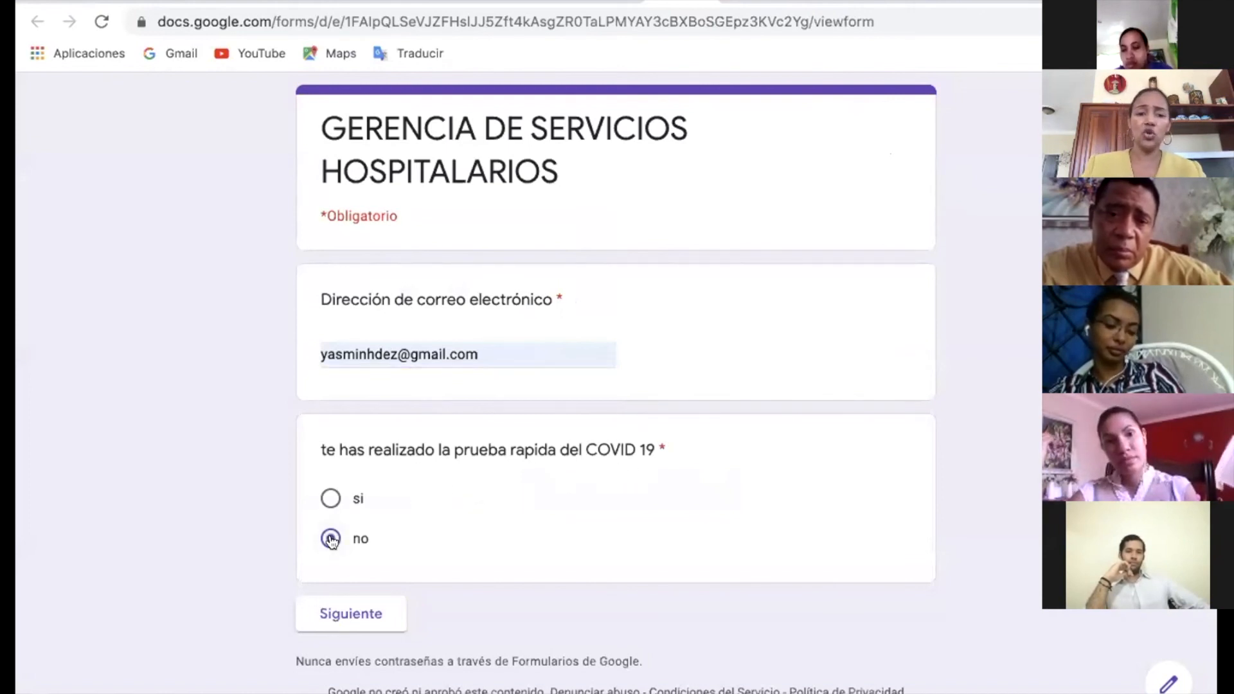
pyautogui.click(341, 618)
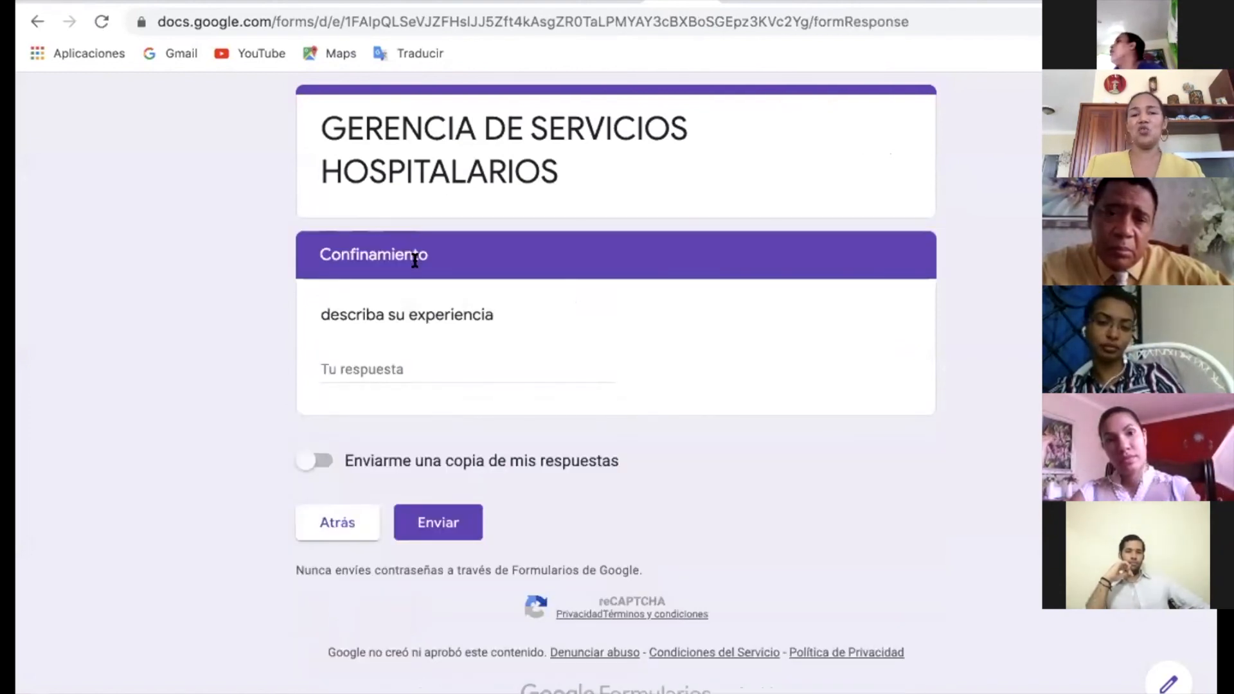
# Answer the "describa su experiencia" question in the Confinamiento section with "terrible".
pyautogui.click(435, 368)
pyautogui.write('terrible')
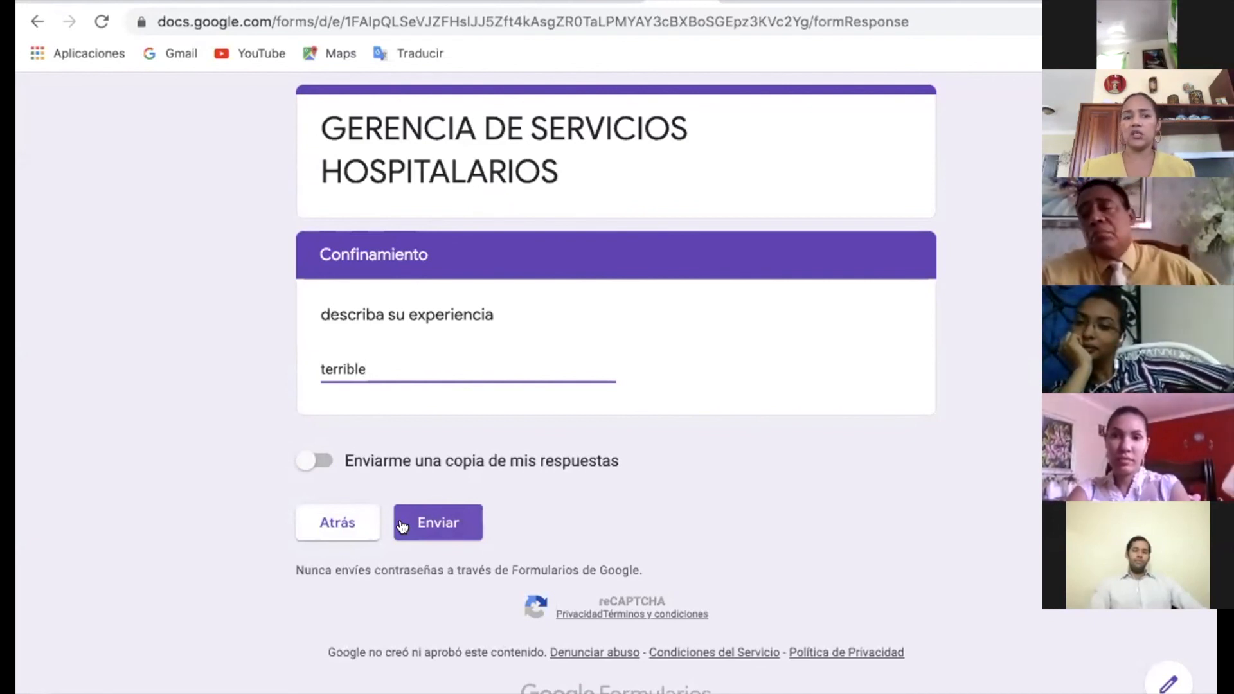
# Return to the form editor and route the "si" answer of the rapid test question to section 2 (prueba rapida).
pyautogui.click(604, 2)
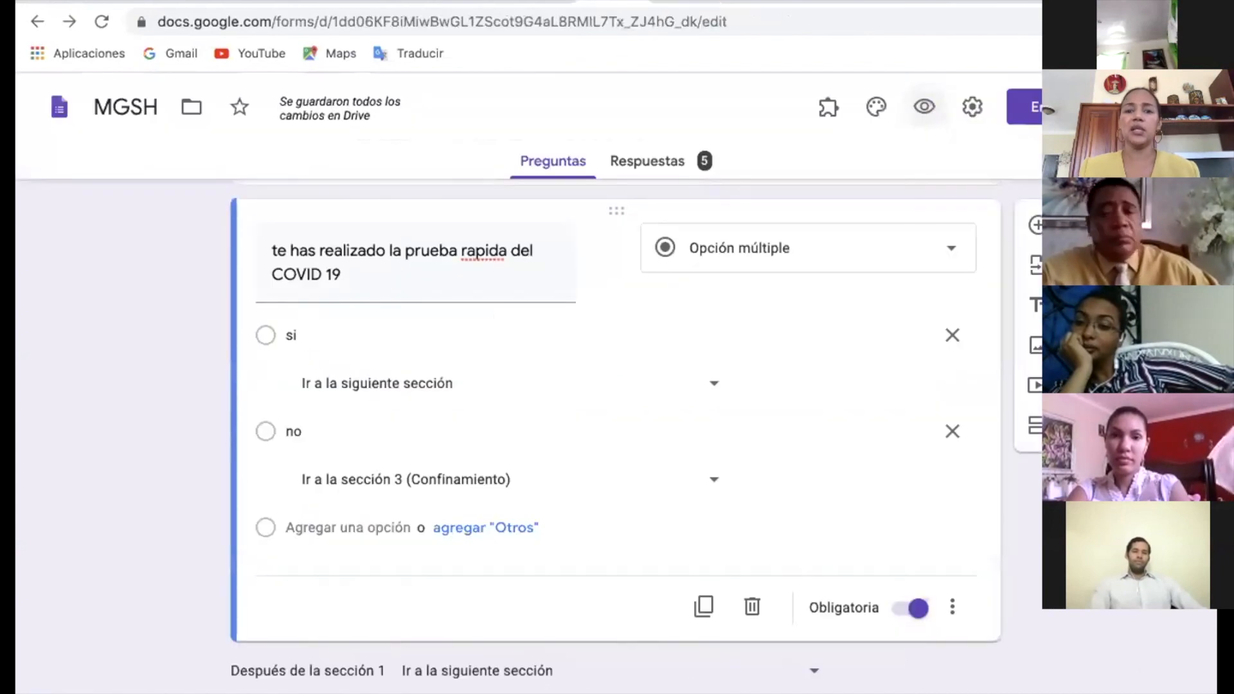
pyautogui.click(312, 338)
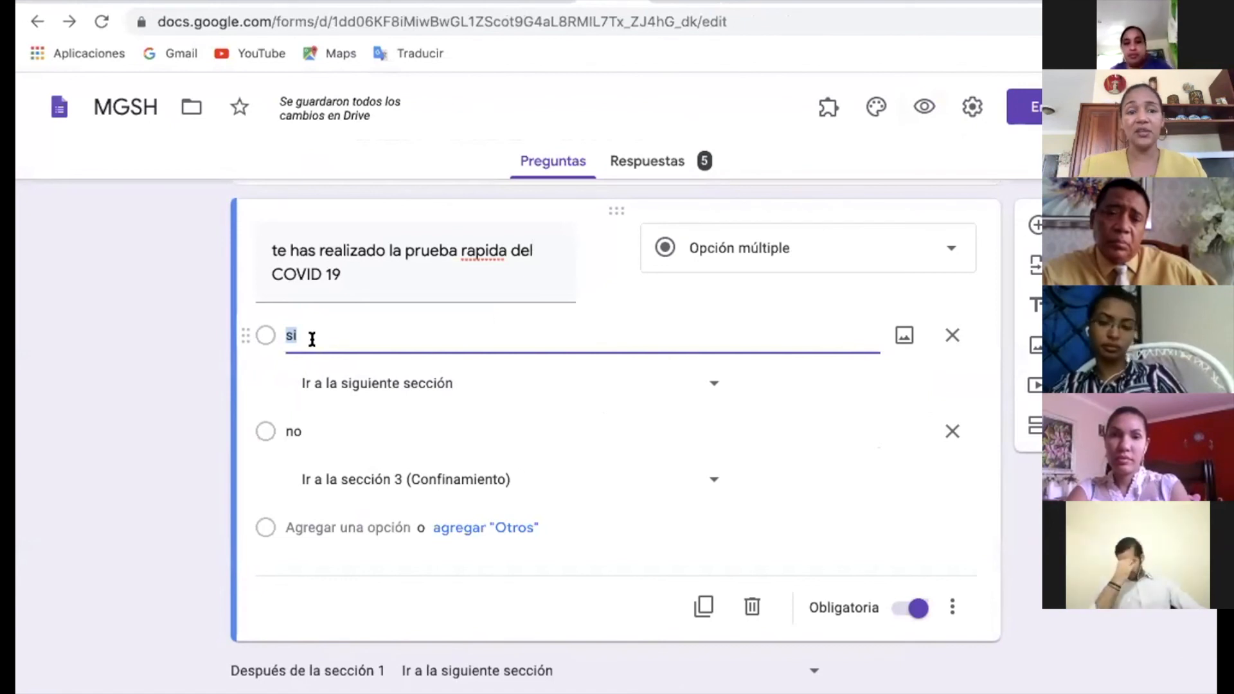
pyautogui.click(676, 383)
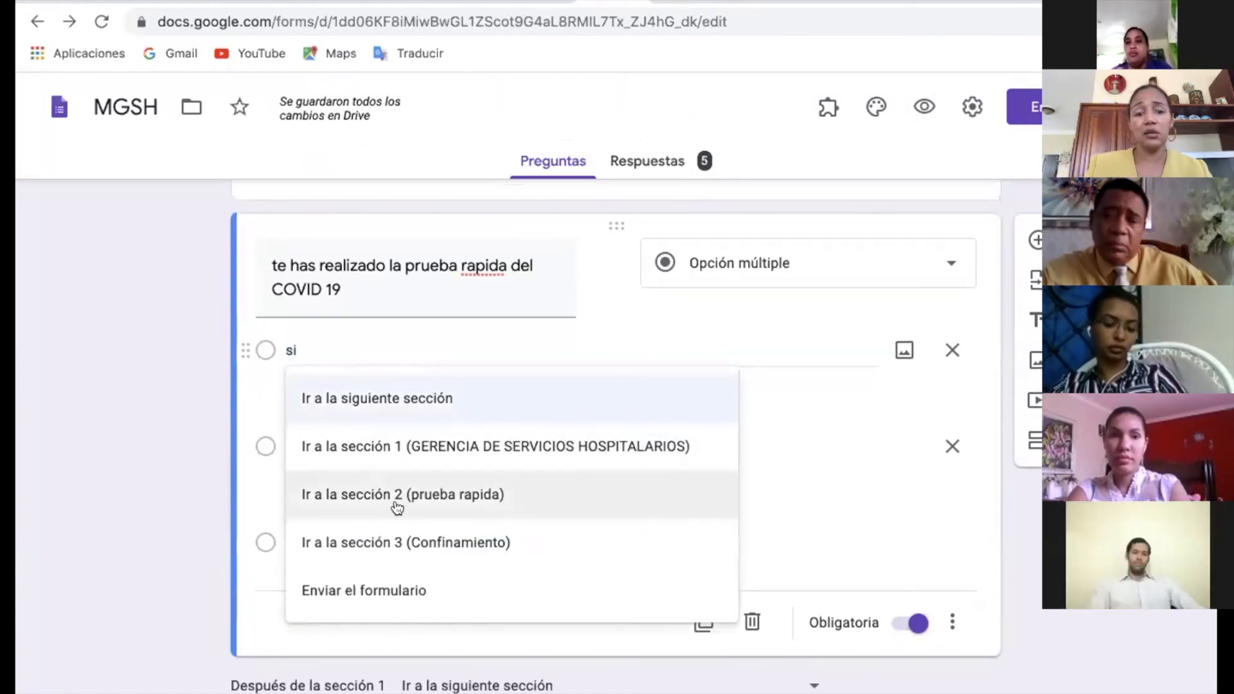
pyautogui.click(396, 494)
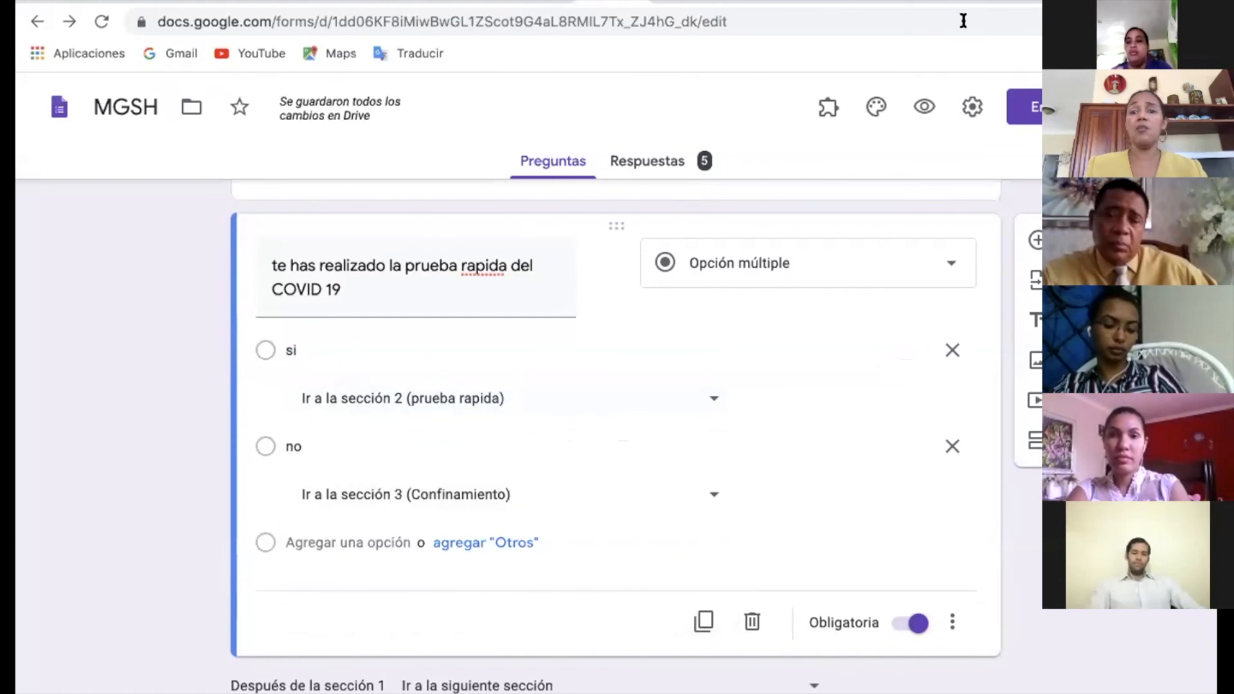
# Preview the form again, fill in the respondent's e-mail address, answer "si" to the rapid test question and continue.
pyautogui.click(925, 103)
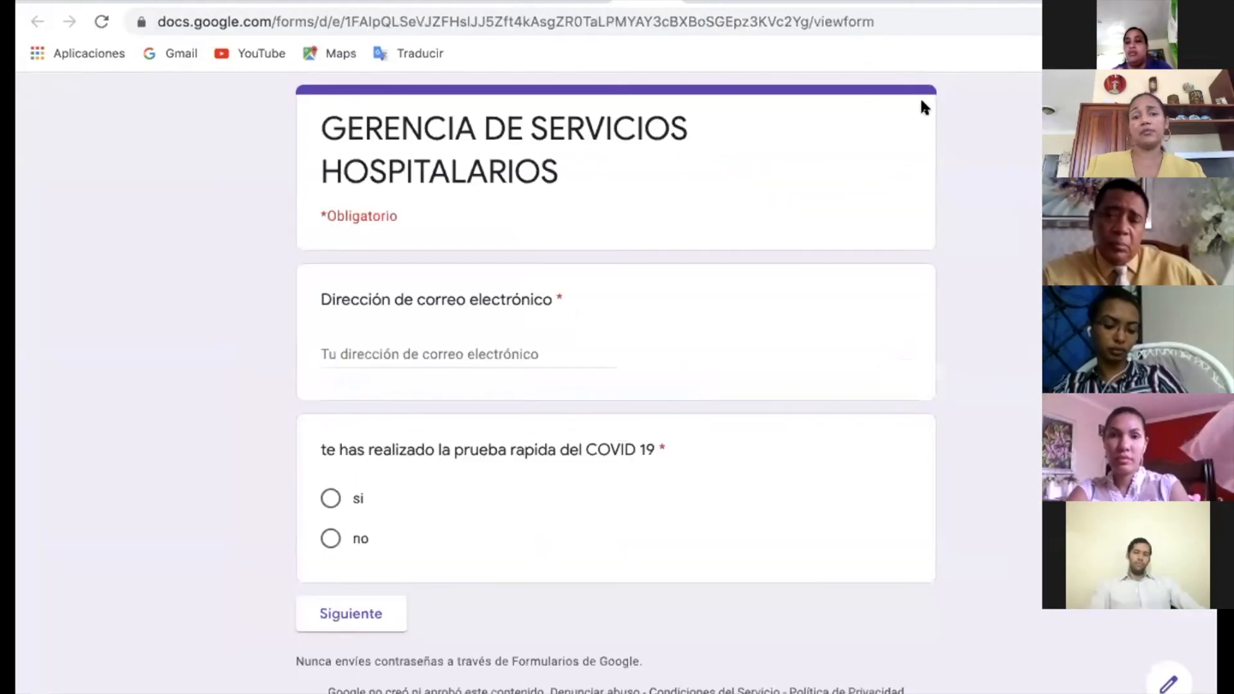
pyautogui.click(518, 352)
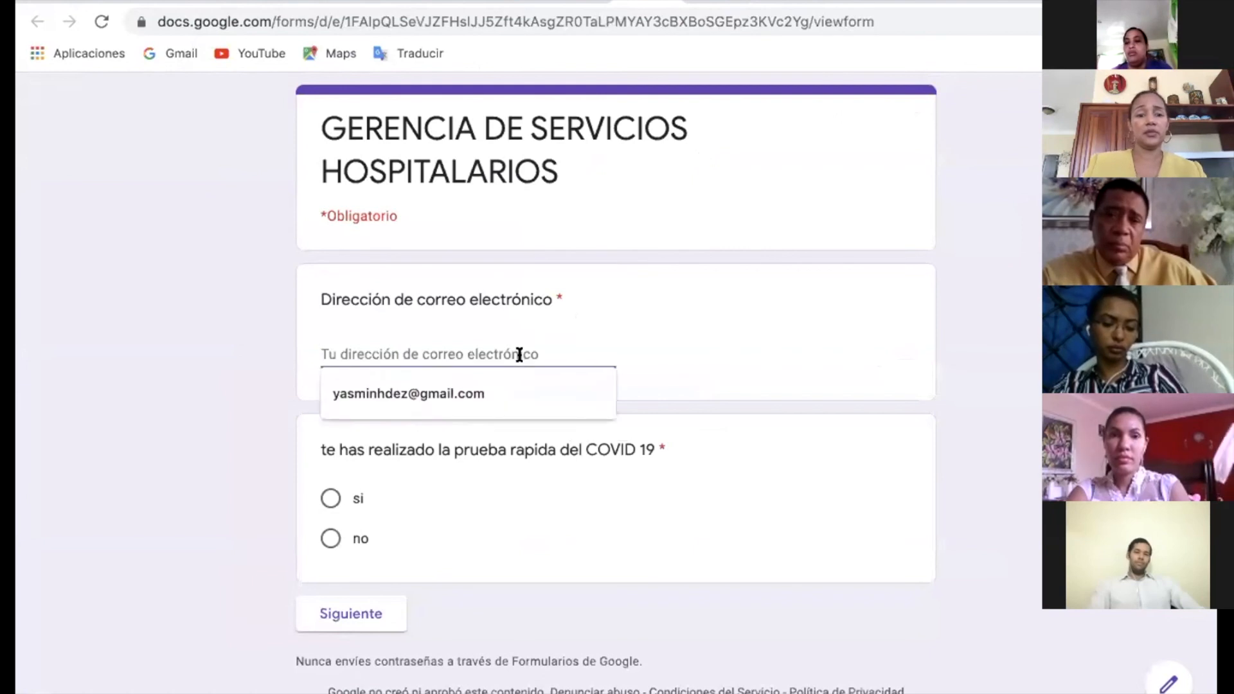
pyautogui.click(487, 398)
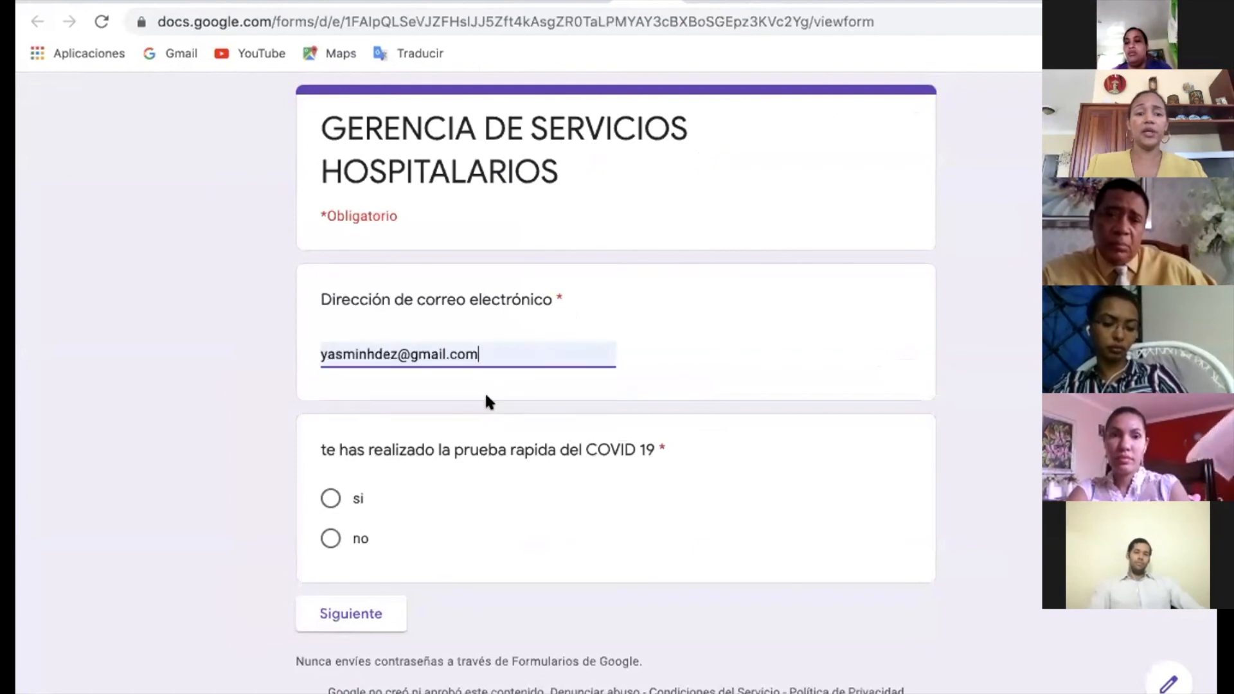
pyautogui.click(349, 496)
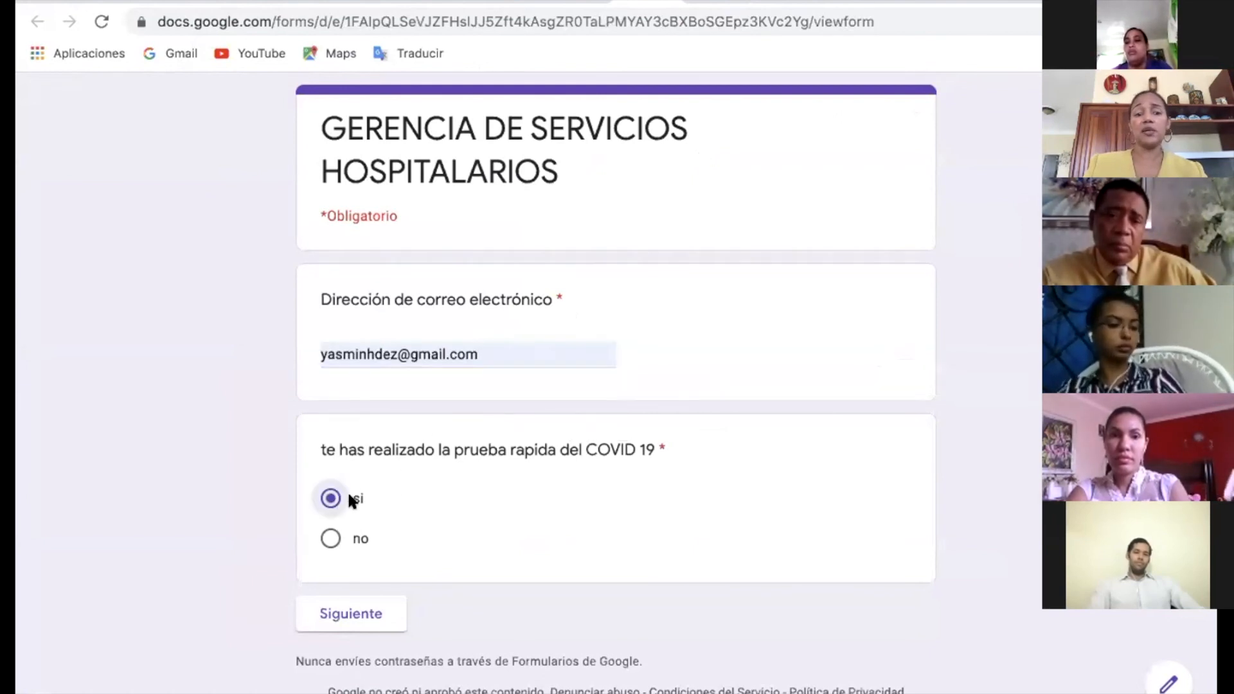
pyautogui.click(350, 613)
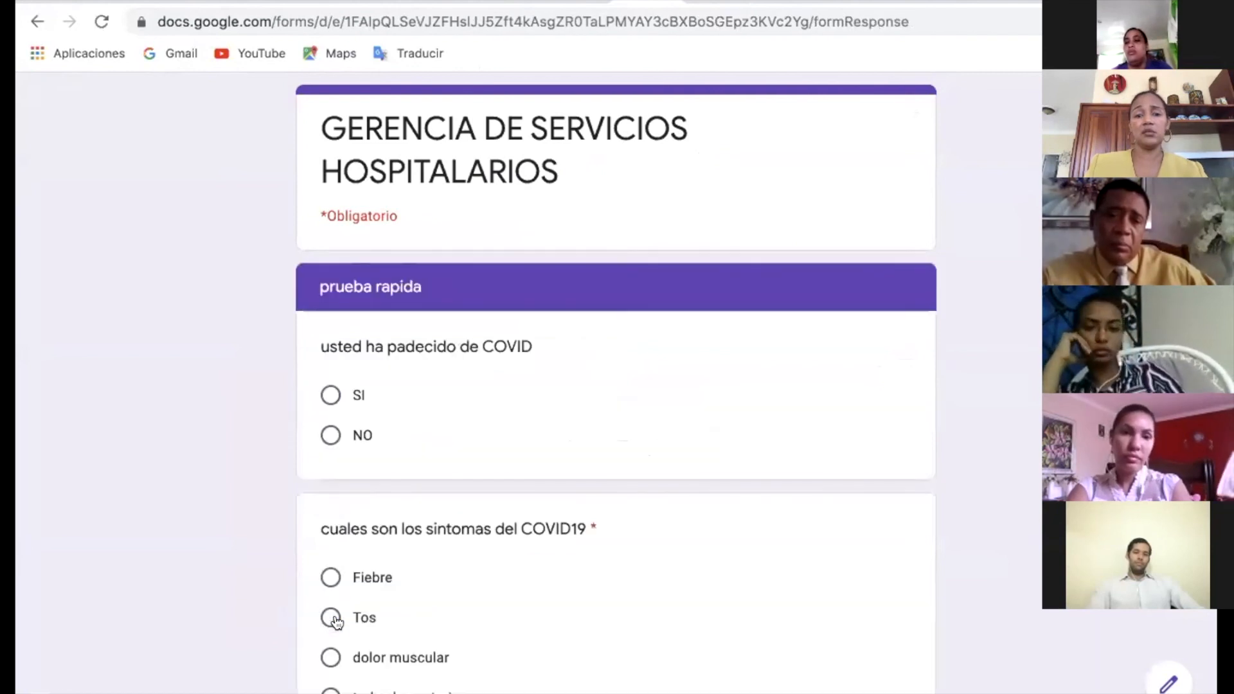
# Review the prueba rapida section's questions on having had COVID, its symptoms and the psychological effects of confinement.
pyautogui.scroll(-5, 335, 621)
pyautogui.scroll(-3, 335, 620)
pyautogui.scroll(8, 336, 620)
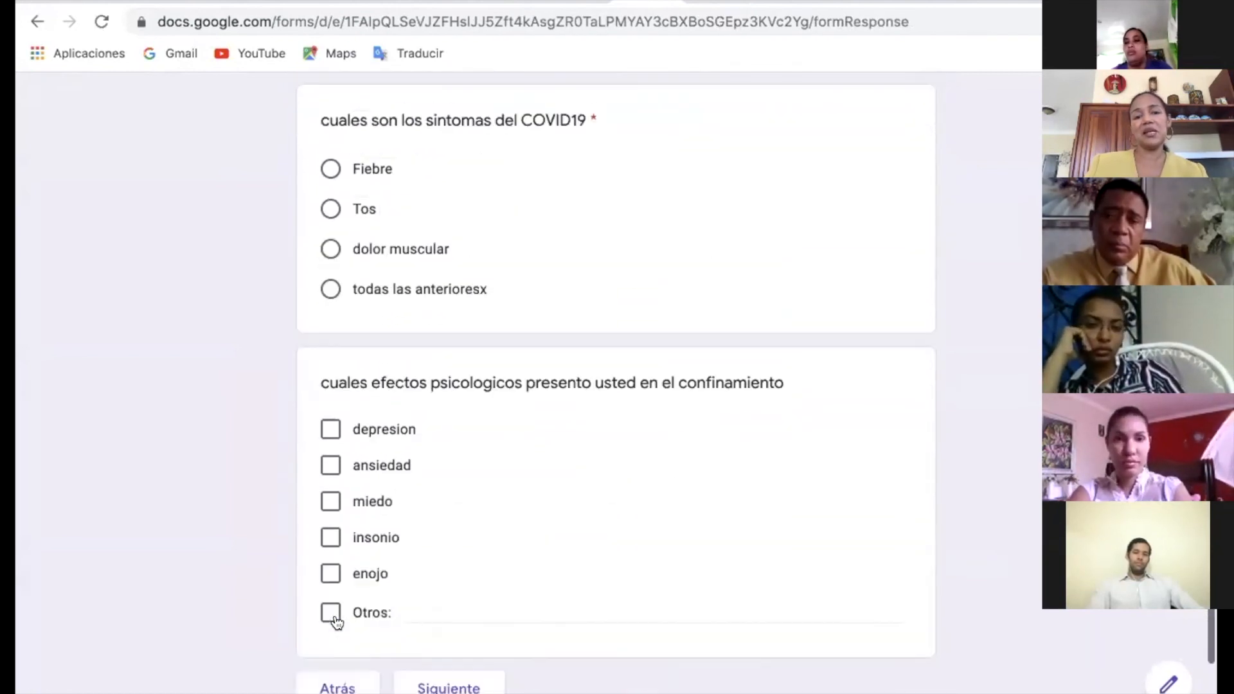
pyautogui.scroll(-1, 336, 622)
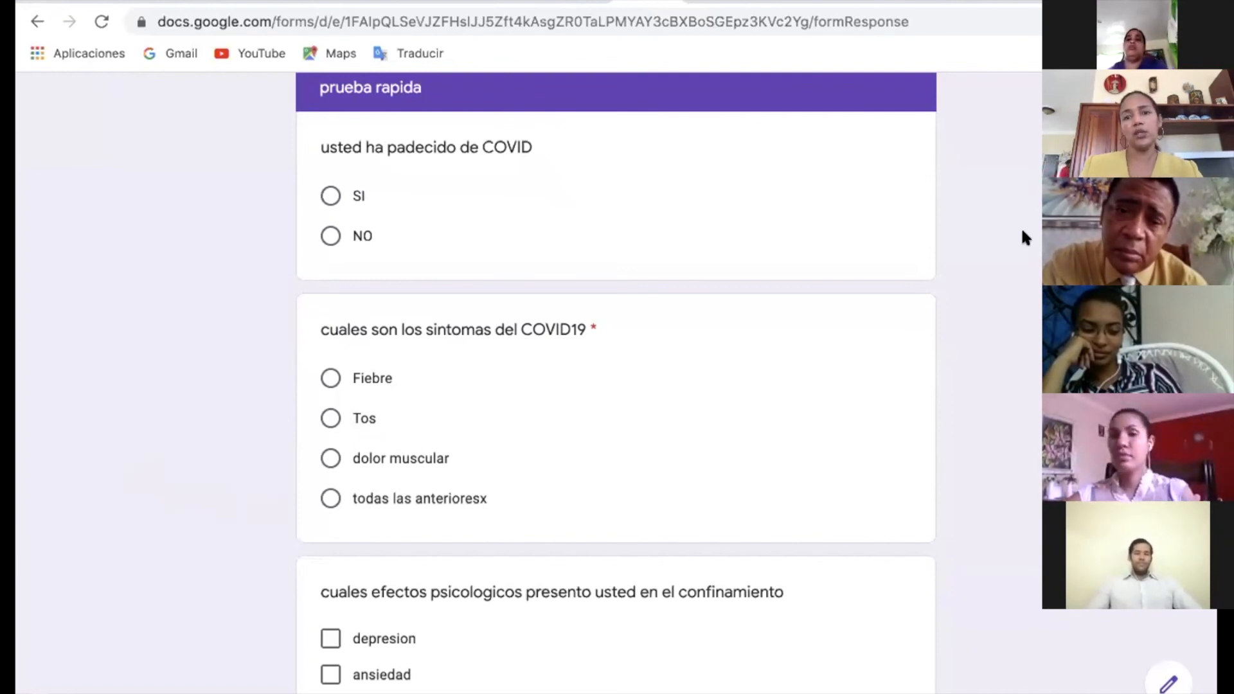
pyautogui.scroll(-5, 810, 405)
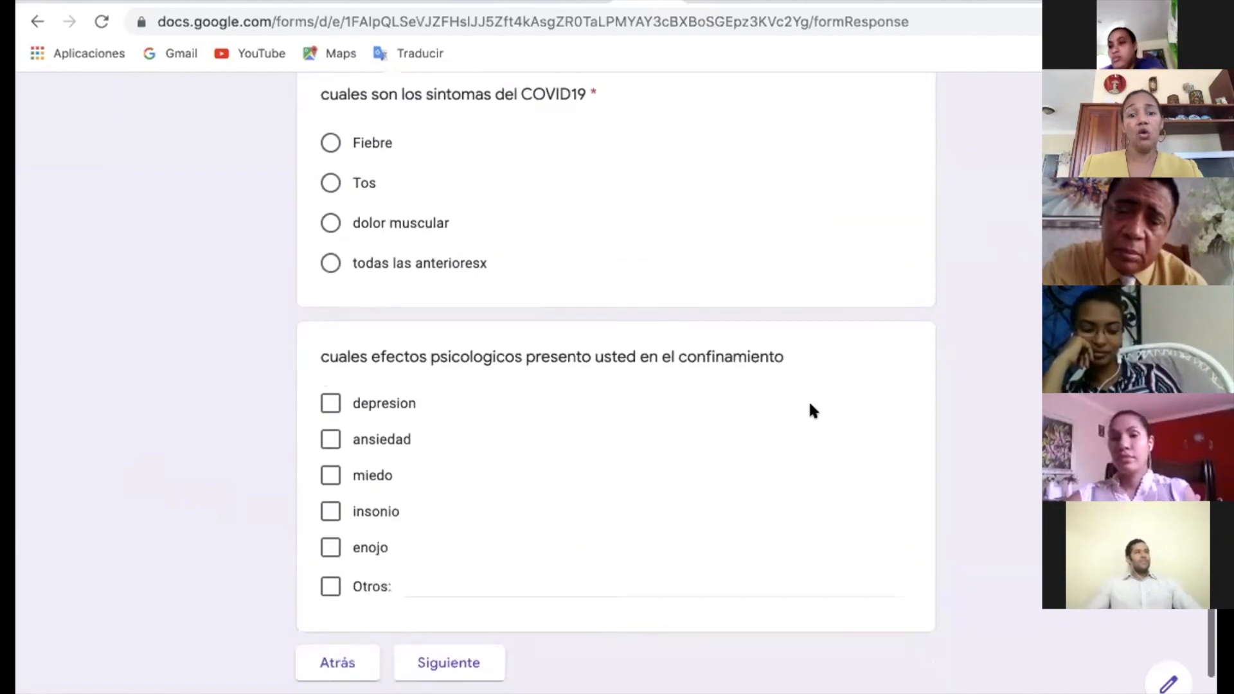
pyautogui.scroll(8, 809, 405)
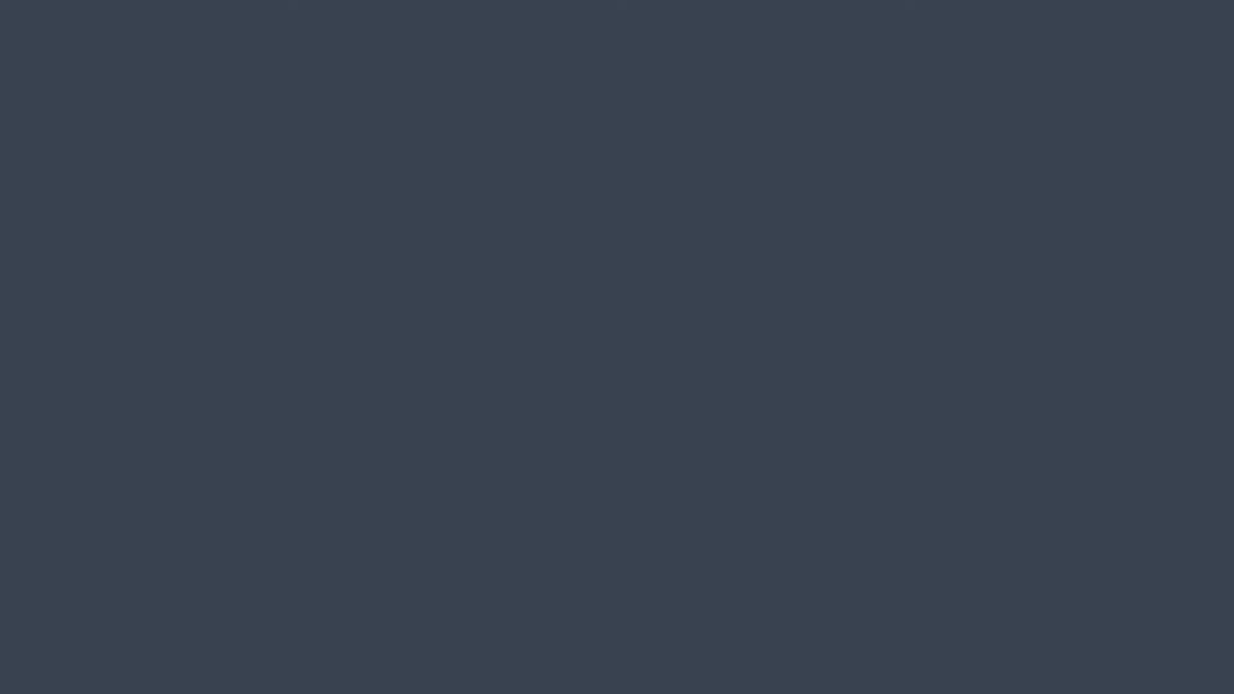